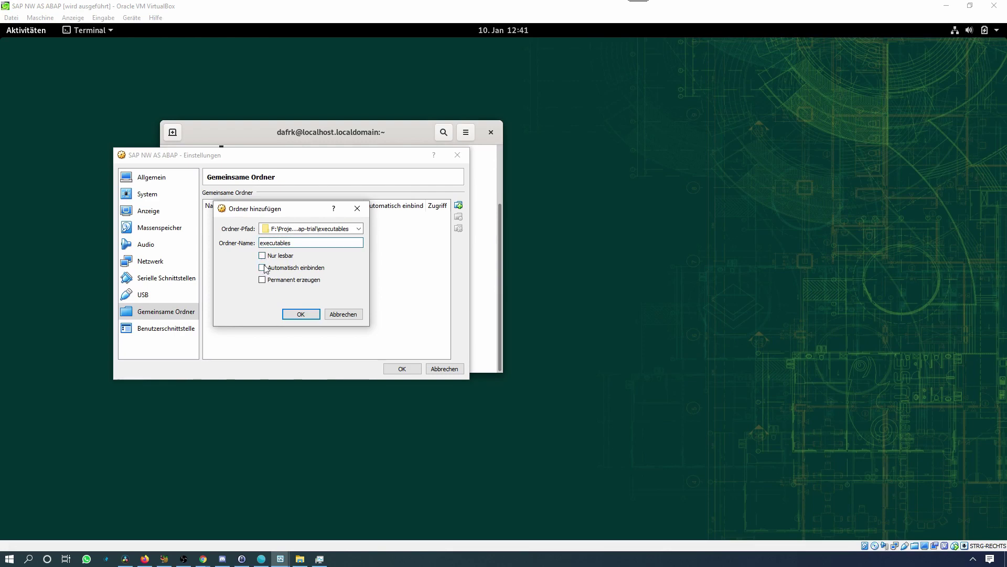
# Add the host 'executables' folder as an auto-mounted, permanent share and save the machine settings
pyautogui.doubleClick(259, 242)
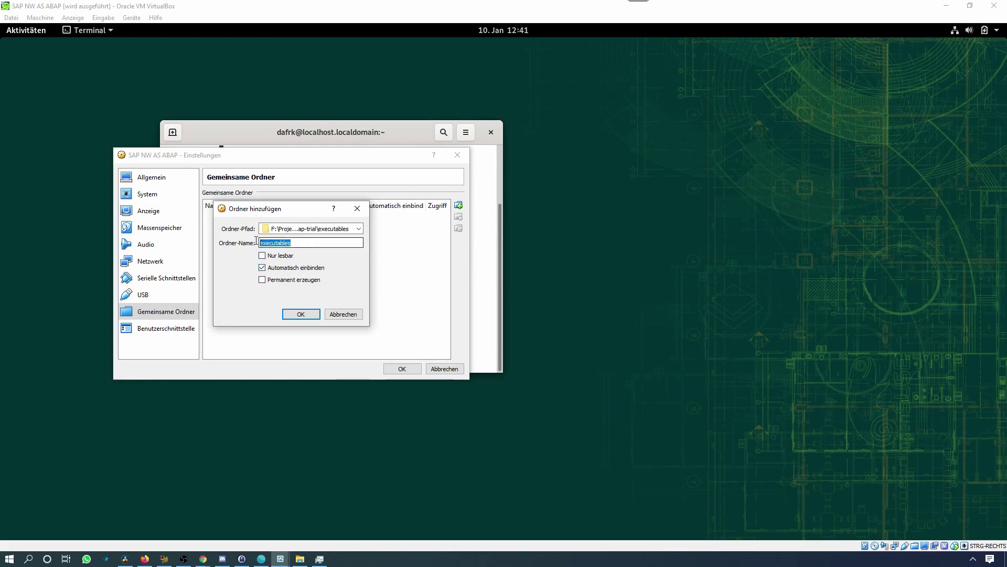
pyautogui.moveTo(330, 228)
pyautogui.mouseDown()
pyautogui.moveTo(261, 229)
pyautogui.moveTo(371, 227)
pyautogui.moveTo(331, 228)
pyautogui.mouseUp()
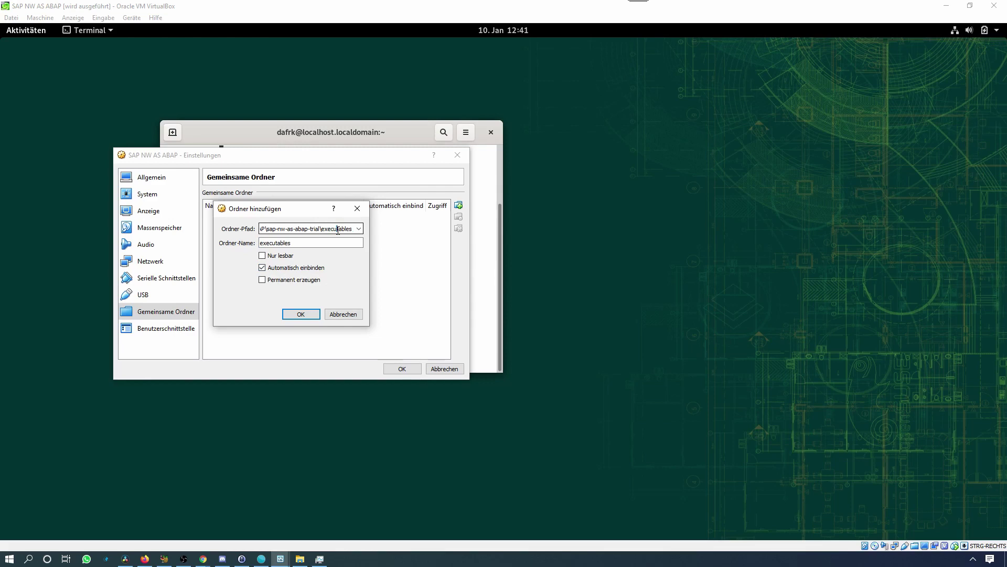
pyautogui.click(262, 280)
pyautogui.click(261, 280)
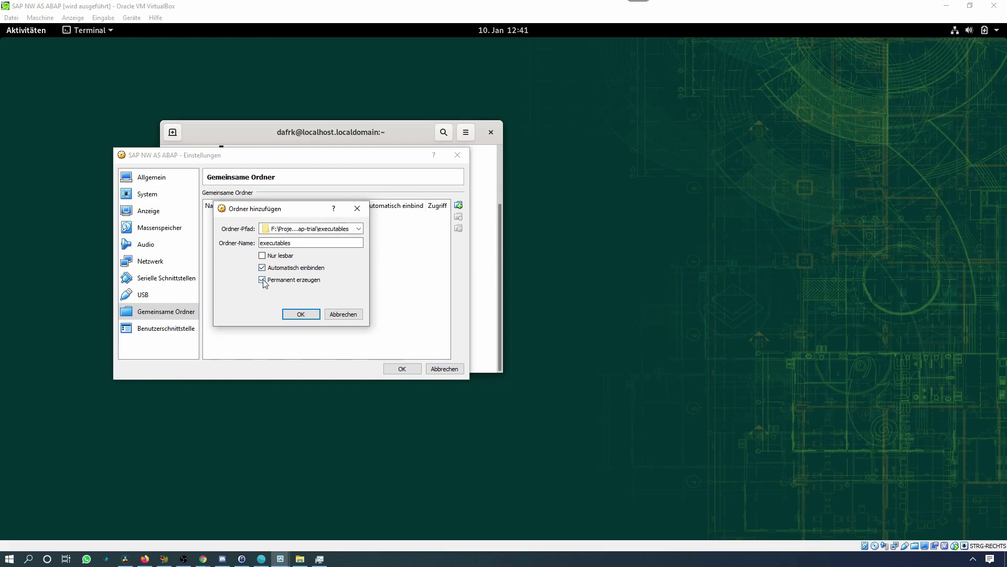
pyautogui.click(301, 314)
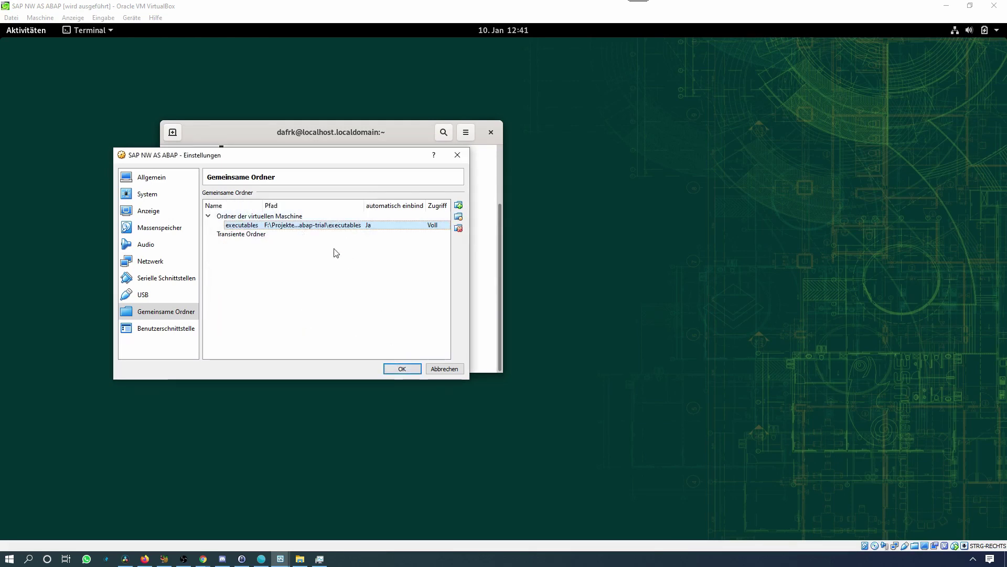
pyautogui.click(402, 368)
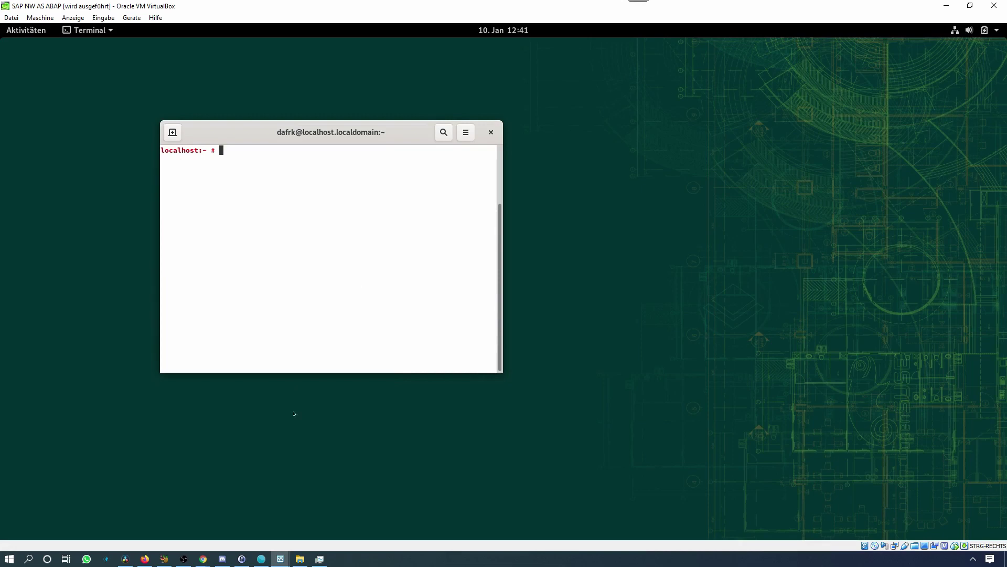
# Confirm with whoami that the guest terminal runs as root
pyautogui.click(184, 559)
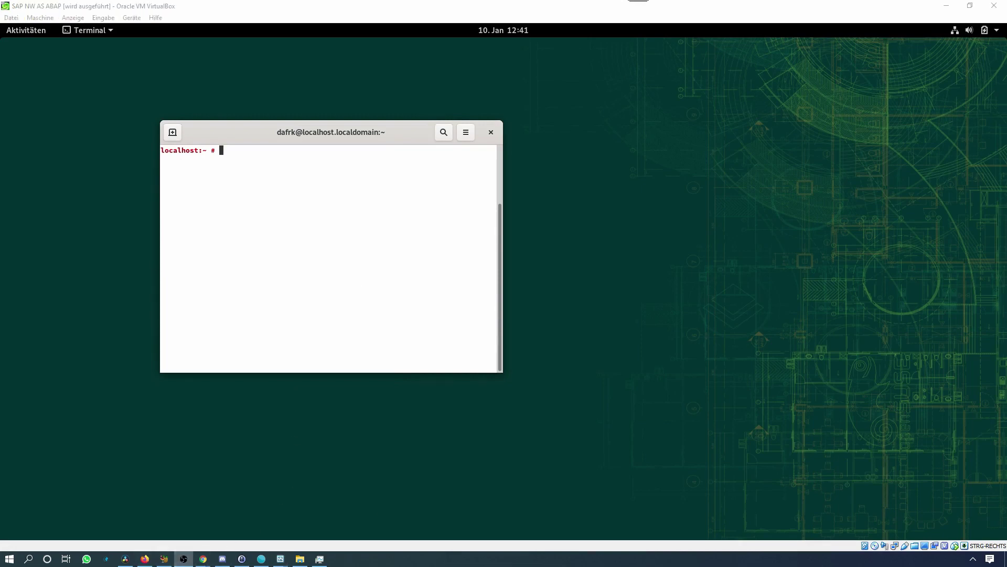
pyautogui.click(369, 252)
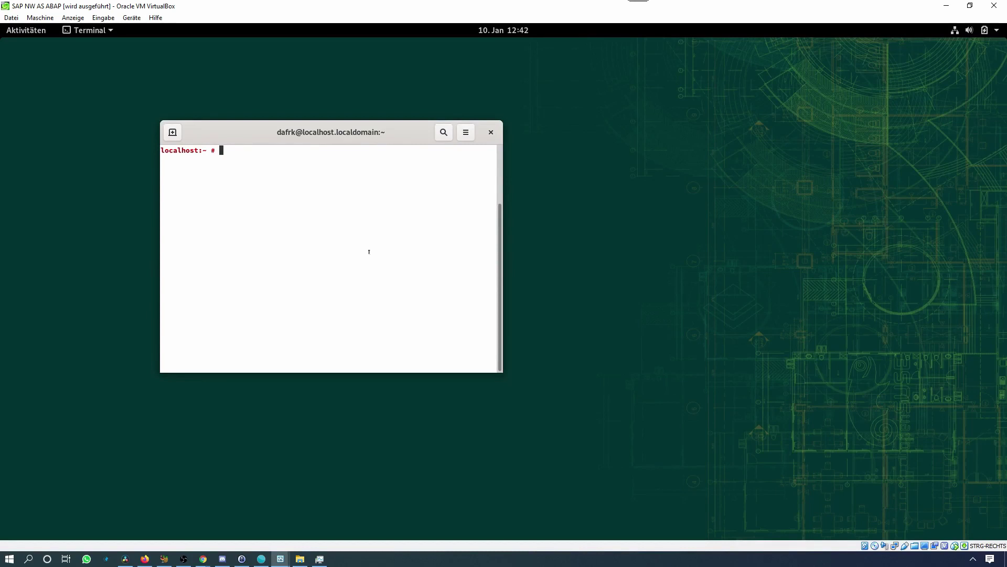
pyautogui.write('whoami')
pyautogui.press('Return')
# Add the guest user to the vboxsf group with usermod -a -G vboxsf
pyautogui.write('sudo -')
pyautogui.press('BackSpace')
pyautogui.press('BackSpace')
pyautogui.press('BackSpace')
pyautogui.press('BackSpace')
pyautogui.press('BackSpace')
pyautogui.press('BackSpace')
pyautogui.write('usermod -a ')
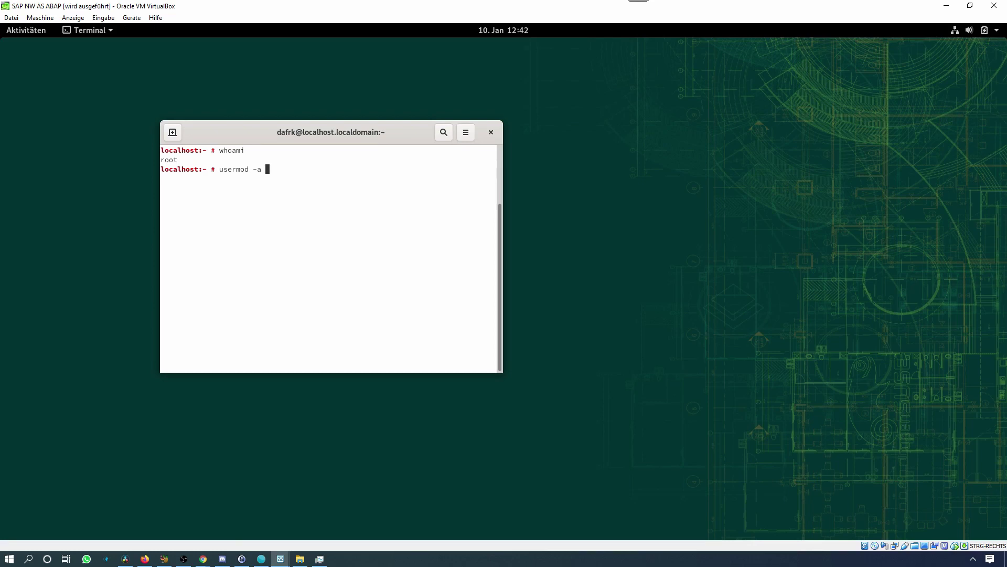
pyautogui.write('-G vboxsf dafrk')
pyautogui.press('Return')
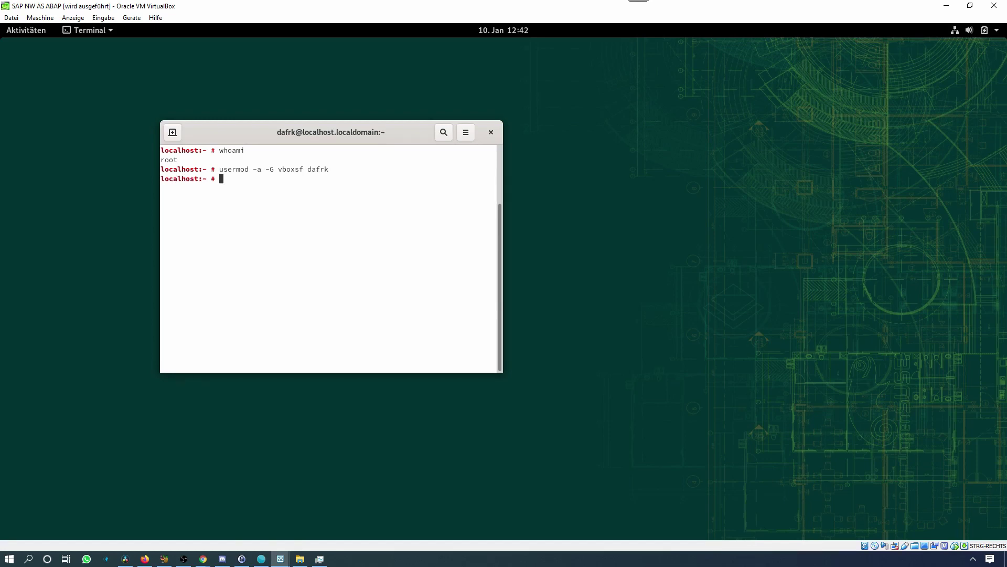
# Reboot the guest system with the reboot command
pyautogui.write('reboot')
pyautogui.click(984, 29)
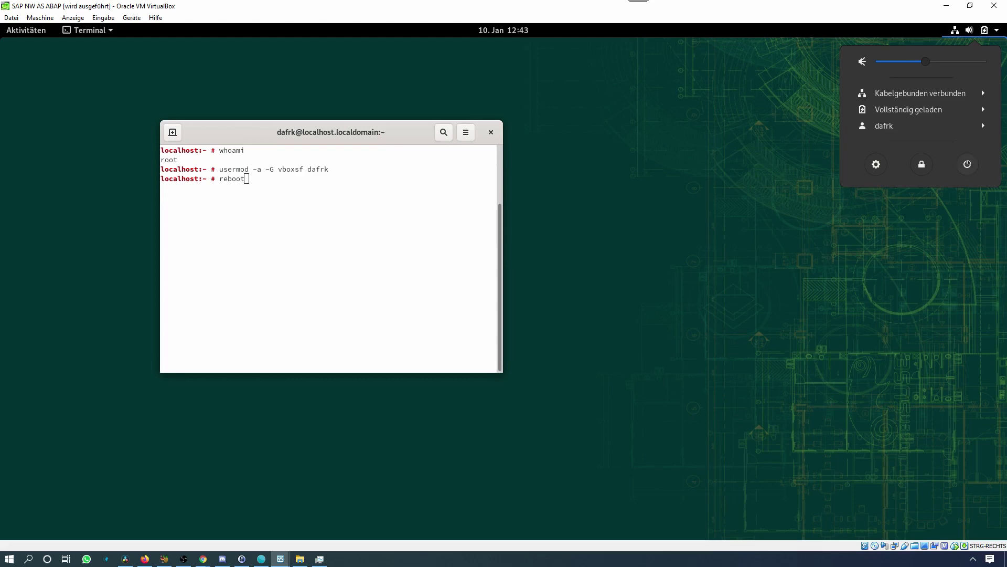
pyautogui.click(399, 215)
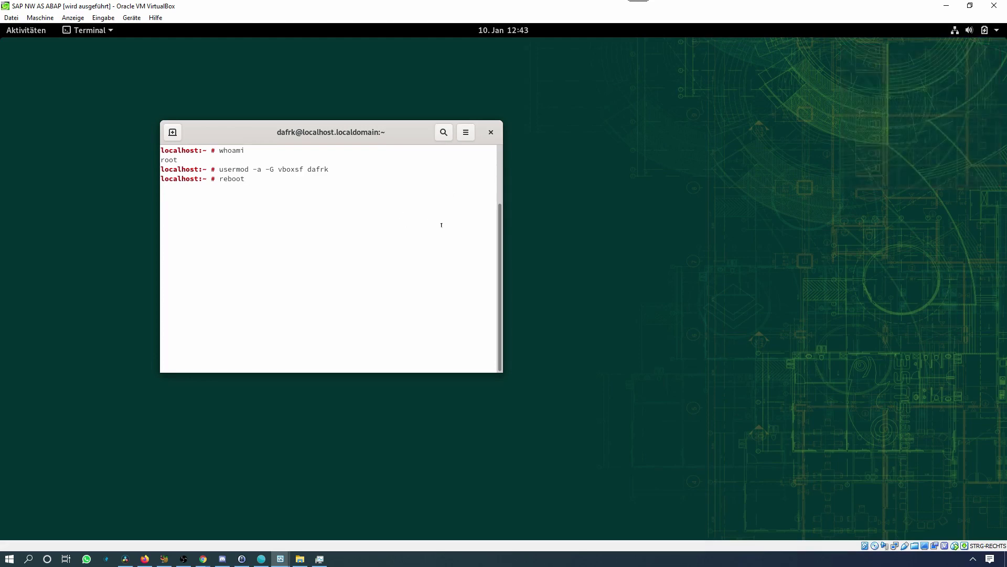
pyautogui.press('Return')
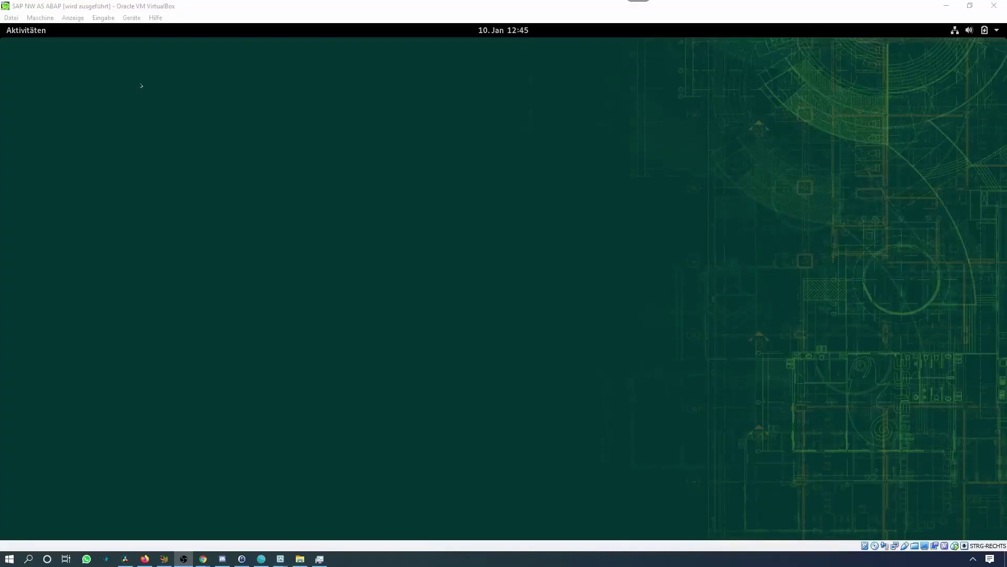
# Launch the Dateien file manager from the Activities search and center its window
pyautogui.click(29, 32)
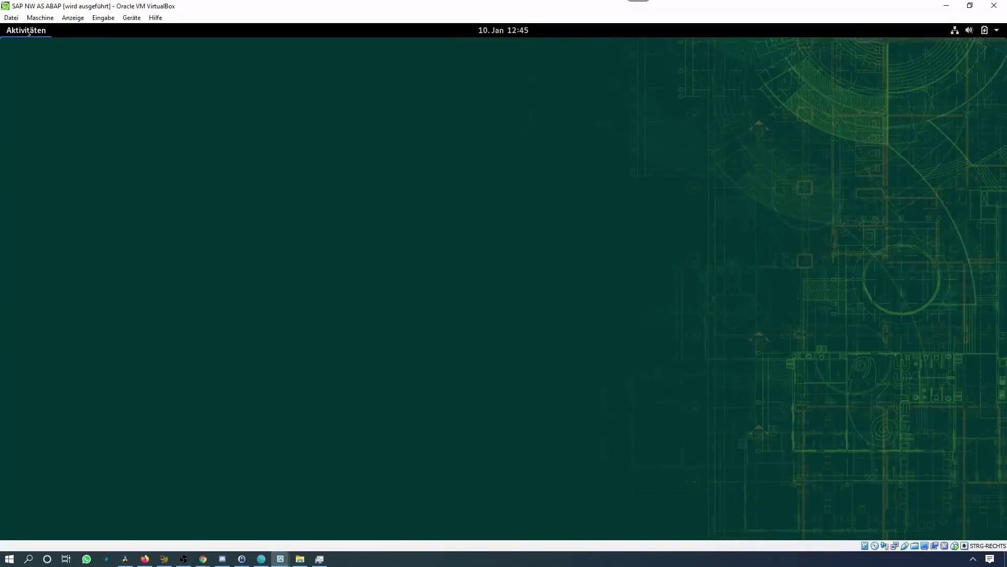
pyautogui.click(458, 60)
pyautogui.write('da')
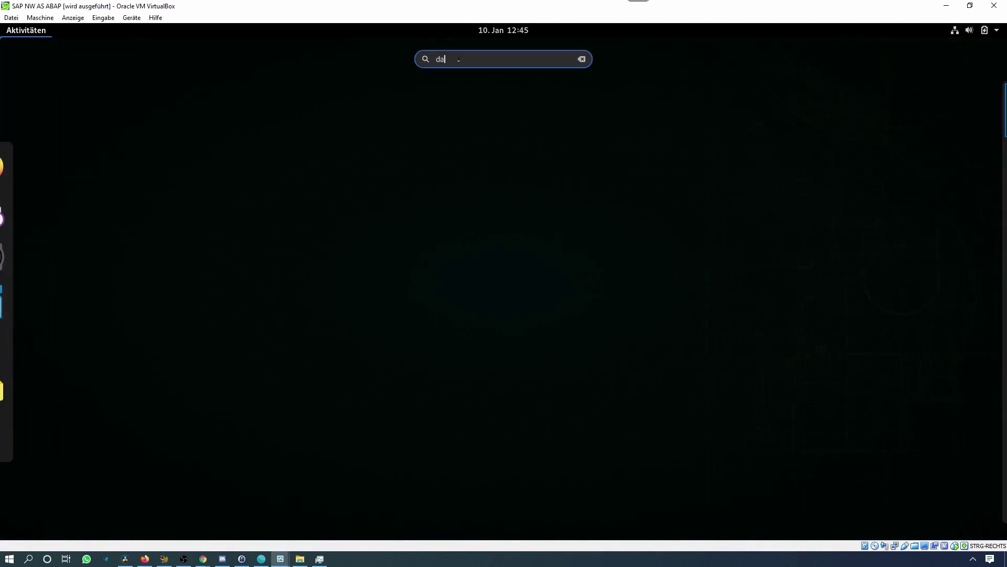
pyautogui.write('teien')
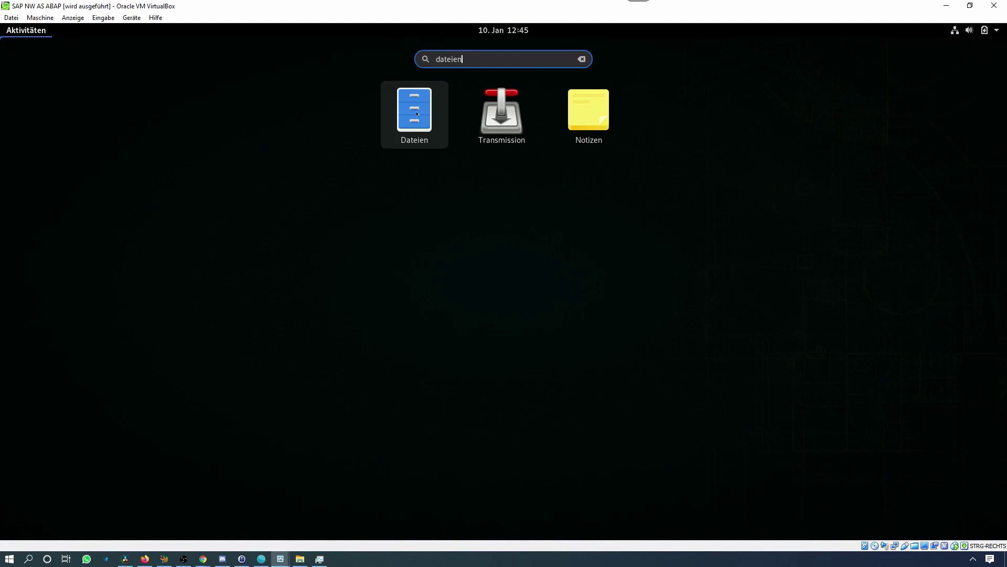
pyautogui.click(417, 113)
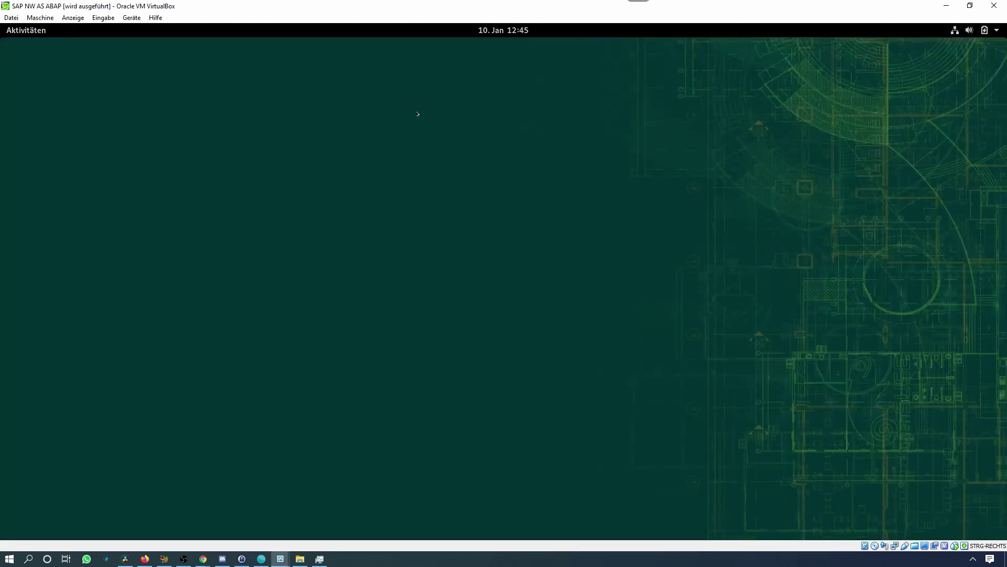
pyautogui.moveTo(213, 111); pyautogui.dragTo(400, 124)
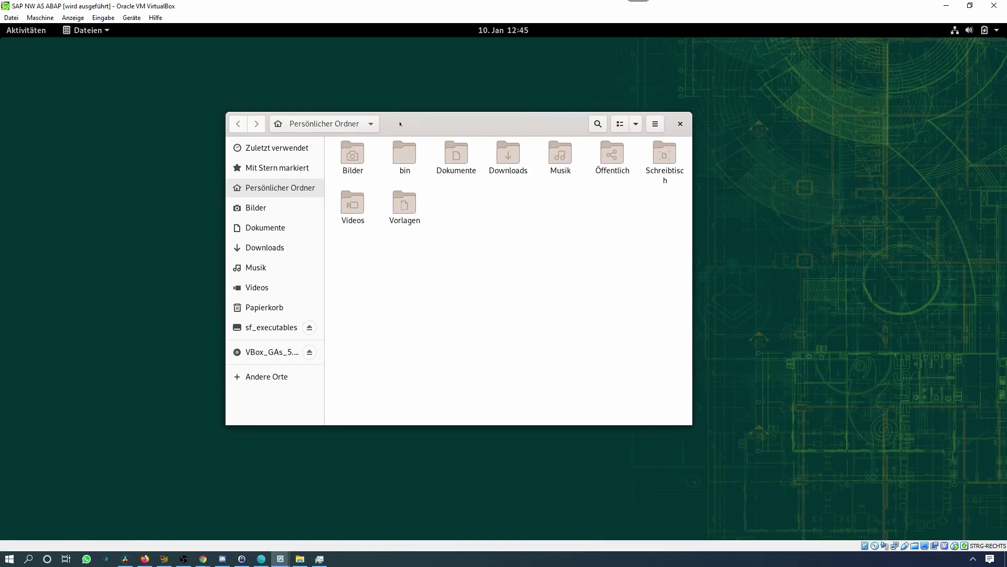
# Open the sf_executables shared folder and inspect its location path
pyautogui.click(272, 327)
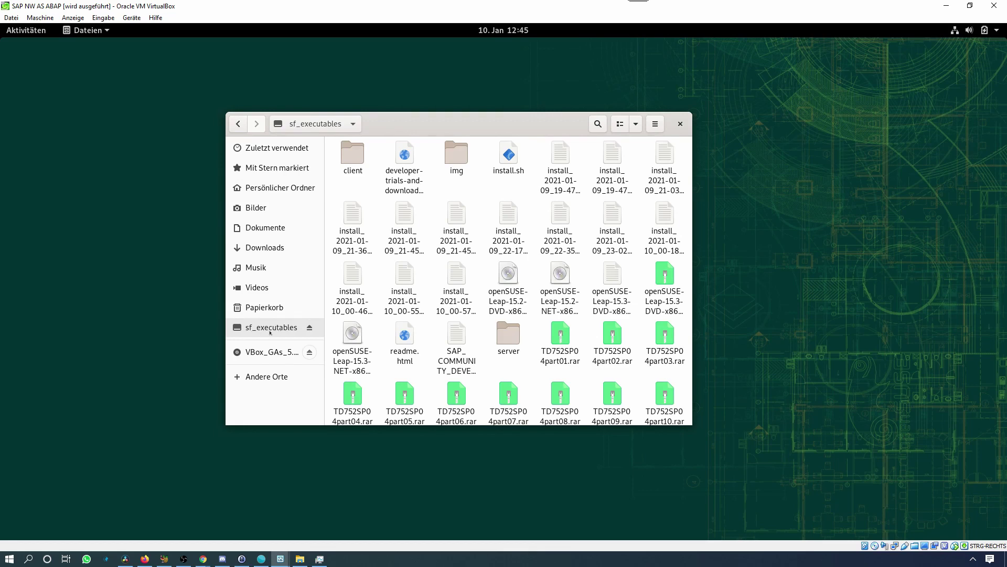
pyautogui.click(353, 123)
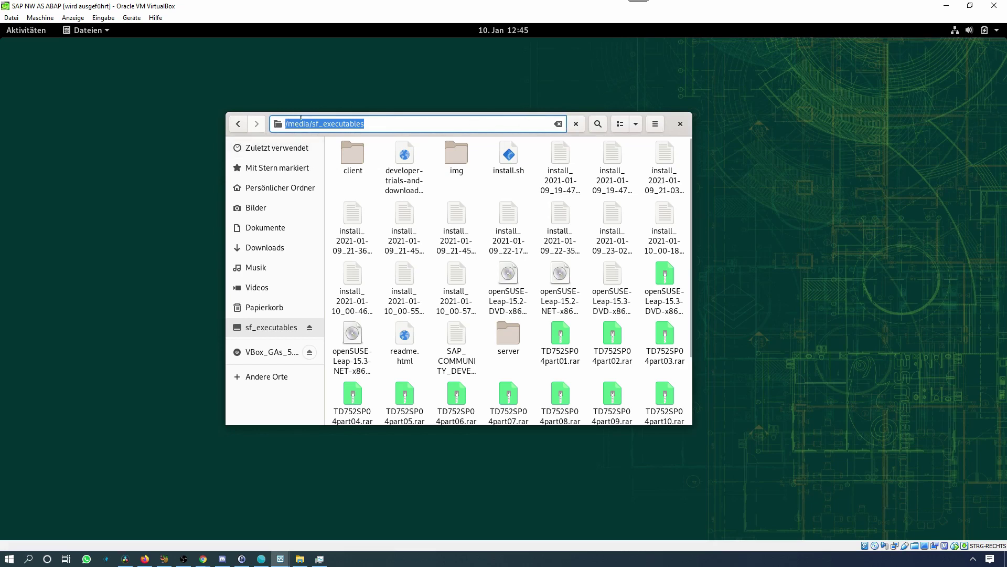
pyautogui.click(382, 119)
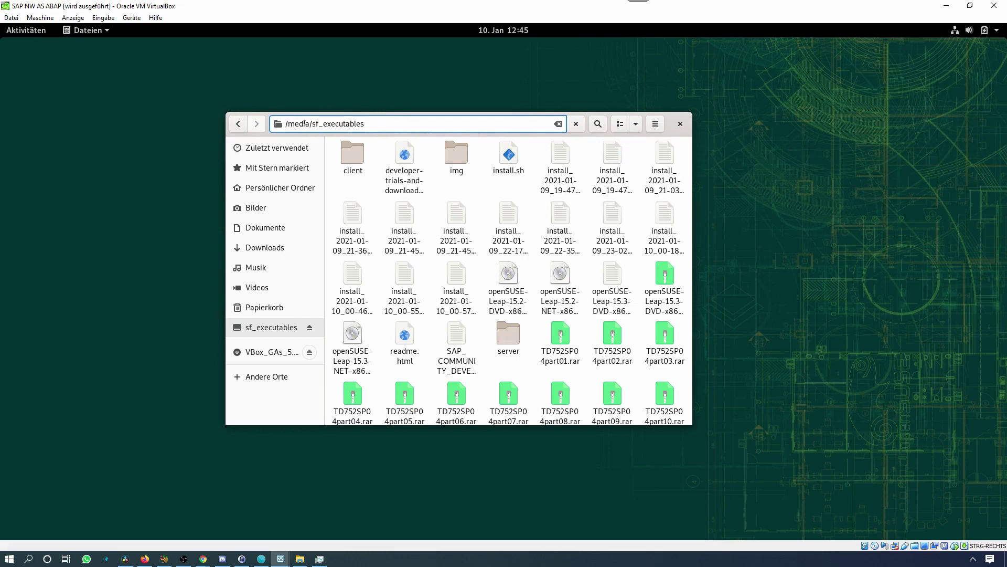
pyautogui.moveTo(367, 119); pyautogui.dragTo(321, 123)
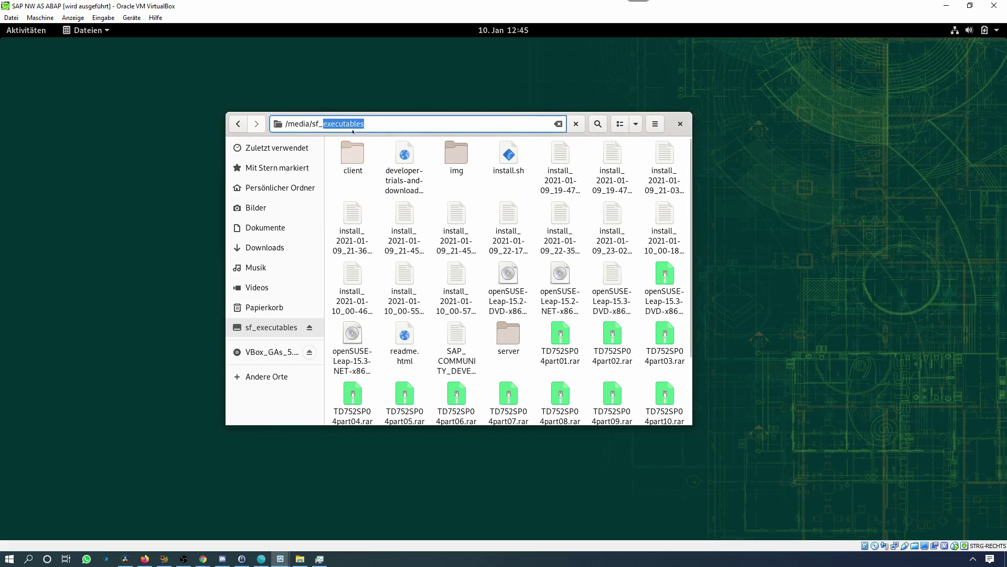
pyautogui.press('End')
pyautogui.scroll(-3, 524, 272)
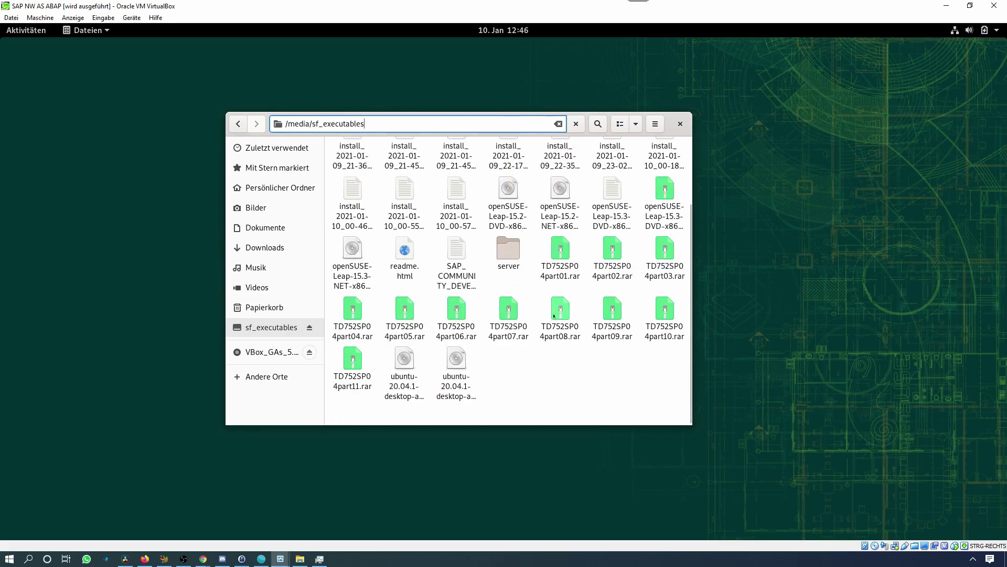
pyautogui.scroll(3, 554, 318)
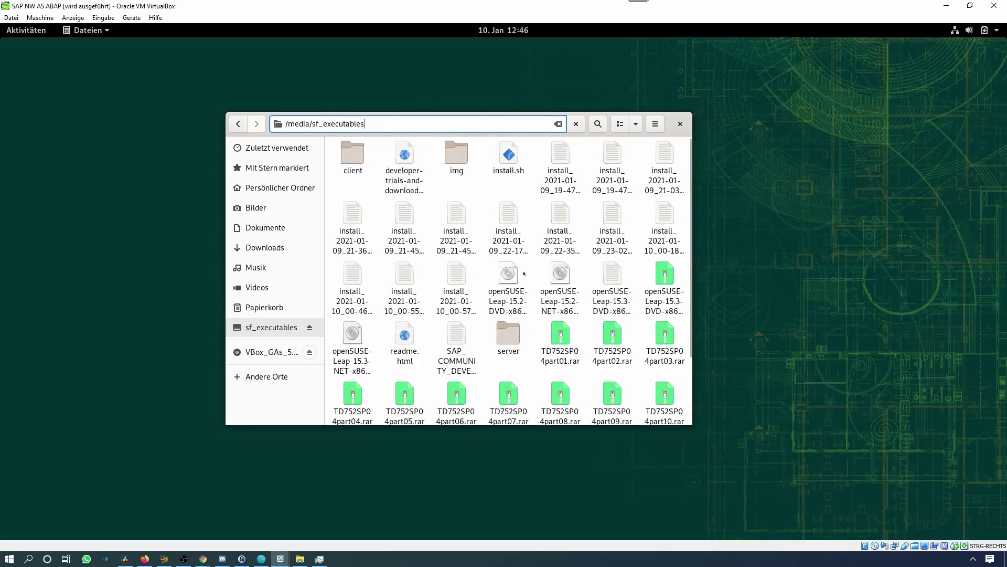
pyautogui.scroll(-3, 522, 366)
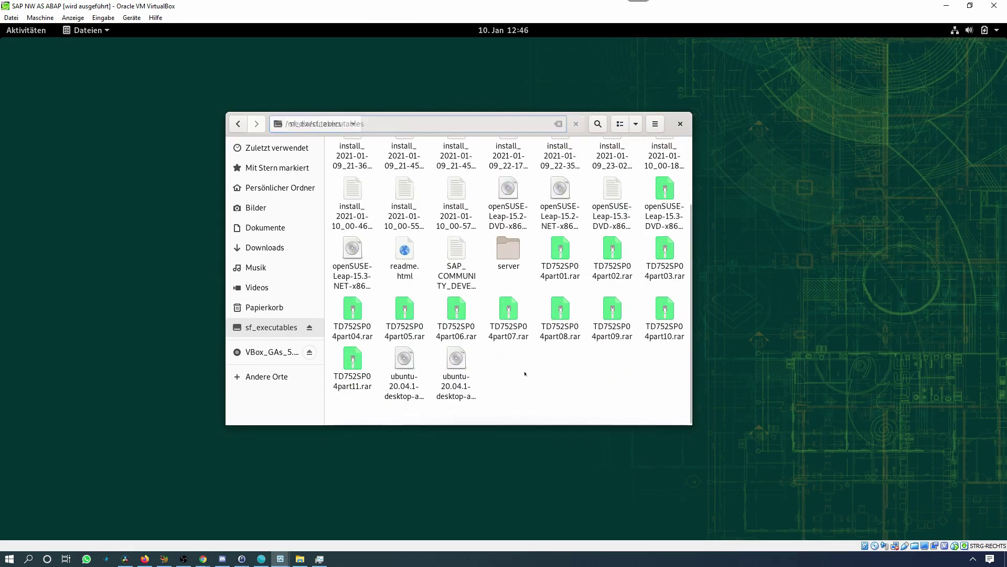
pyautogui.press('Escape')
pyautogui.scroll(3, 525, 373)
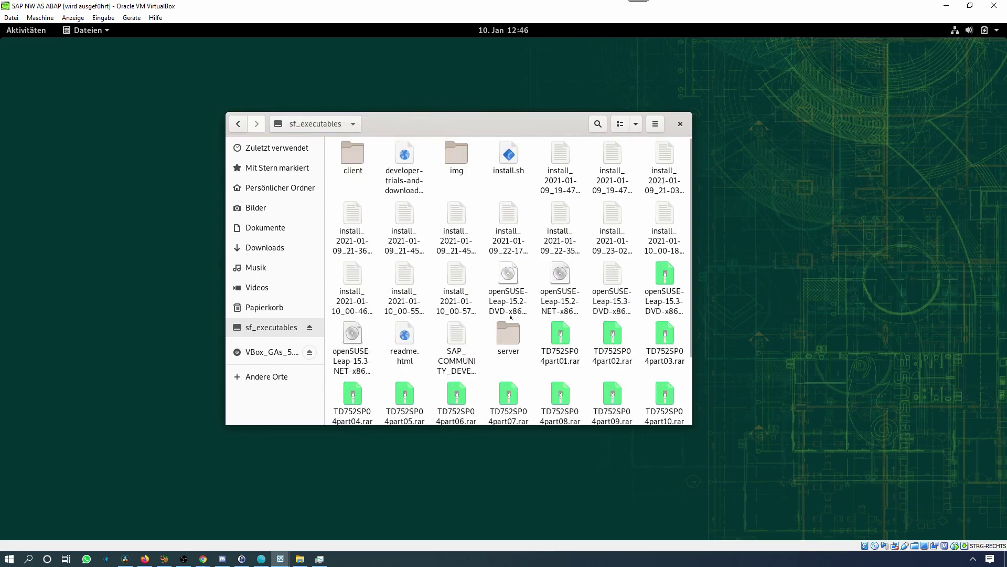
# Select all eleven TD752SP04 archive parts, part01.rar through part11.rar
pyautogui.click(570, 343)
pyautogui.scroll(-1, 577, 349)
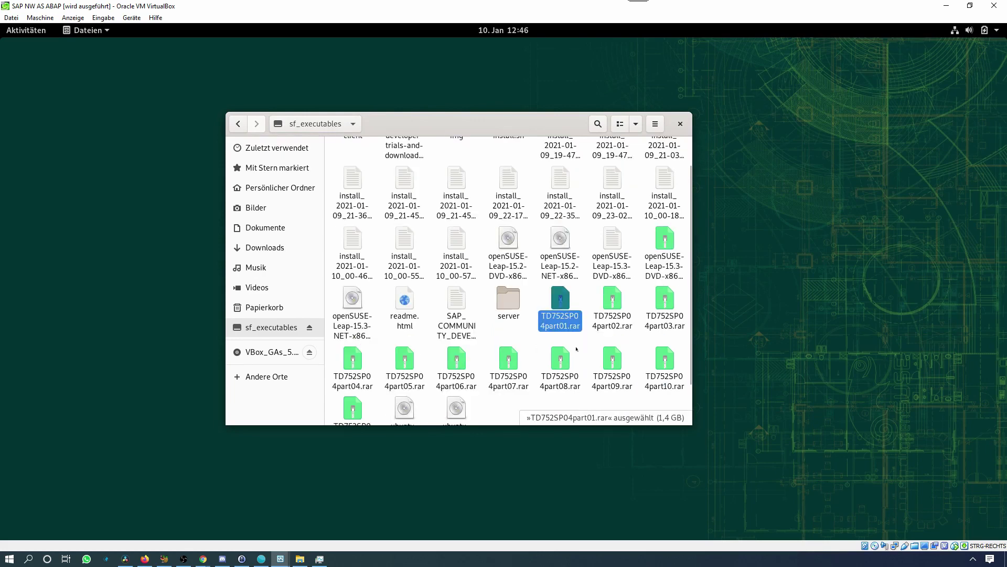
pyautogui.keyDown('shift'); pyautogui.click(662, 386); pyautogui.keyUp('shift')
pyautogui.keyDown('shift'); pyautogui.click(352, 409); pyautogui.keyUp('shift')
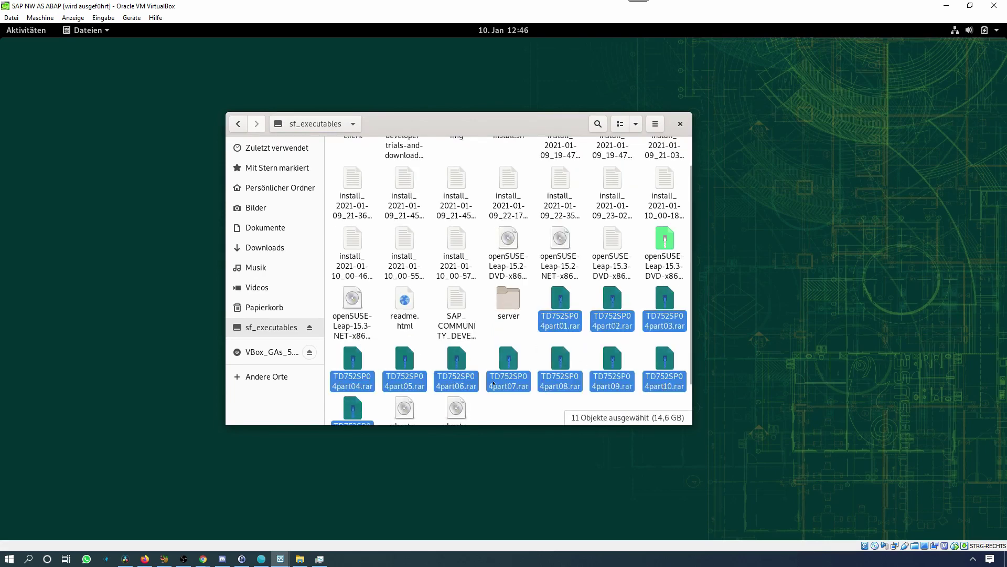
# Launch Terminal from the Activities search
pyautogui.click(27, 30)
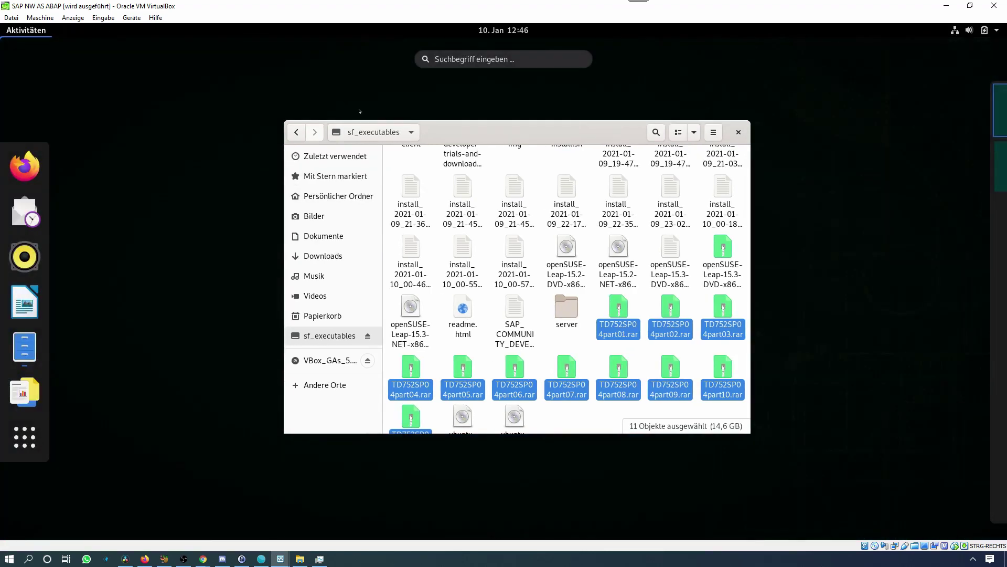
pyautogui.click(477, 58)
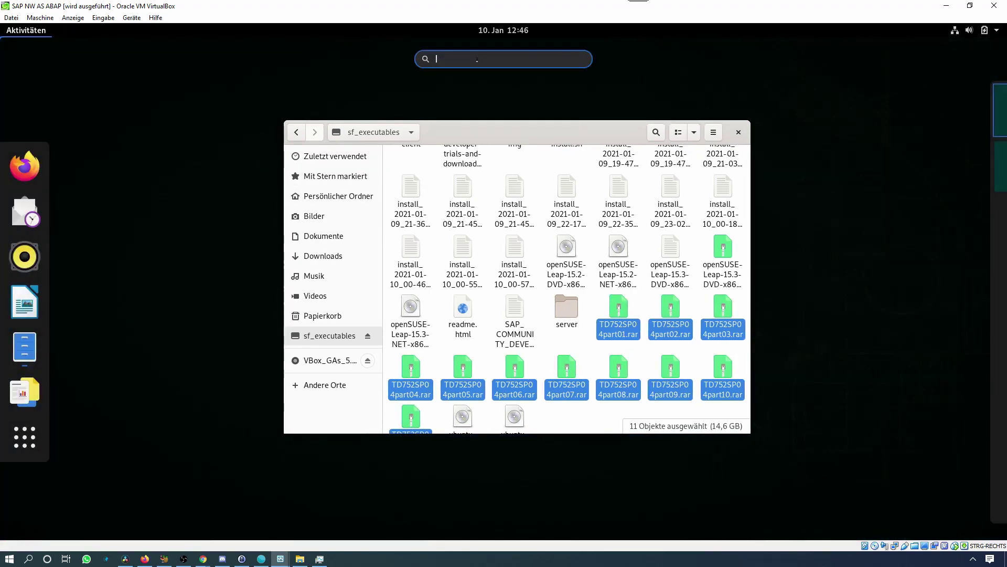
pyautogui.write('terminal')
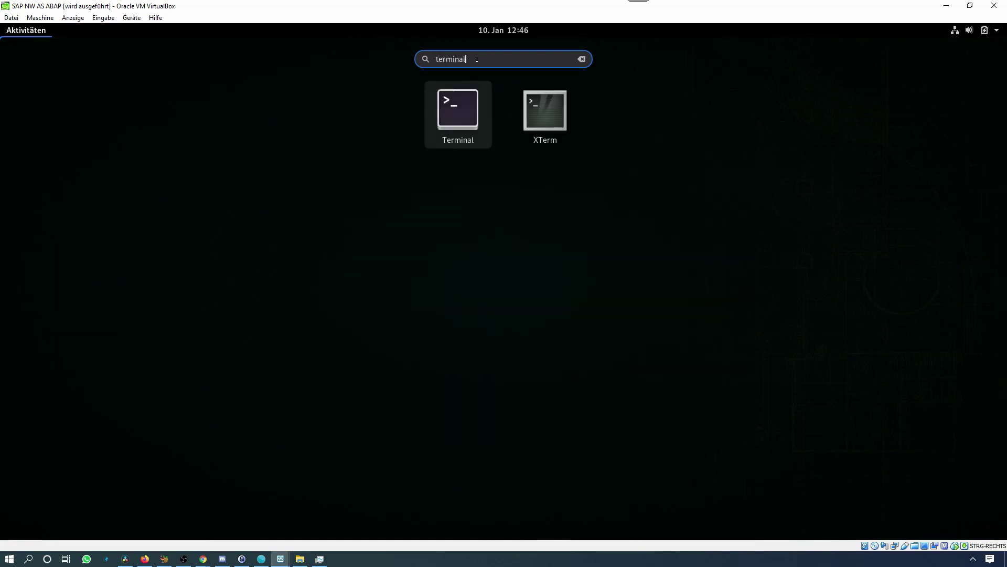
pyautogui.click(485, 78)
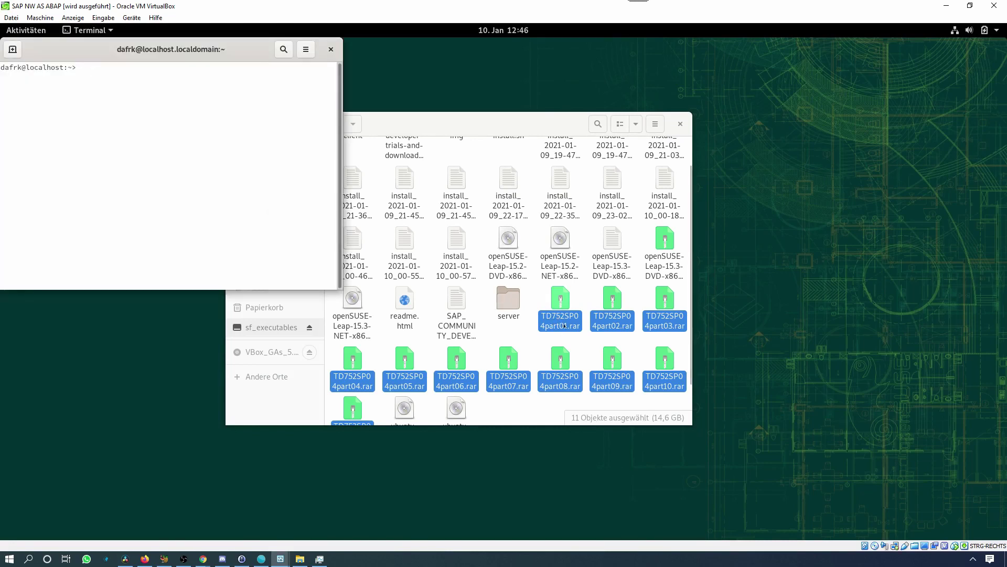
# Become root with sudo -i, change into /media/sf_executables and list its files
pyautogui.write('sudo -i')
pyautogui.press('Return')
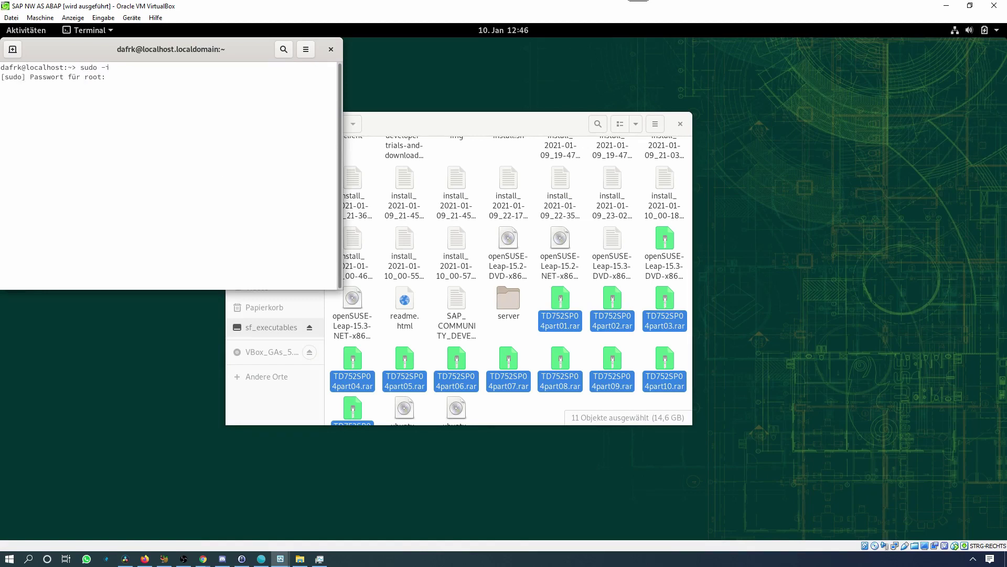
pyautogui.press('Return')
pyautogui.write('cd /media/sf_e')
pyautogui.press('Tab')
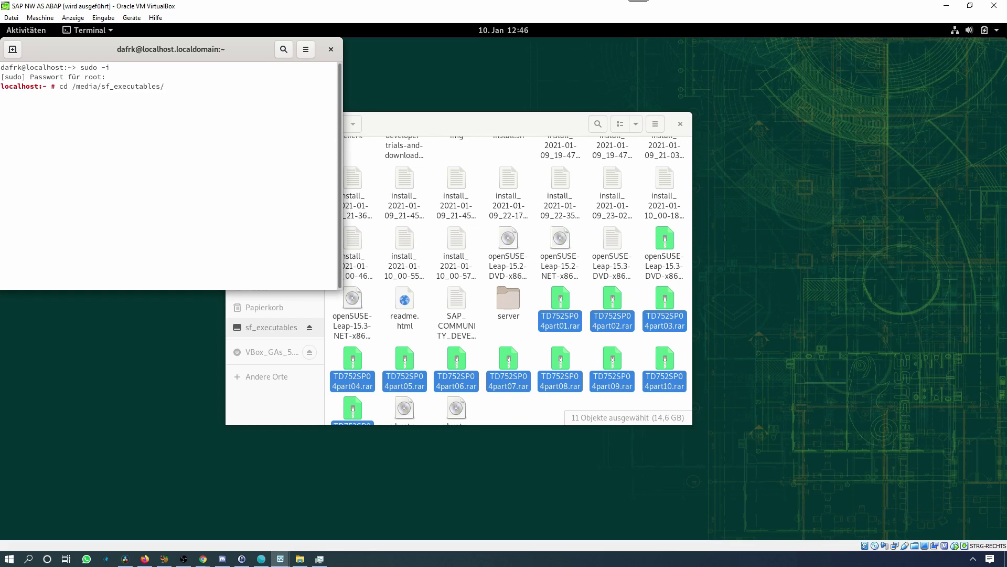
pyautogui.press('Return')
pyautogui.write('ls')
pyautogui.press('Return')
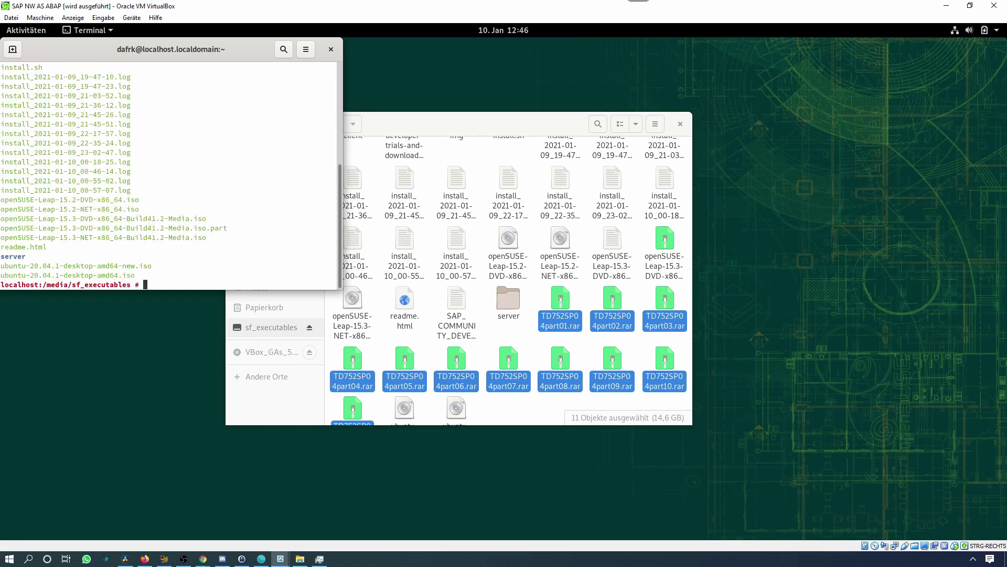
# Confirm unrar is missing, then install it with zypper in unrar, answering y
pyautogui.write('which unrar')
pyautogui.press('Return')
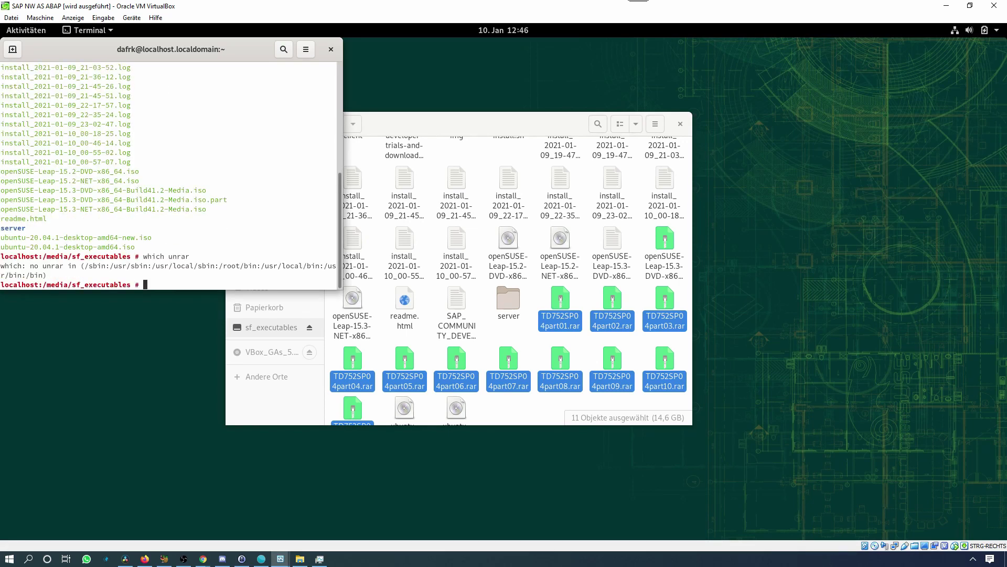
pyautogui.write('zypper in unrar')
pyautogui.press('Return')
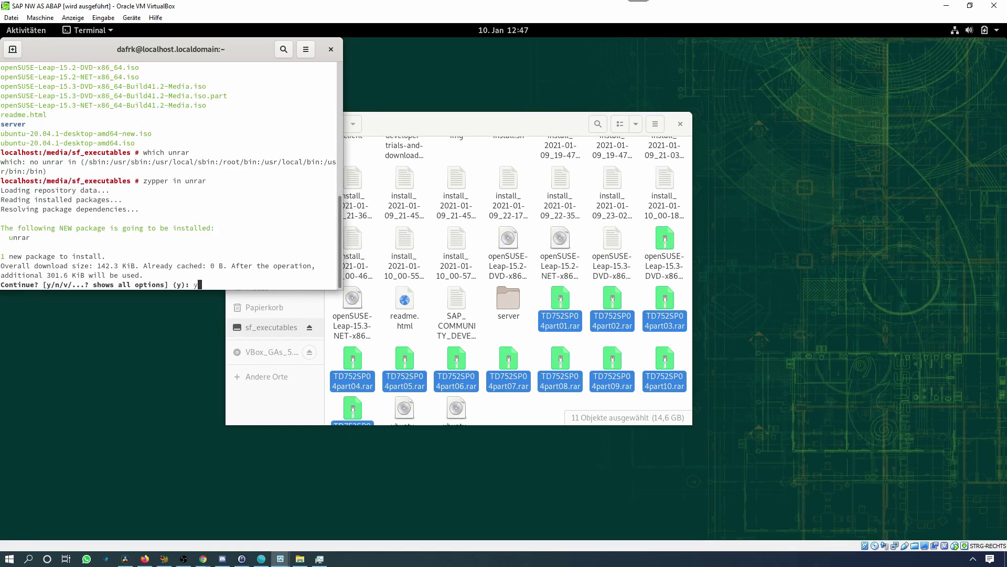
pyautogui.write('y')
pyautogui.press('Return')
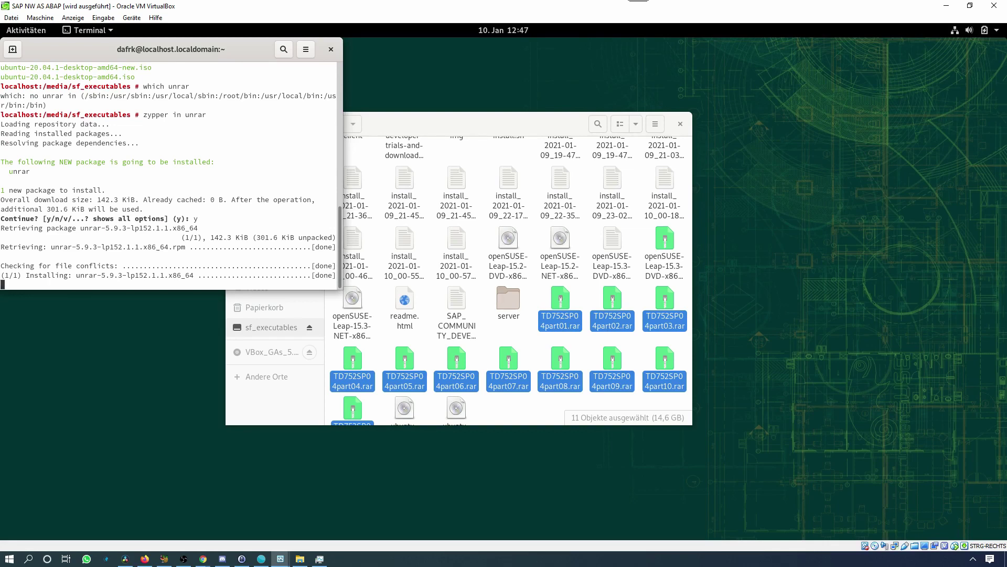
# Verify unrar is installed with which unrar and review its usage listing
pyautogui.write('which unrar')
pyautogui.press('Return')
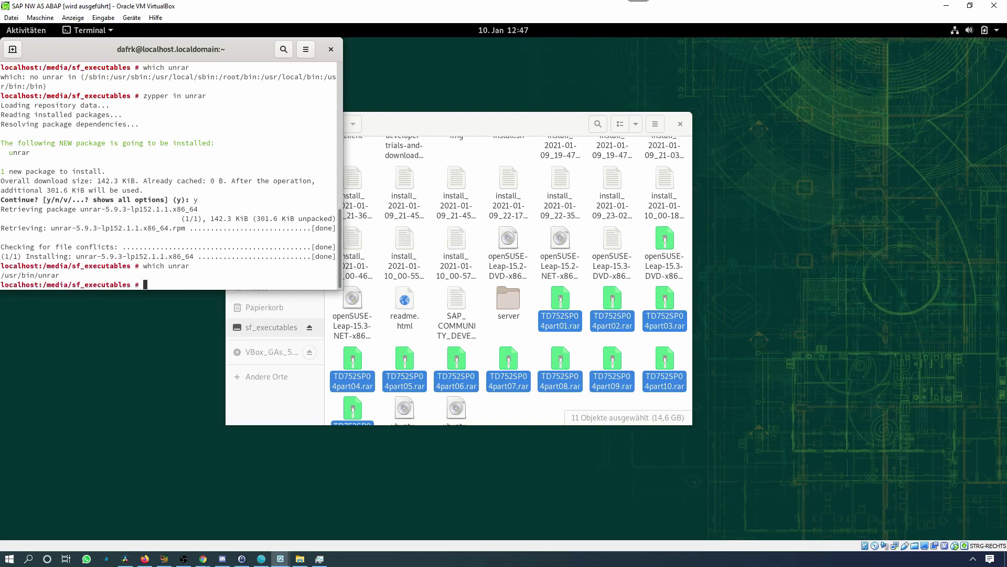
pyautogui.write('unrar --help')
pyautogui.press('Return')
pyautogui.write('unrar -h')
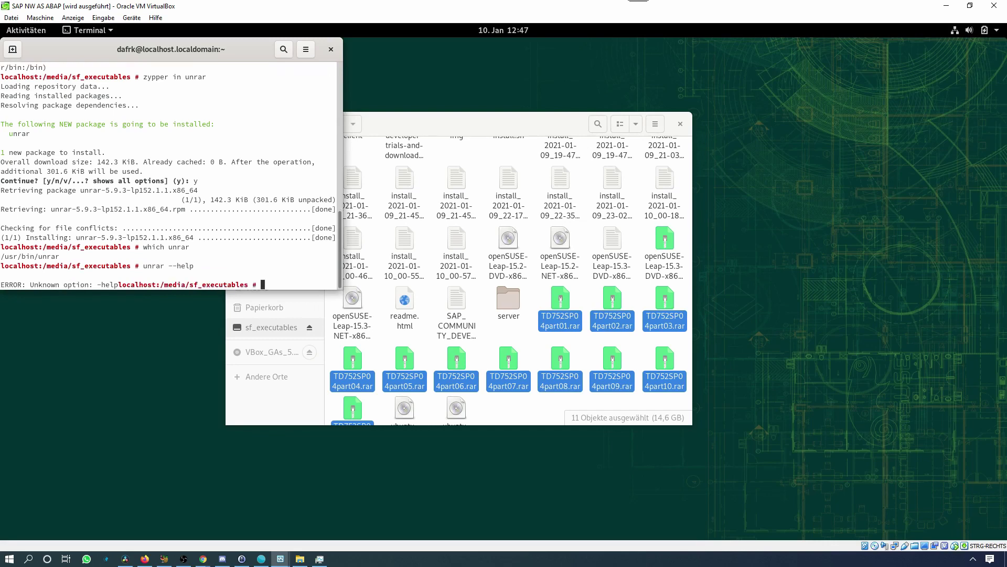
pyautogui.press('Return')
pyautogui.write('unrar -h')
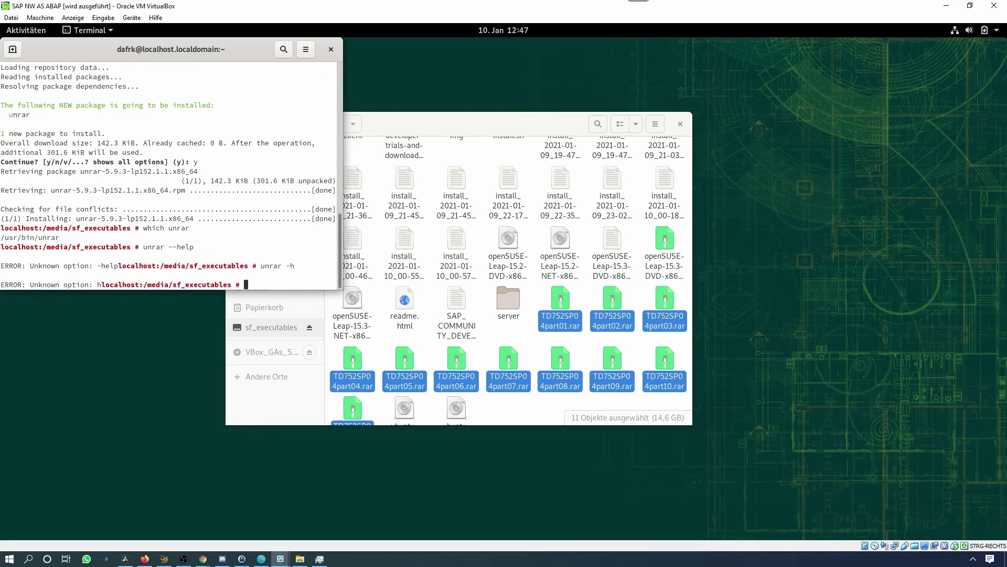
pyautogui.press('Return')
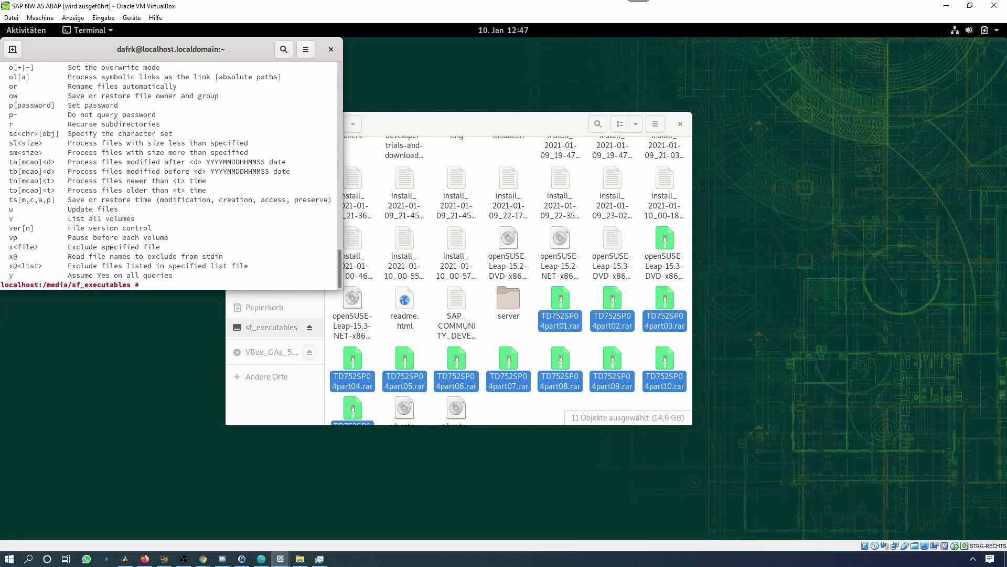
pyautogui.scroll(2, 115, 240)
pyautogui.scroll(10, 115, 240)
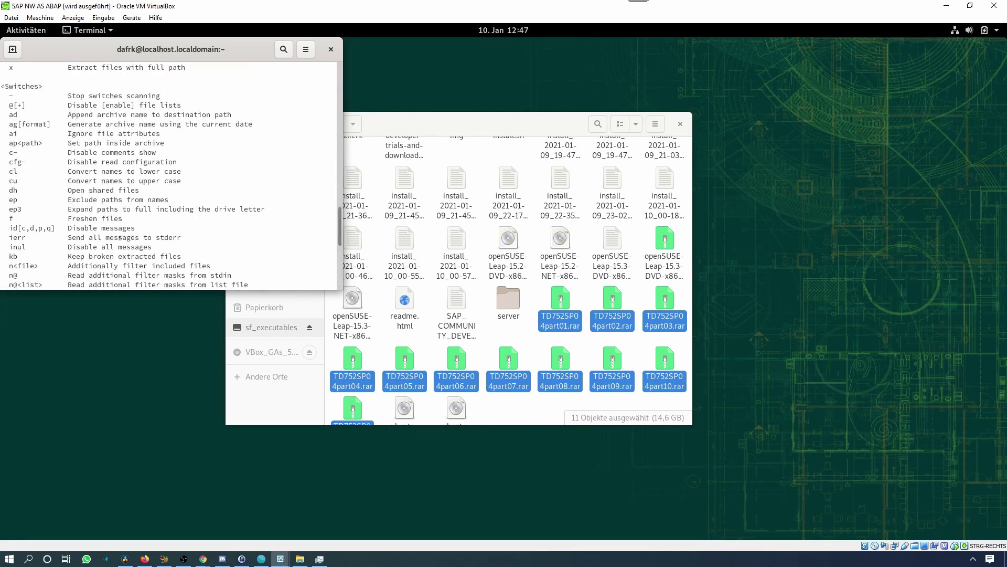
pyautogui.scroll(-12, 170, 216)
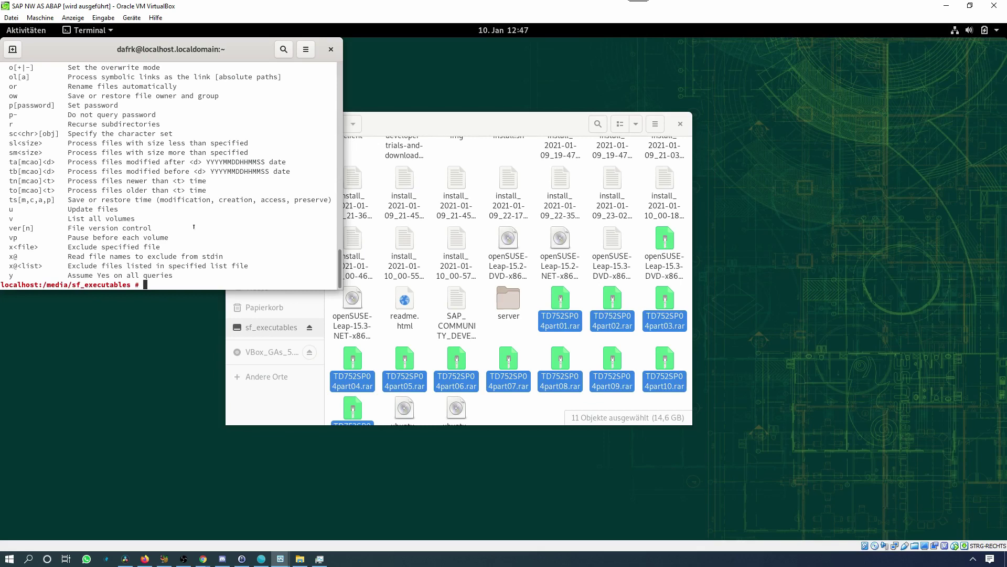
# Draft an extract command for TD752SP04part01.rar, then cancel it with Ctrl+C
pyautogui.write('rar x TD75')
pyautogui.press('Tab')
pyautogui.write('01')
pyautogui.press('Tab')
pyautogui.hotkey('ctrl', 'c')
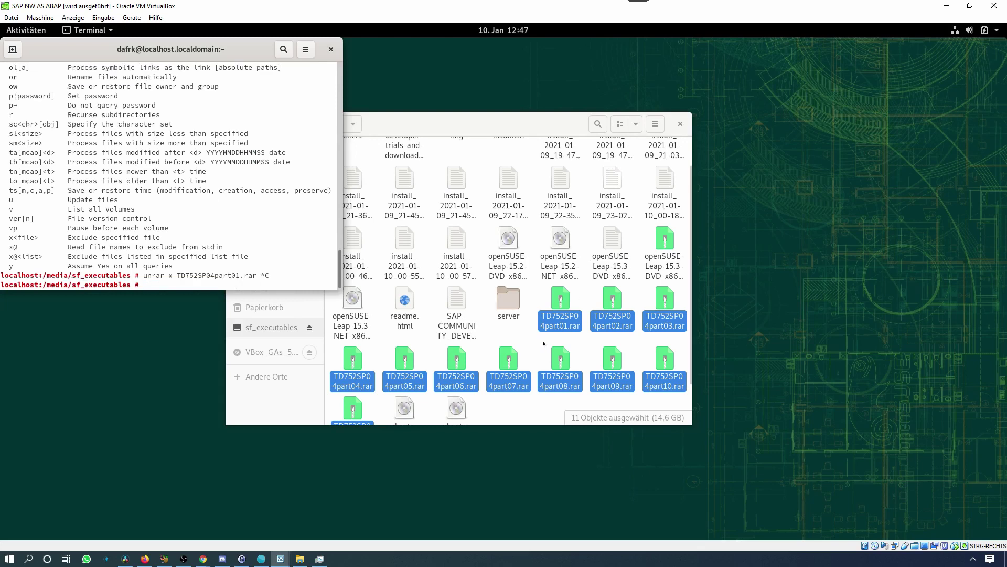
pyautogui.click(522, 336)
pyautogui.scroll(2, 373, 212)
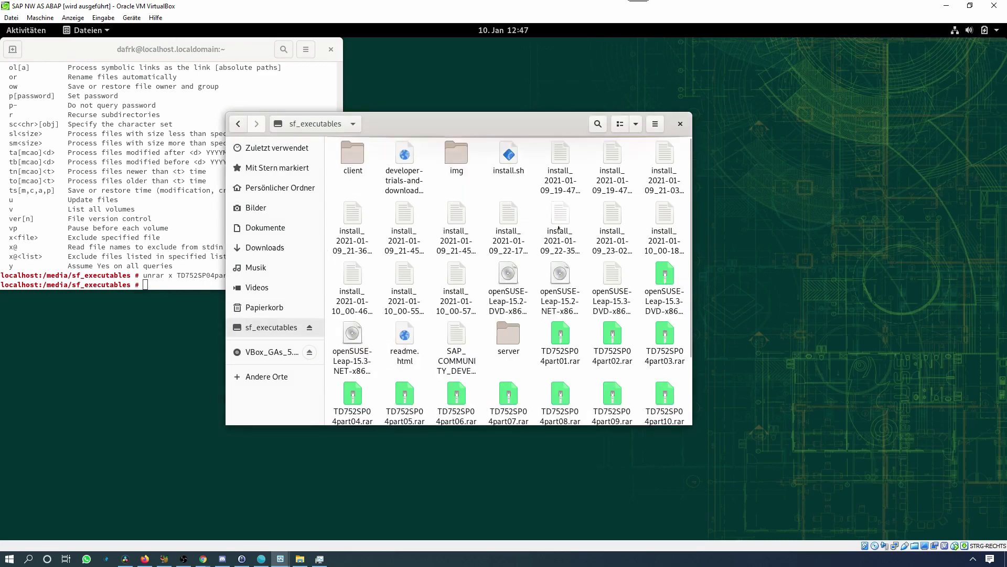
pyautogui.click(220, 227)
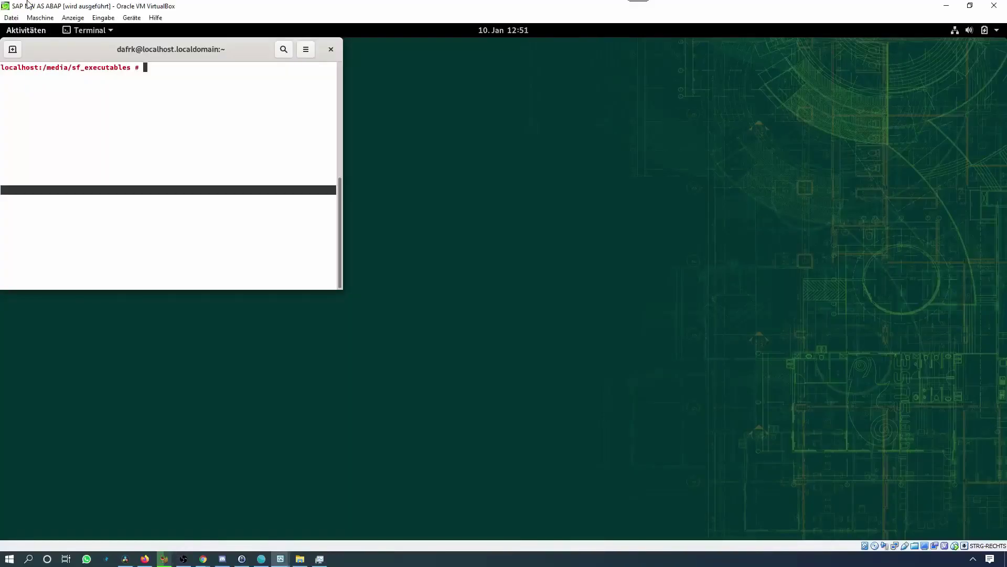
# Launch YaST Netzwerk via the 'yast netz' search and authenticate with the administrator password
pyautogui.click(25, 30)
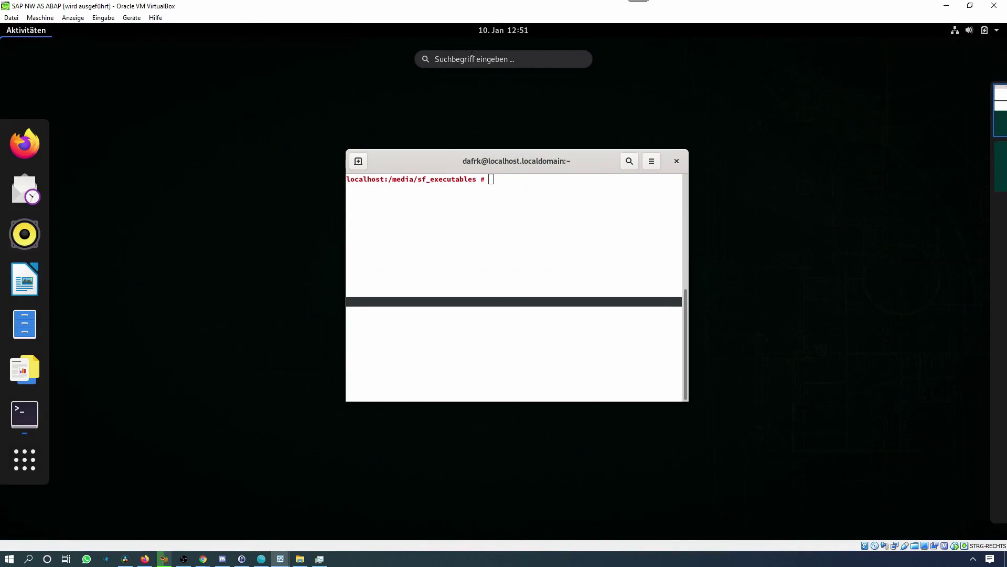
pyautogui.write('y')
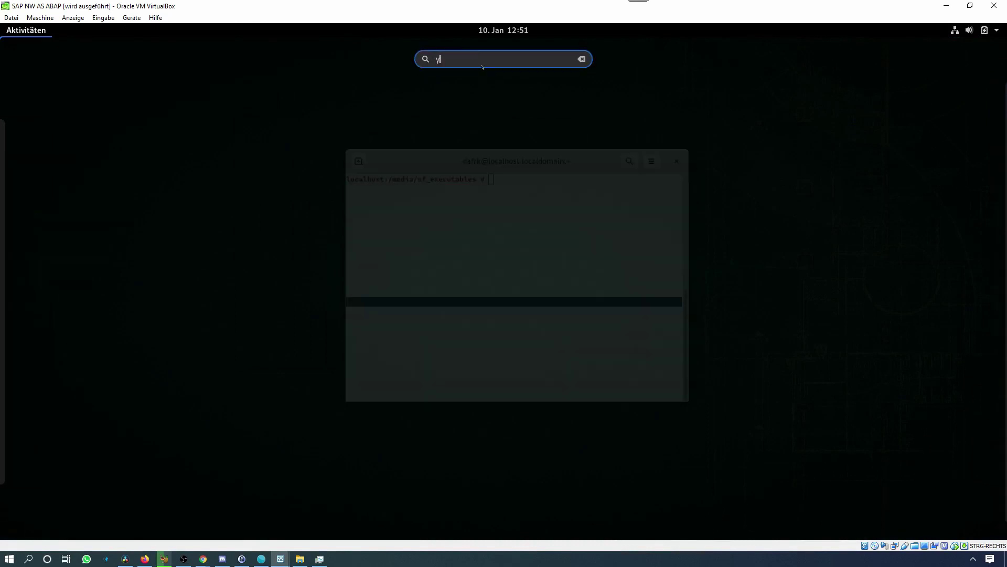
pyautogui.write('ast netz')
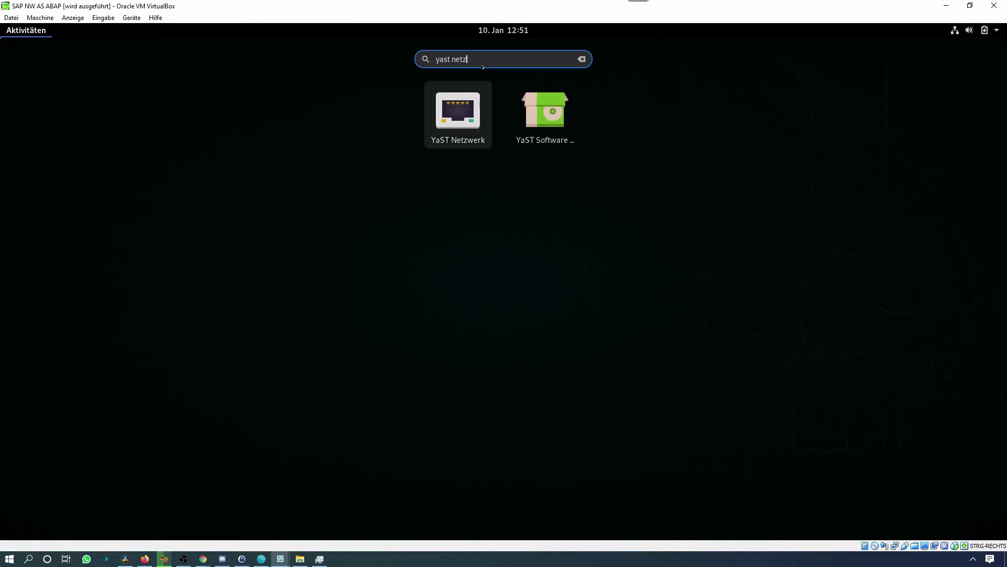
pyautogui.click(471, 121)
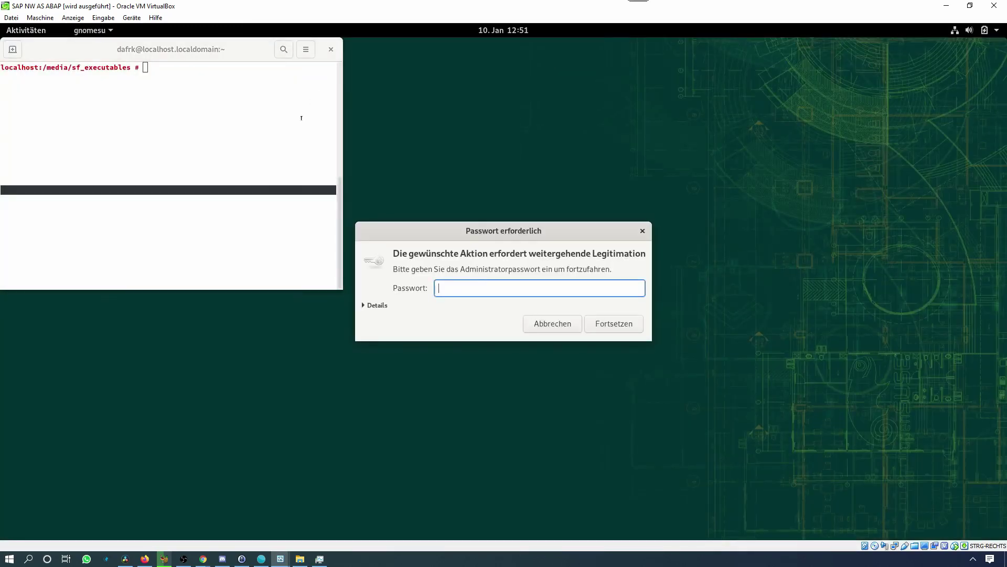
pyautogui.write('****************')
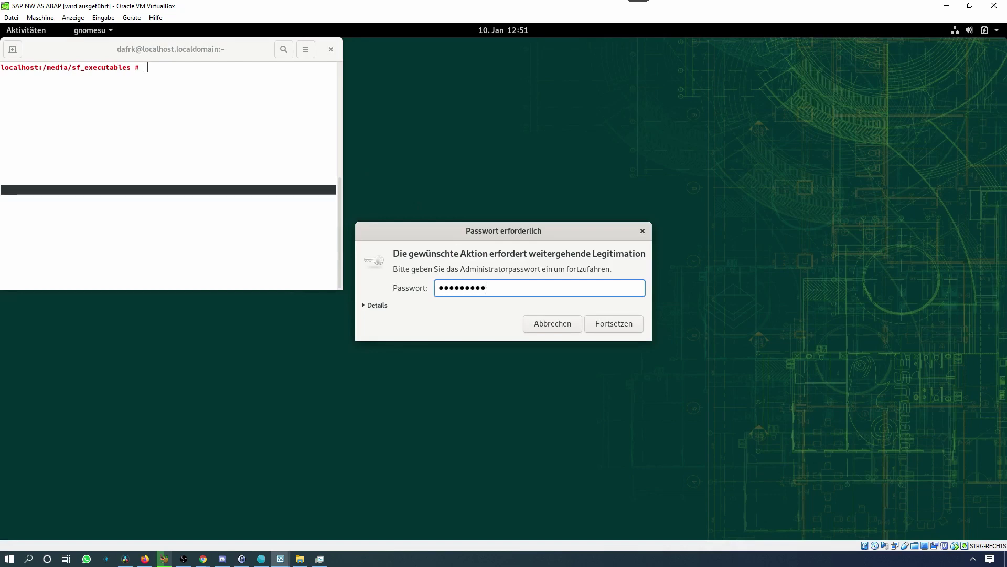
pyautogui.press('Return')
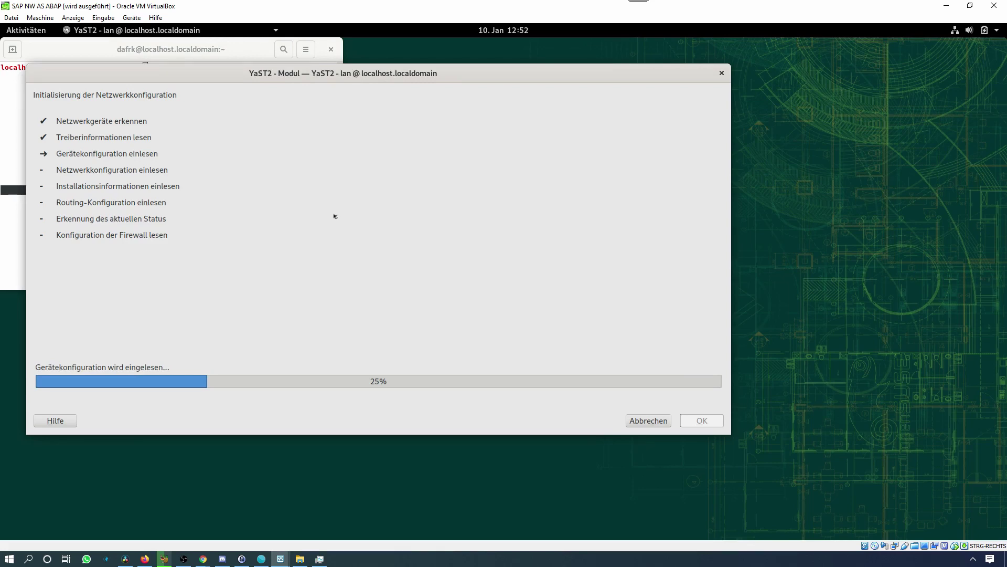
# Run ip addr show in the terminal and select eth0's inet address 10.0.2.15
pyautogui.click(14, 174)
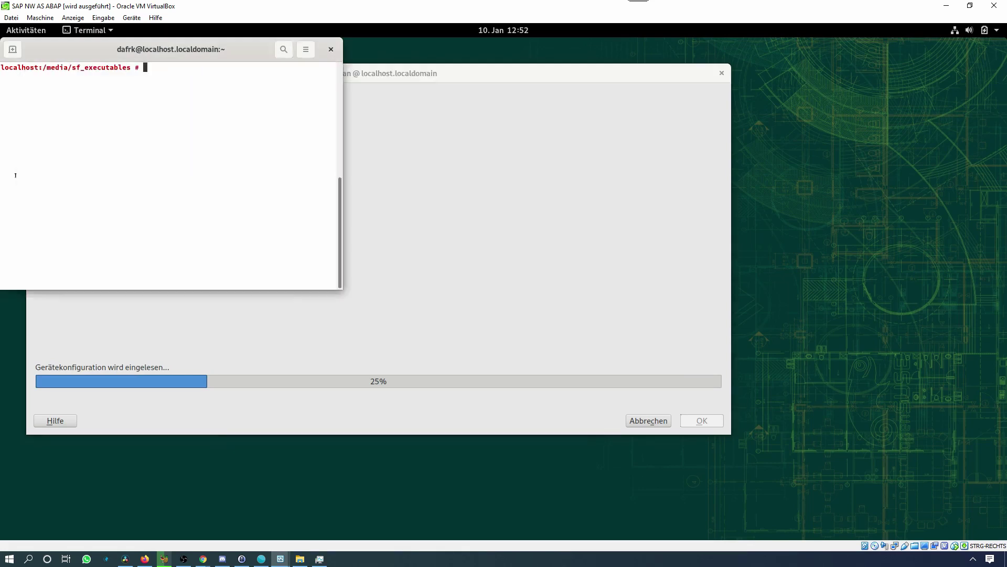
pyautogui.write('ip addr show')
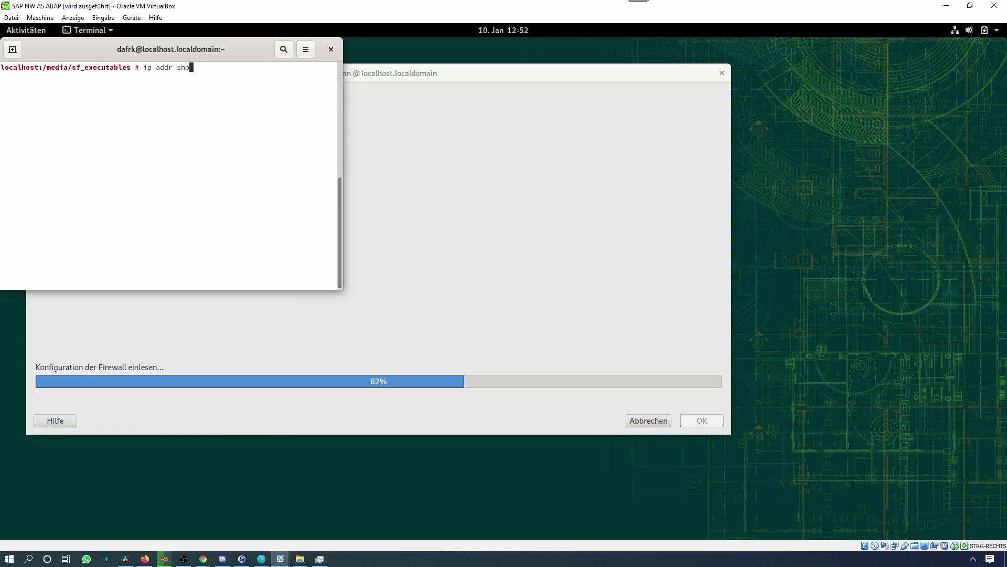
pyautogui.press('Return')
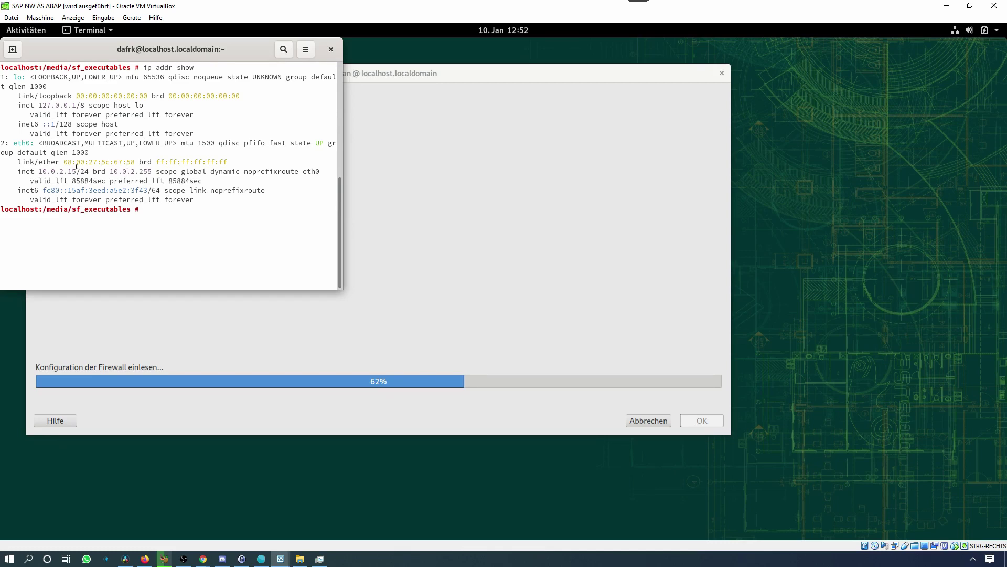
pyautogui.moveTo(42, 171); pyautogui.dragTo(89, 171)
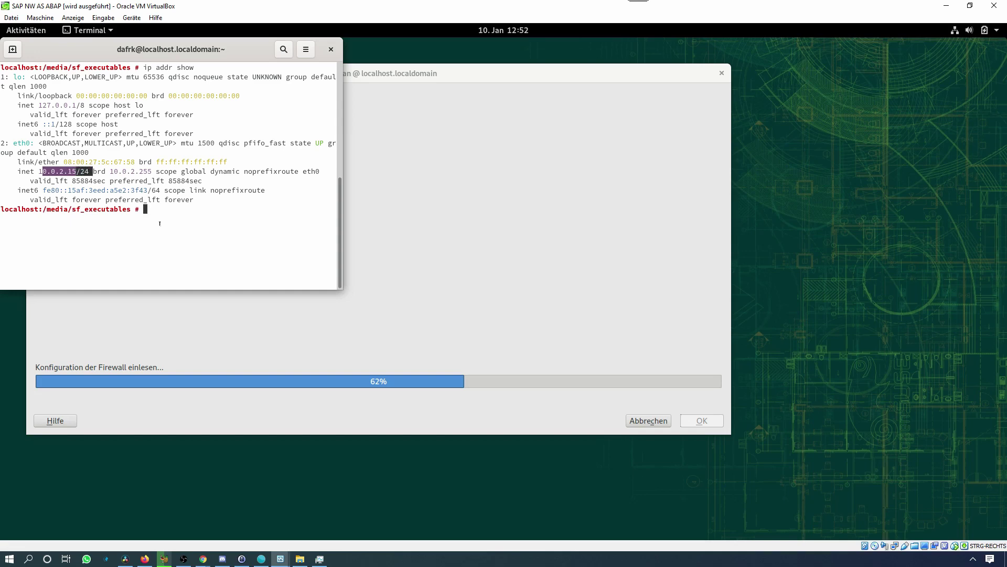
pyautogui.click(165, 181)
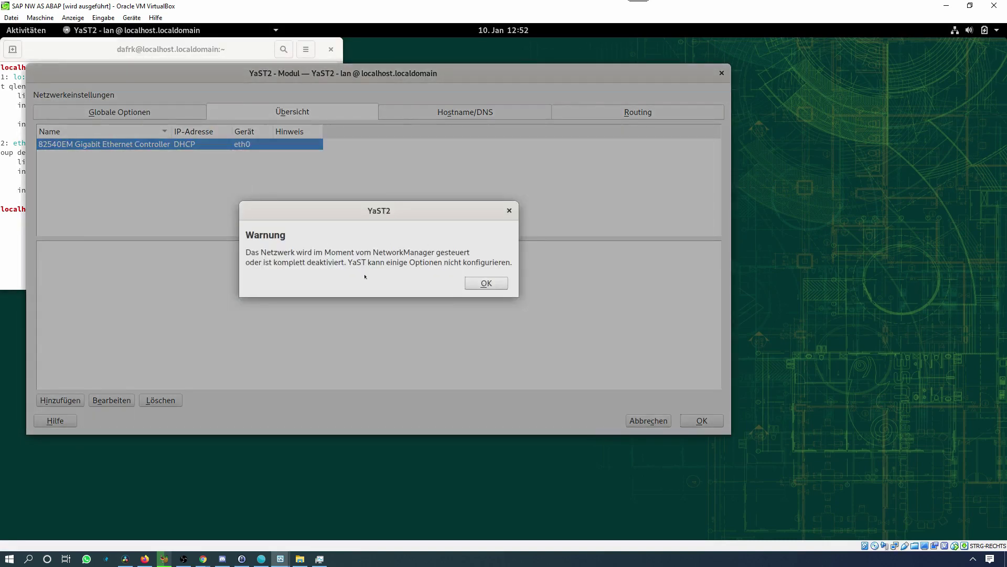
# Dismiss the warning, set the static hostname to vhcalnplci with DHCP hostname 'nein', and save
pyautogui.click(483, 286)
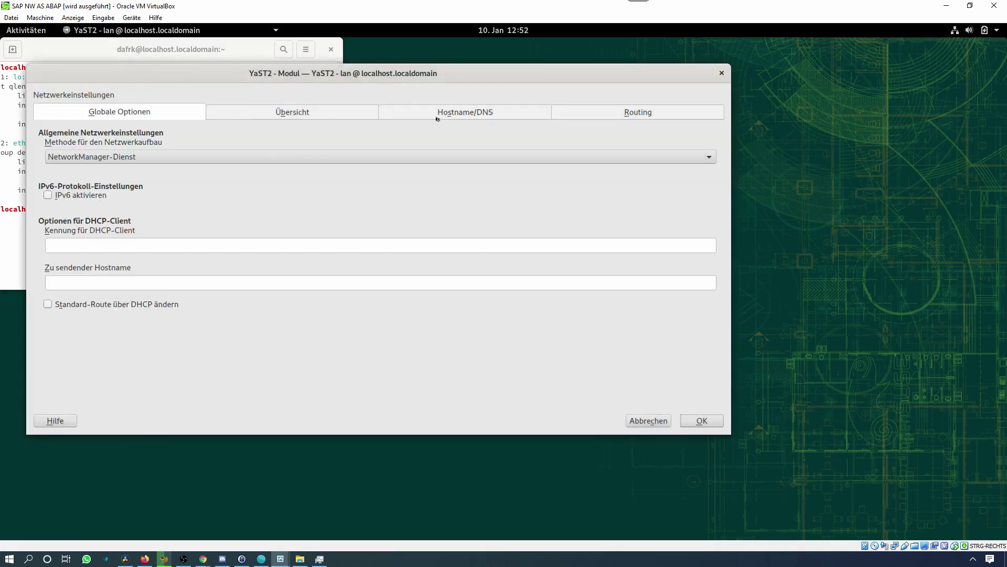
pyautogui.click(444, 111)
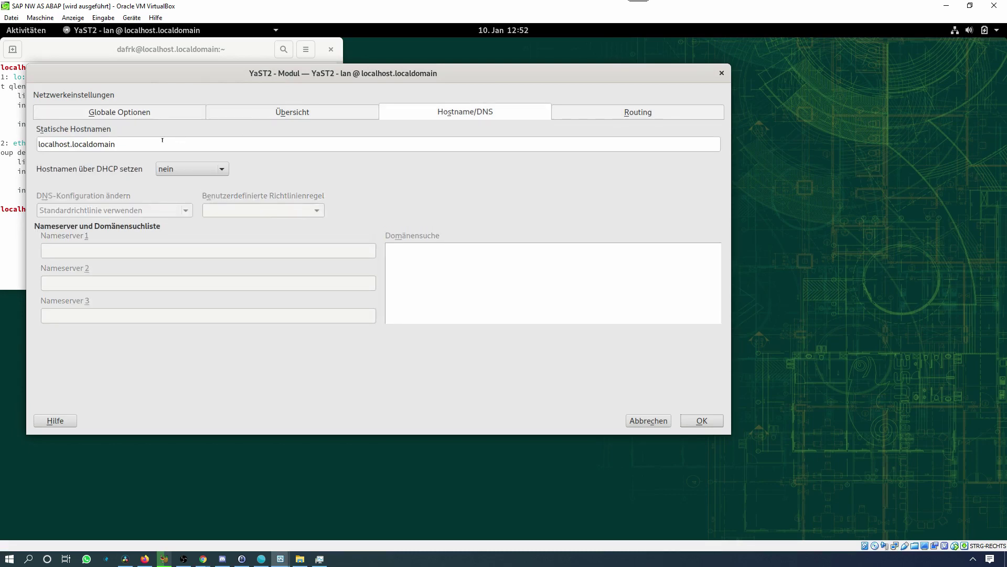
pyautogui.moveTo(163, 140); pyautogui.dragTo(12, 139)
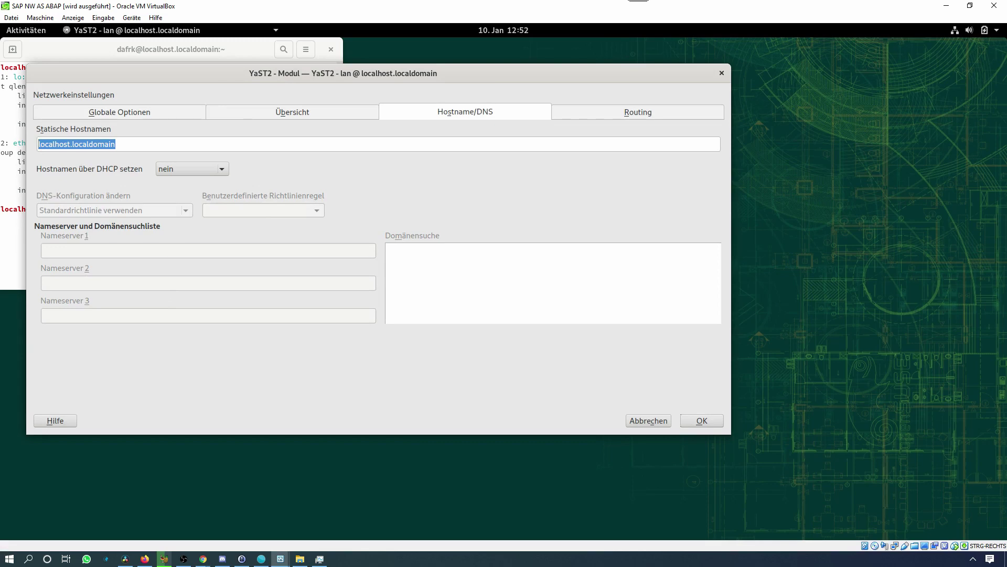
pyautogui.write('vhc')
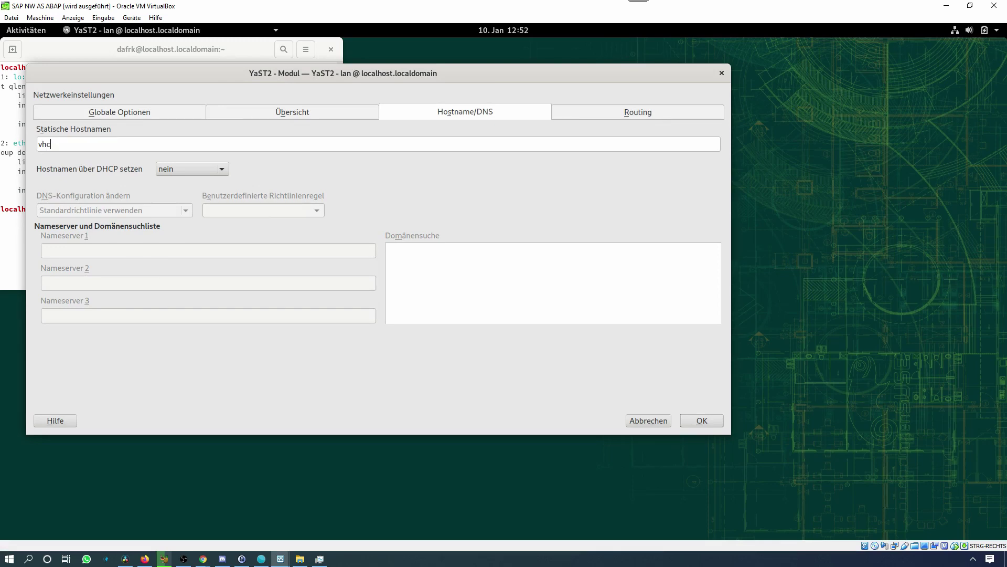
pyautogui.write('alnplci')
pyautogui.click(201, 169)
pyautogui.click(209, 173)
pyautogui.click(701, 421)
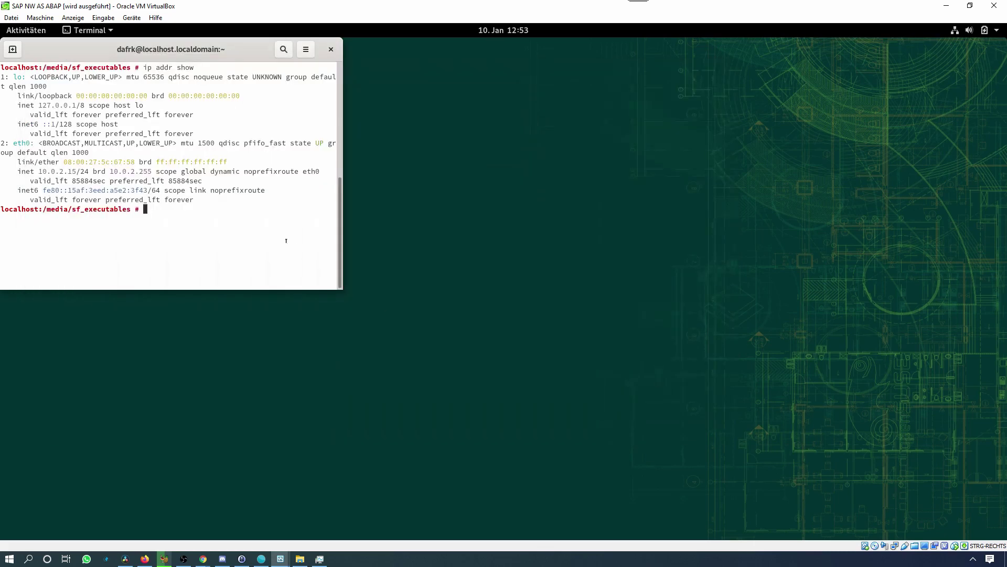
# Confirm the hostname reads vhcalnplci and open /etc/resolv.conf in nano
pyautogui.write('hostname')
pyautogui.press('Return')
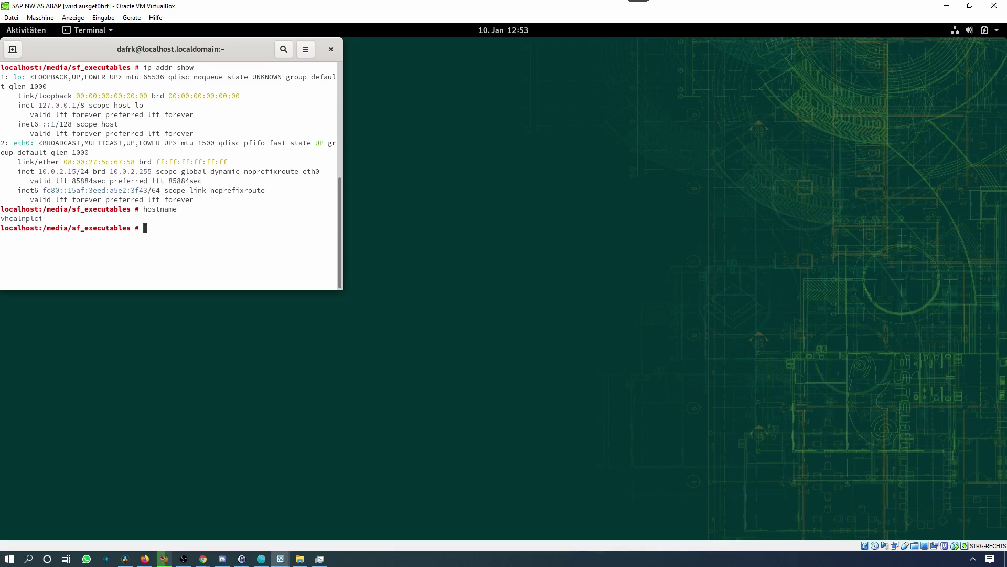
pyautogui.write('nano /etc/resolv.conf')
pyautogui.press('Return')
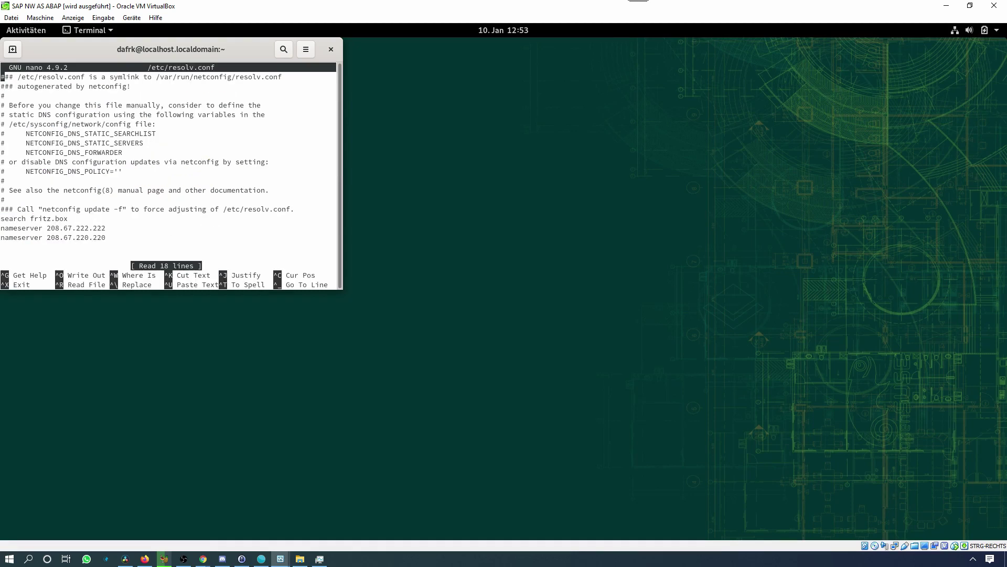
# Replace the fritz.box search domain with dummy.nodomain in resolv.conf
pyautogui.press('Down')
pyautogui.press('Down')
pyautogui.press('Down')
pyautogui.press('Down')
pyautogui.press('Down')
pyautogui.press('Down')
pyautogui.press('Down')
pyautogui.press('Down')
pyautogui.press('Down')
pyautogui.press('Down')
pyautogui.press('Down')
pyautogui.press('Down')
pyautogui.press('Down')
pyautogui.press('Down')
pyautogui.press('Down')
pyautogui.press('Right')
pyautogui.press('Right')
pyautogui.press('Right')
pyautogui.press('Right')
pyautogui.press('Right')
pyautogui.press('Right')
pyautogui.press('Right')
pyautogui.press('Right')
pyautogui.press('Right')
pyautogui.press('Right')
pyautogui.press('Right')
pyautogui.press('Right')
pyautogui.press('Down')
pyautogui.press('Left')
pyautogui.press('Left')
pyautogui.press('Left')
pyautogui.press('Left')
pyautogui.press('Left')
pyautogui.press('Left')
pyautogui.press('Left')
pyautogui.press('Left')
pyautogui.press('Left')
pyautogui.press('Left')
pyautogui.press('Left')
pyautogui.press('Left')
pyautogui.press('Left')
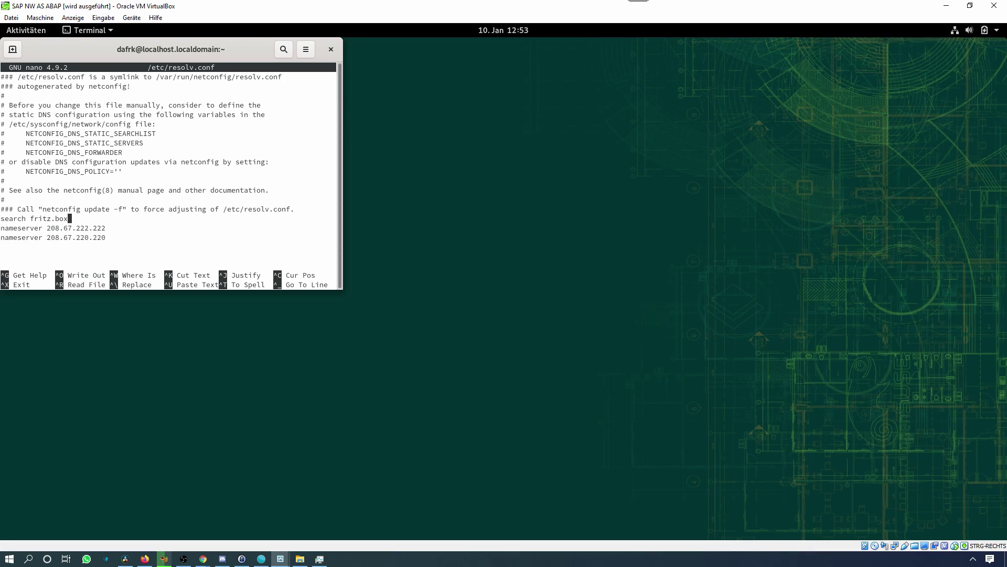
pyautogui.press('BackSpace')
pyautogui.press('BackSpace')
pyautogui.press('BackSpace')
pyautogui.press('BackSpace')
pyautogui.press('BackSpace')
pyautogui.press('BackSpace')
pyautogui.press('BackSpace')
pyautogui.press('BackSpace')
pyautogui.press('BackSpace')
pyautogui.write('dummy.nodomain')
pyautogui.hotkey('alt', 'Tab')
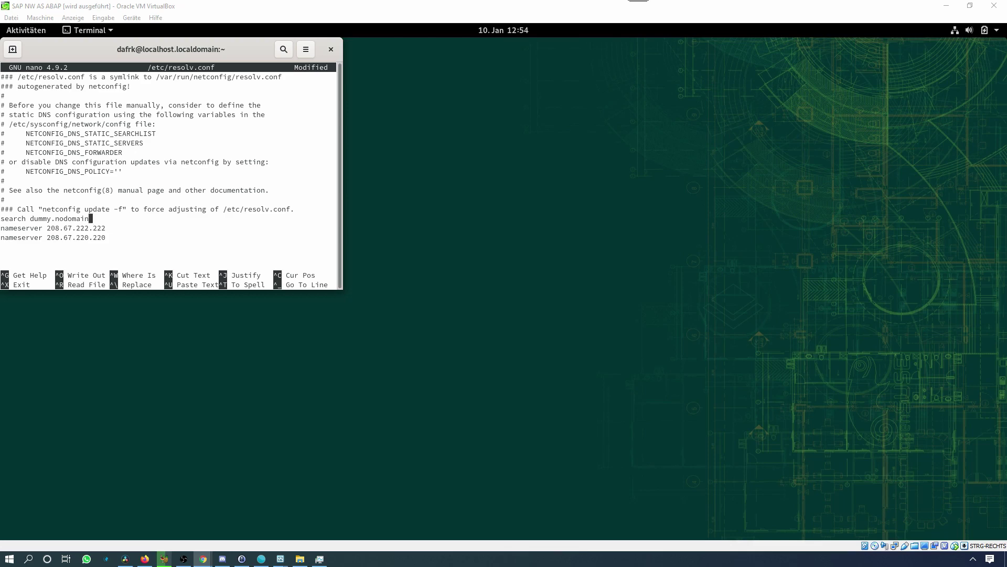
pyautogui.click(172, 234)
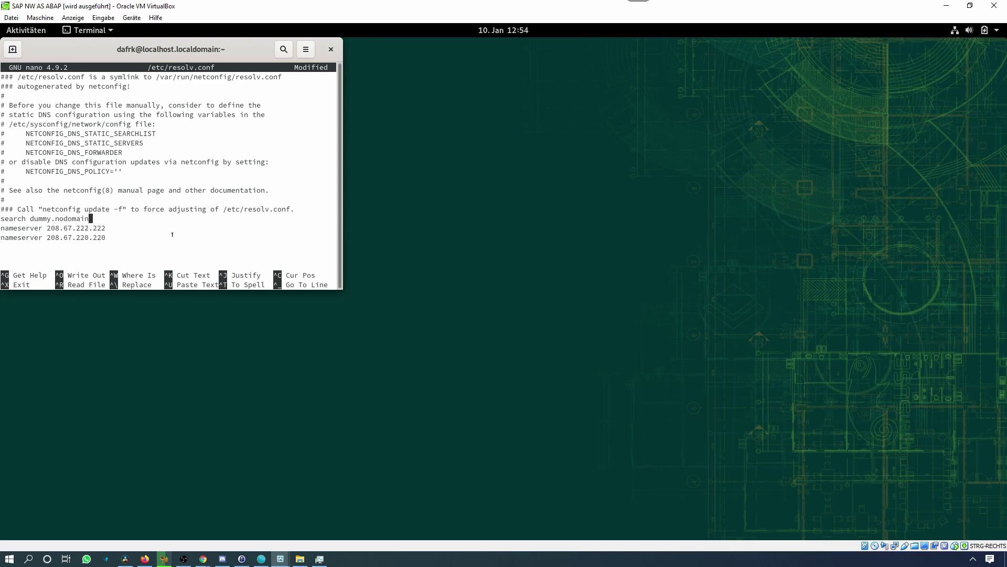
pyautogui.moveTo(104, 272); pyautogui.dragTo(52, 271)
pyautogui.click(144, 229)
# Save the edited /etc/resolv.conf
pyautogui.hotkey('ctrl', 'o')
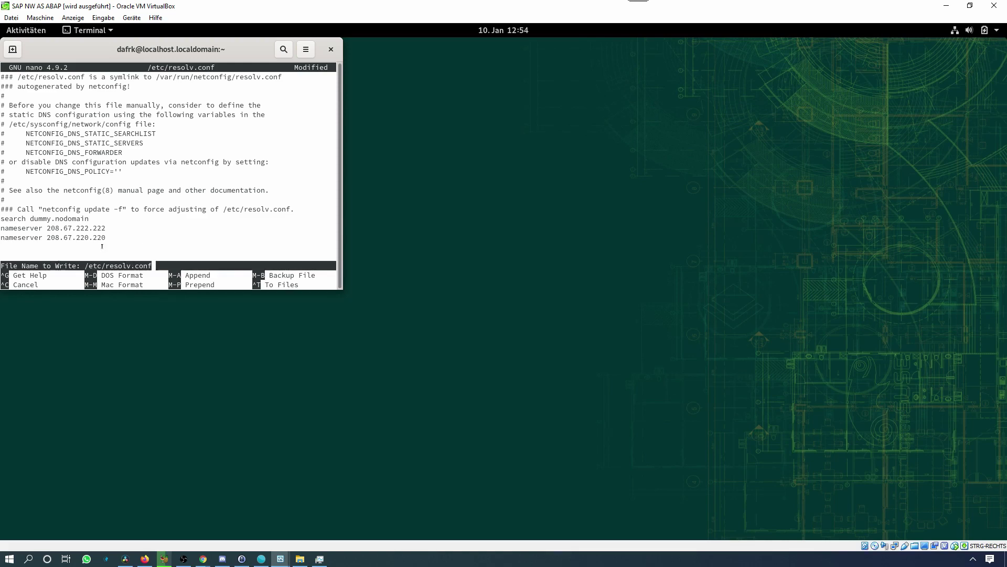
pyautogui.press('Return')
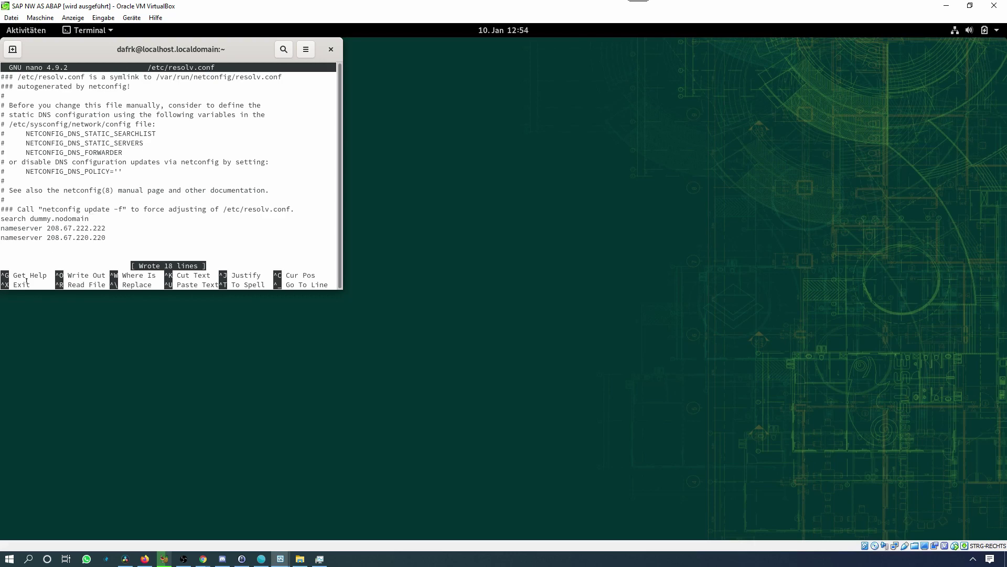
pyautogui.moveTo(31, 284); pyautogui.dragTo(1, 290)
pyautogui.click(1, 290)
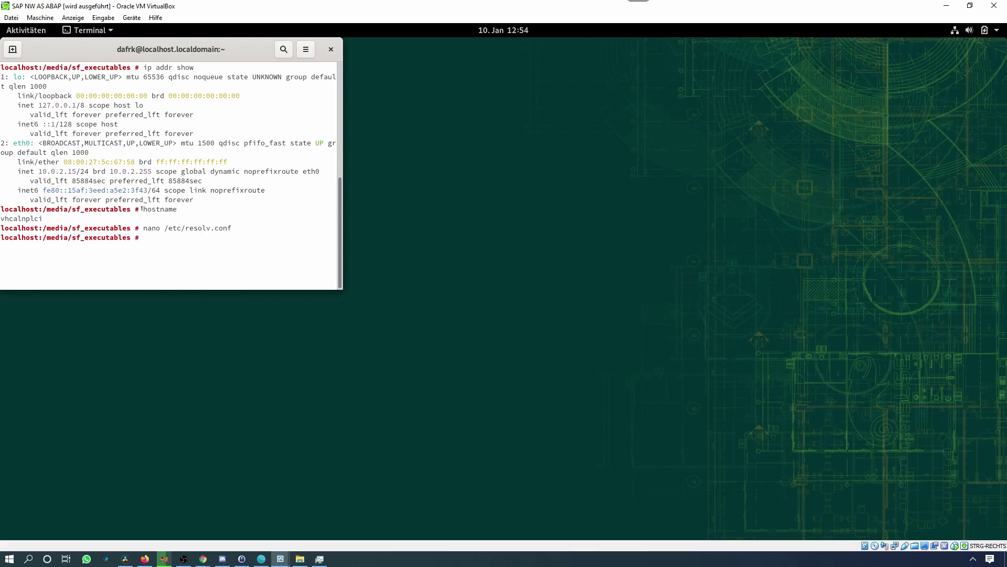
# Open /etc/hosts in nano and position the cursor below the 127.0.0.1 localhost entry
pyautogui.write('nano /etc/hosts')
pyautogui.press('Return')
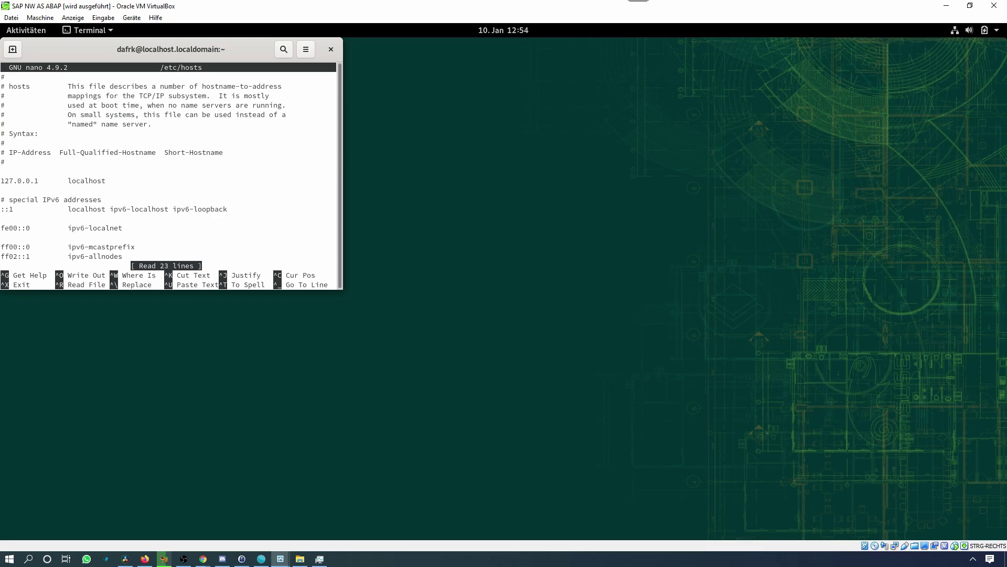
pyautogui.press('Down')
pyautogui.press('Down')
pyautogui.press('Down')
pyautogui.press('Down')
pyautogui.press('Down')
pyautogui.press('Down')
pyautogui.press('Down')
pyautogui.press('Down')
pyautogui.press('Down')
pyautogui.press('Down')
pyautogui.press('Down')
pyautogui.press('Down')
pyautogui.press('Down')
pyautogui.press('Down')
pyautogui.press('Down')
pyautogui.press('Down')
pyautogui.press('Down')
pyautogui.press('Down')
pyautogui.press('Down')
pyautogui.press('Down')
pyautogui.press('Down')
pyautogui.press('Down')
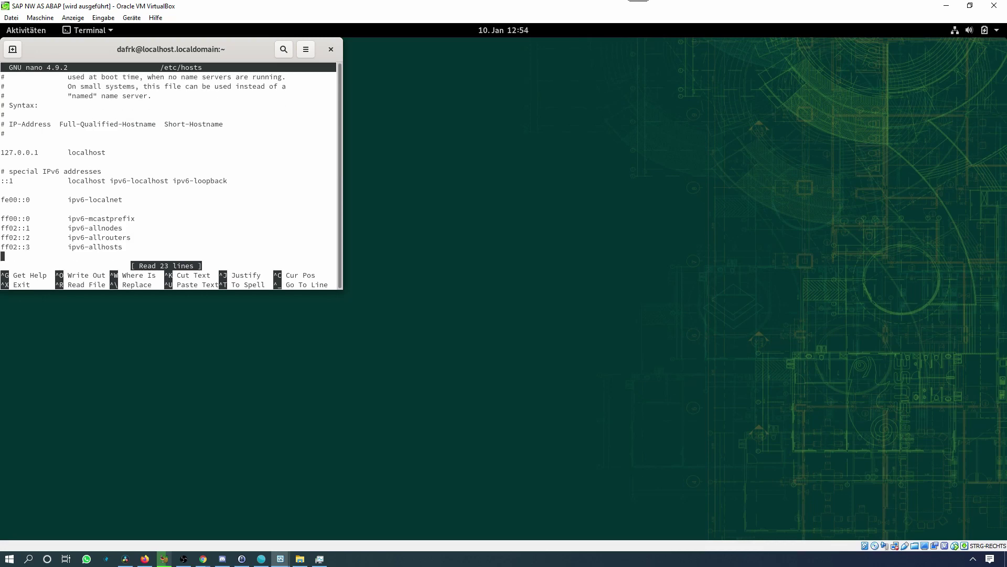
pyautogui.press('Up')
pyautogui.press('Up')
pyautogui.press('Up')
pyautogui.press('Up')
pyautogui.press('Up')
pyautogui.press('Up')
pyautogui.press('Up')
pyautogui.press('Up')
pyautogui.press('Up')
pyautogui.press('Up')
pyautogui.press('Up')
pyautogui.press('Up')
pyautogui.press('Up')
pyautogui.press('Up')
pyautogui.press('Up')
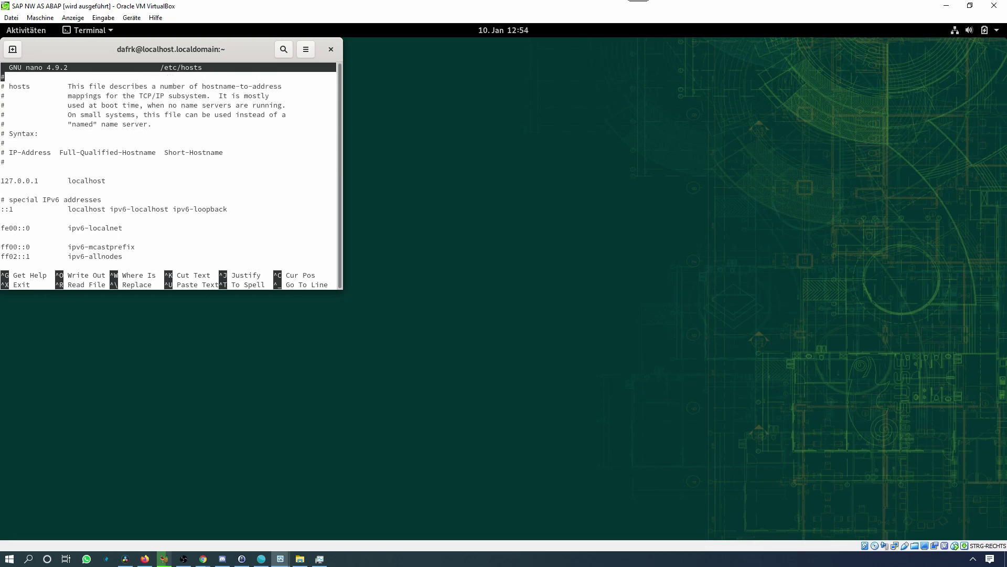
pyautogui.press('Down')
pyautogui.press('Down')
pyautogui.press('Down')
pyautogui.press('Down')
pyautogui.press('Down')
pyautogui.press('Down')
pyautogui.press('Down')
pyautogui.press('Down')
pyautogui.press('Down')
pyautogui.press('Down')
pyautogui.press('Down')
pyautogui.press('Down')
pyautogui.press('Down')
pyautogui.press('Down')
pyautogui.press('Down')
pyautogui.press('Down')
pyautogui.press('Up')
pyautogui.press('Up')
pyautogui.press('Up')
pyautogui.press('Up')
pyautogui.press('Up')
pyautogui.press('Up')
pyautogui.press('Up')
pyautogui.press('Up')
pyautogui.press('Up')
pyautogui.press('Up')
pyautogui.press('Up')
pyautogui.press('Up')
pyautogui.press('Up')
pyautogui.press('Up')
pyautogui.press('Up')
pyautogui.press('Up')
pyautogui.press('Up')
pyautogui.press('Up')
pyautogui.press('Up')
pyautogui.press('Up')
pyautogui.press('Up')
pyautogui.press('Up')
pyautogui.press('Up')
pyautogui.press('Down')
pyautogui.press('Down')
pyautogui.press('Down')
pyautogui.press('Down')
pyautogui.press('Down')
pyautogui.press('Down')
pyautogui.press('Down')
pyautogui.press('Down')
pyautogui.press('Down')
pyautogui.press('Down')
pyautogui.press('Down')
pyautogui.press('Down')
pyautogui.press('Down')
pyautogui.press('Down')
pyautogui.press('Down')
pyautogui.press('Down')
pyautogui.press('Down')
pyautogui.press('Down')
pyautogui.press('Down')
pyautogui.press('Down')
pyautogui.press('Down')
pyautogui.press('Down')
pyautogui.press('Down')
pyautogui.press('Up')
pyautogui.press('Up')
pyautogui.press('Up')
pyautogui.press('Up')
pyautogui.press('Up')
pyautogui.press('Up')
pyautogui.press('Up')
pyautogui.press('Up')
pyautogui.press('Up')
pyautogui.press('Up')
pyautogui.press('Up')
# Add the tab-separated line '10.0.2.15 vhcalnplci vhcalnplci.dummy.nodomain', save, and exit nano
pyautogui.write('10.0.2.15')
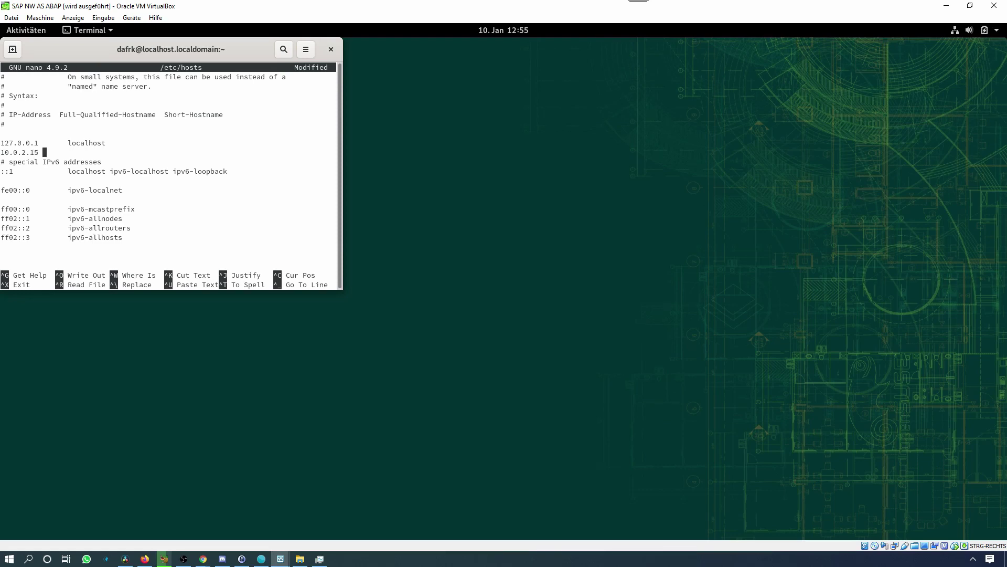
pyautogui.press('BackSpace')
pyautogui.press('Tab')
pyautogui.write('vhcalnplci')
pyautogui.press('Tab')
pyautogui.write('vhcalnplci.dummy.nodomain')
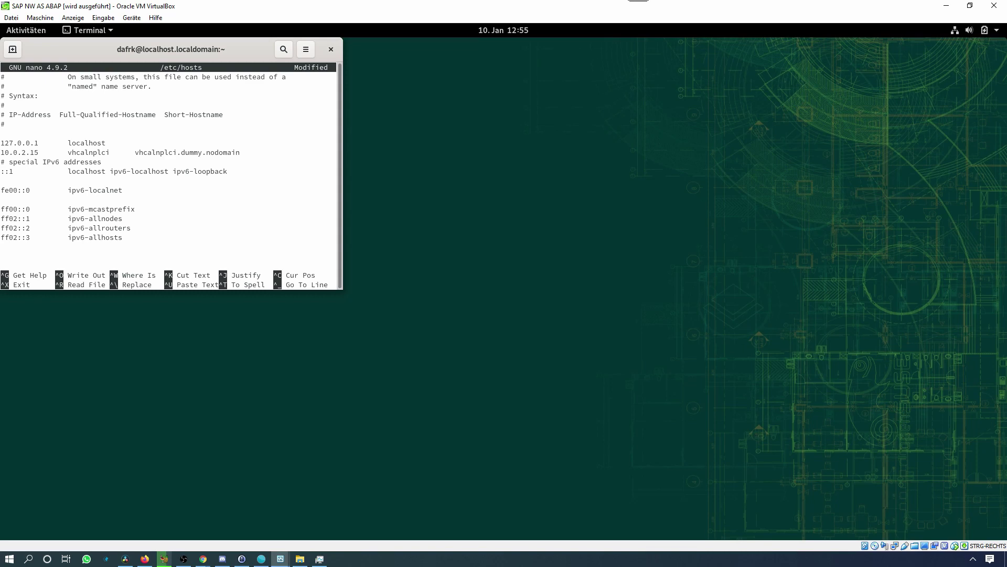
pyautogui.hotkey('ctrl', 'o')
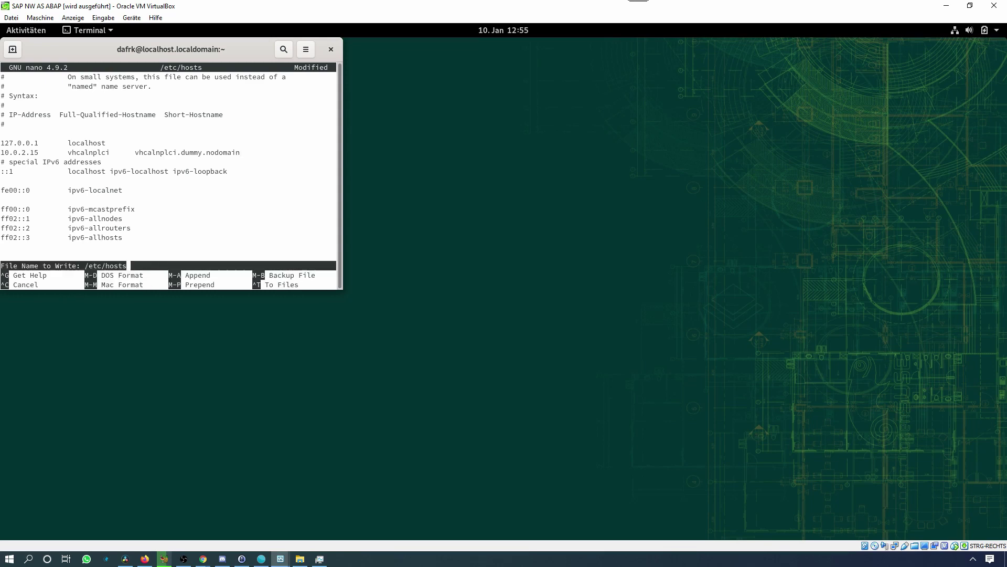
pyautogui.press('Return')
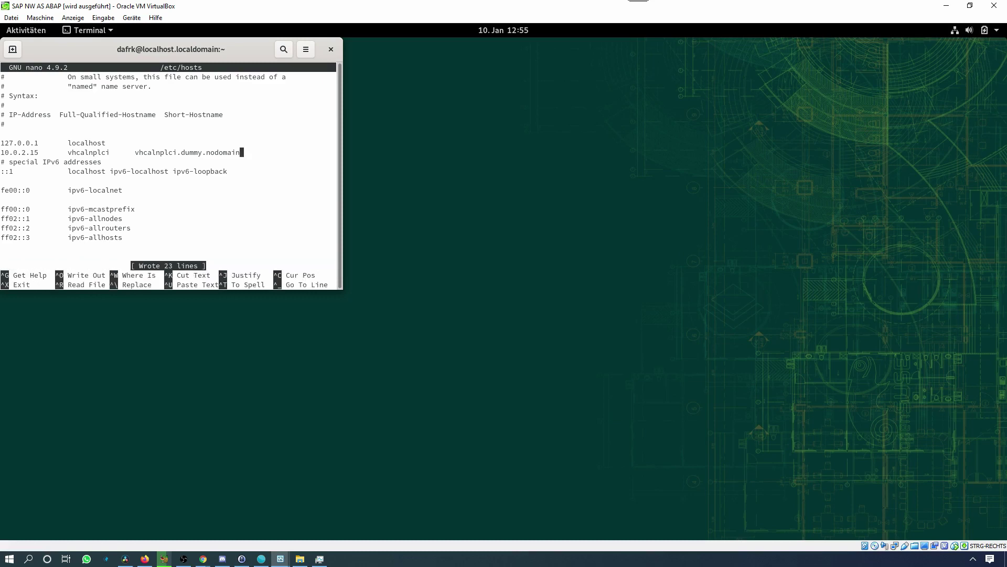
pyautogui.hotkey('ctrl', 'x')
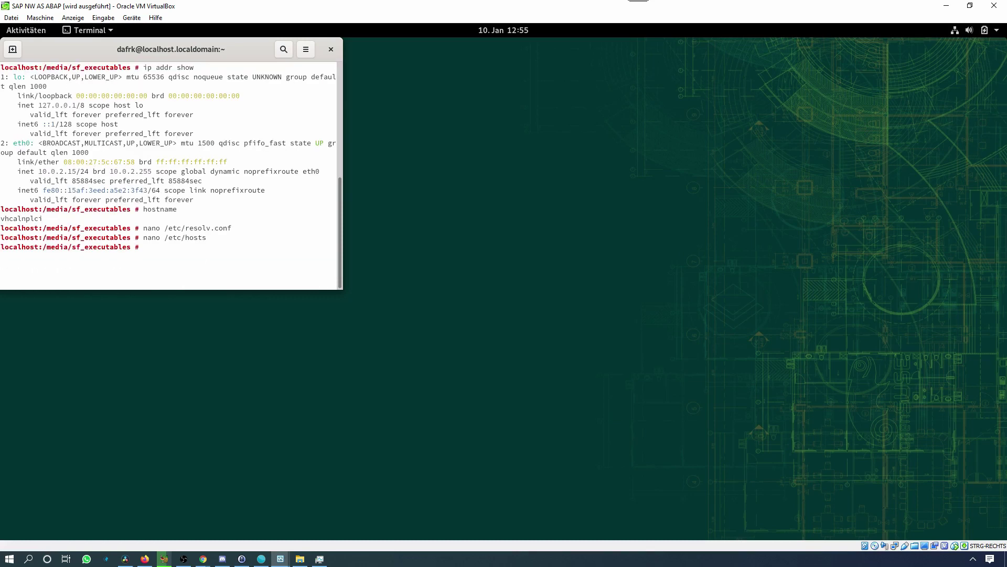
# Ping vhcalnplci, then vhcalnplci.dummy.nodomain, confirming both answer at 10.0.2.15
pyautogui.write('ping vhcalnplci')
pyautogui.press('Return')
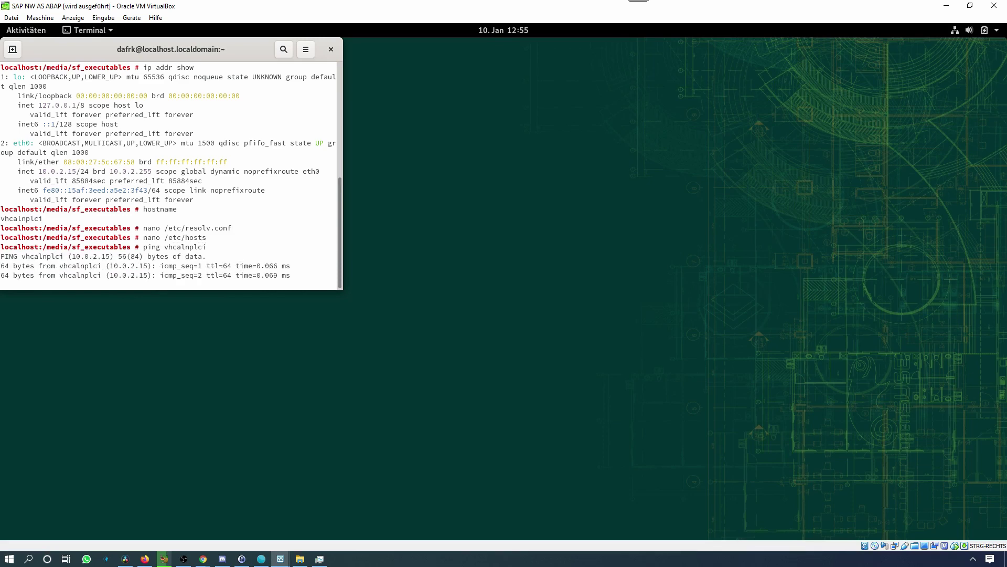
pyautogui.hotkey('ctrl', 'c')
pyautogui.write('ping vh')
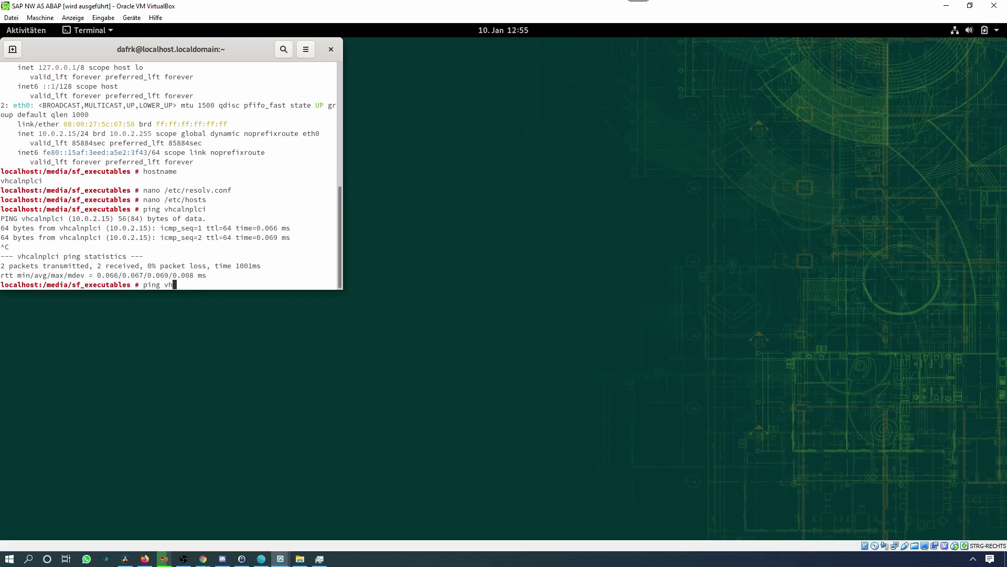
pyautogui.write('calnplci.dummy.nodomain')
pyautogui.press('Return')
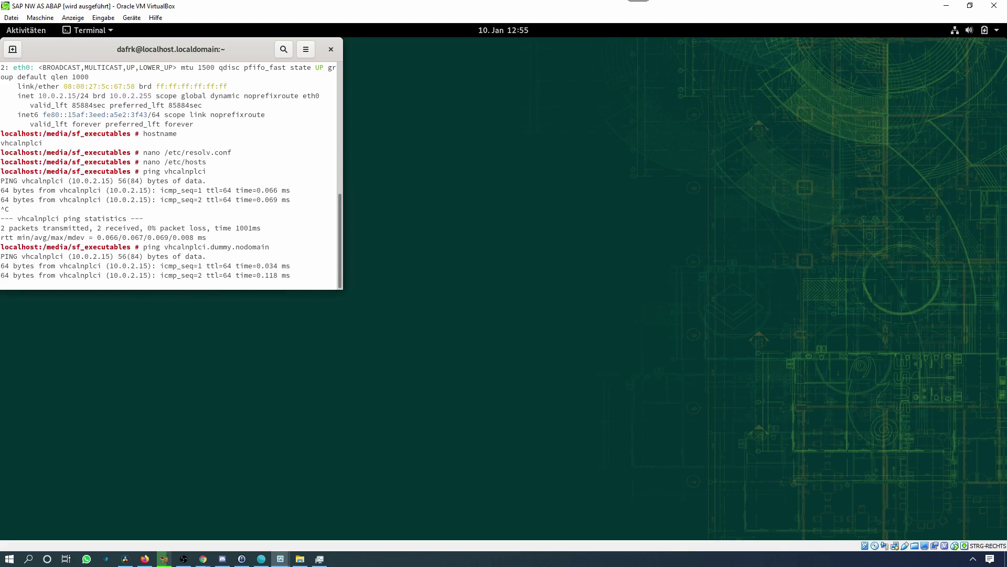
pyautogui.hotkey('ctrl', 'c')
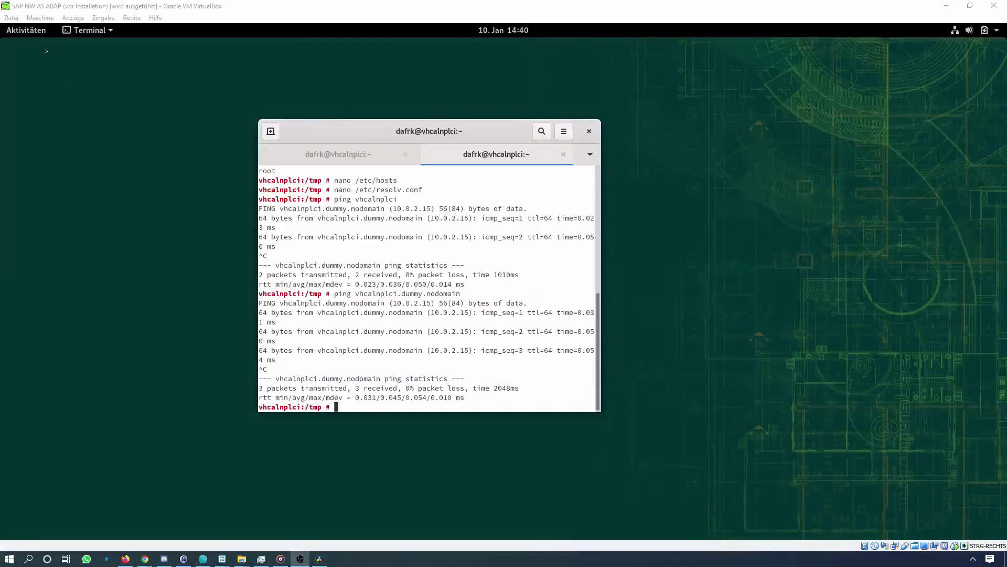
pyautogui.click(20, 30)
# Open YaST Hostnames with the admin password, check 10.0.2.15 maps to vhcalnplci.dummy.nodomain, and close it
pyautogui.write('y')
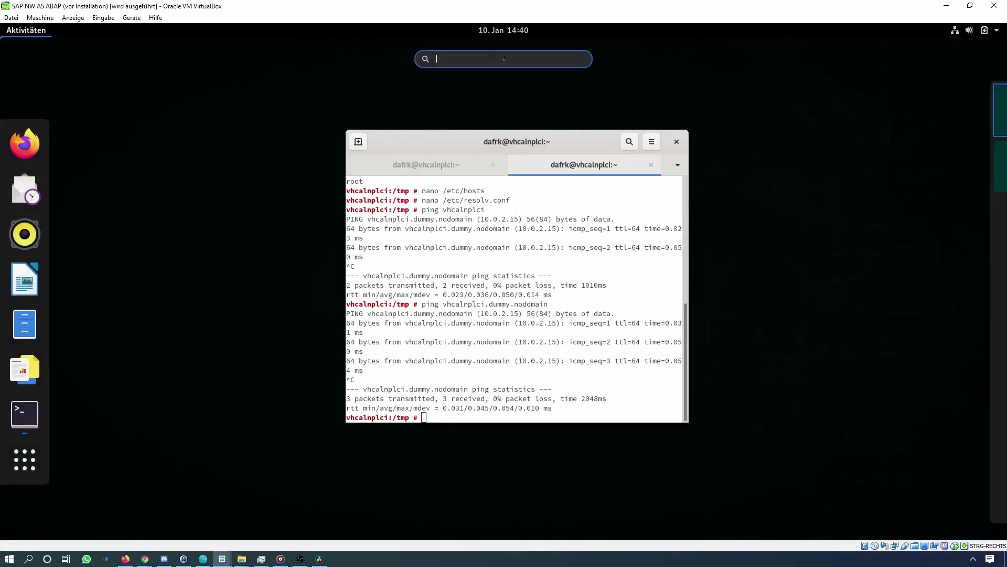
pyautogui.write('ast hostnamess')
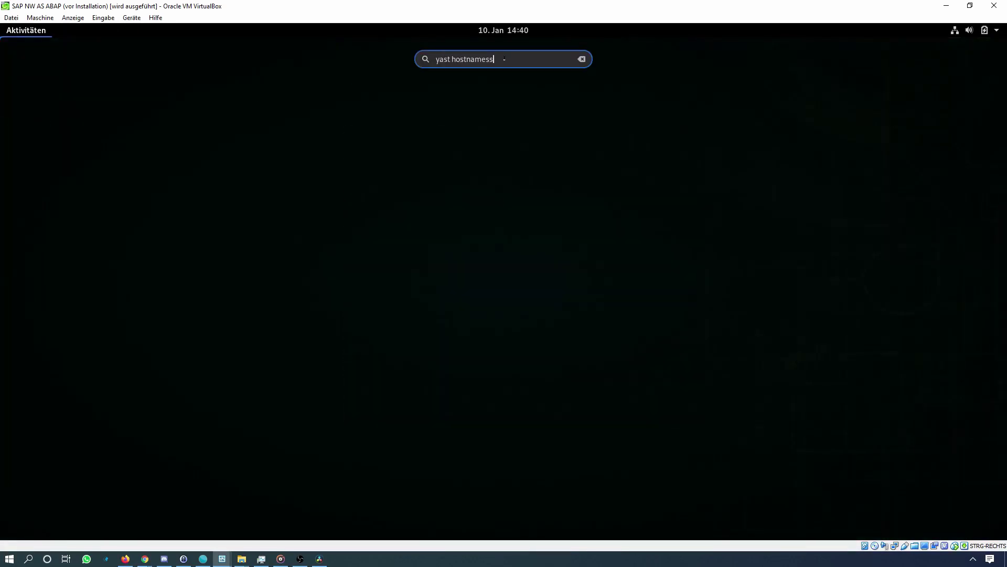
pyautogui.press('BackSpace')
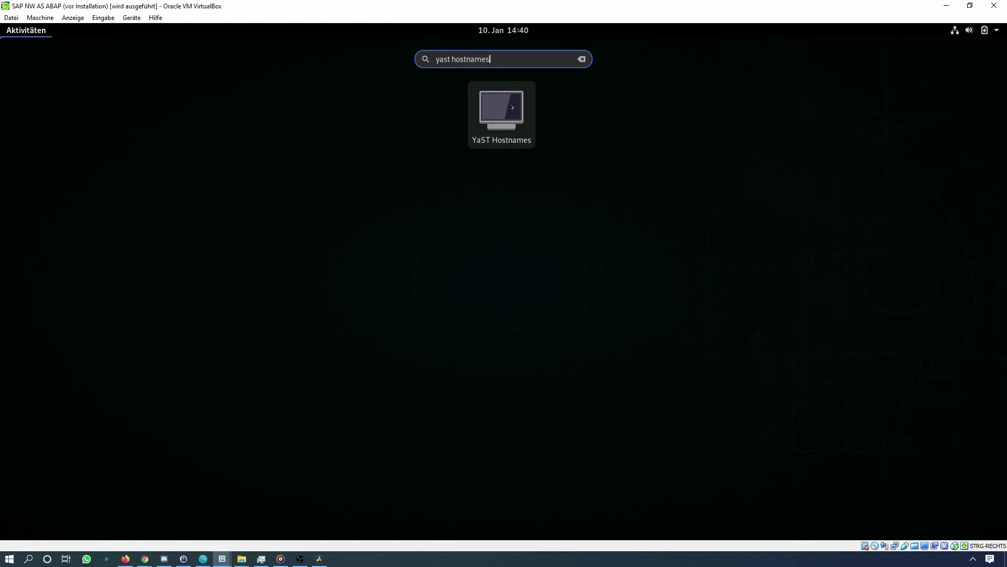
pyautogui.click(525, 120)
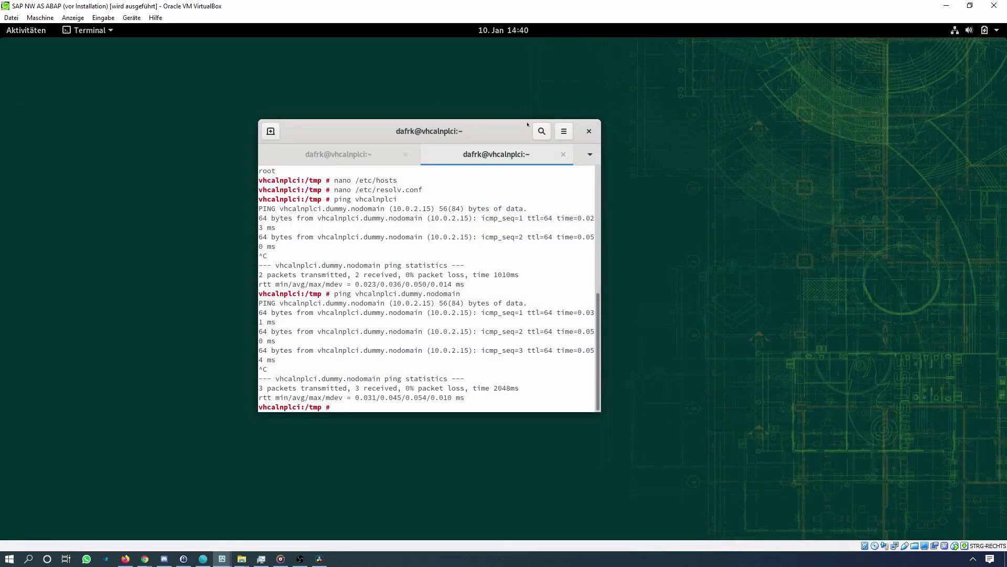
pyautogui.write('****************')
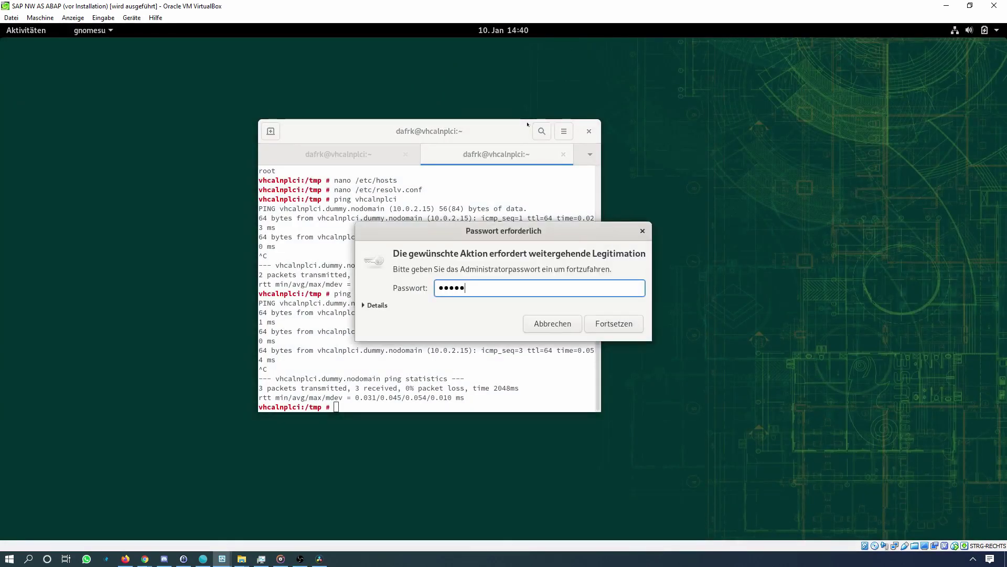
pyautogui.press('Return')
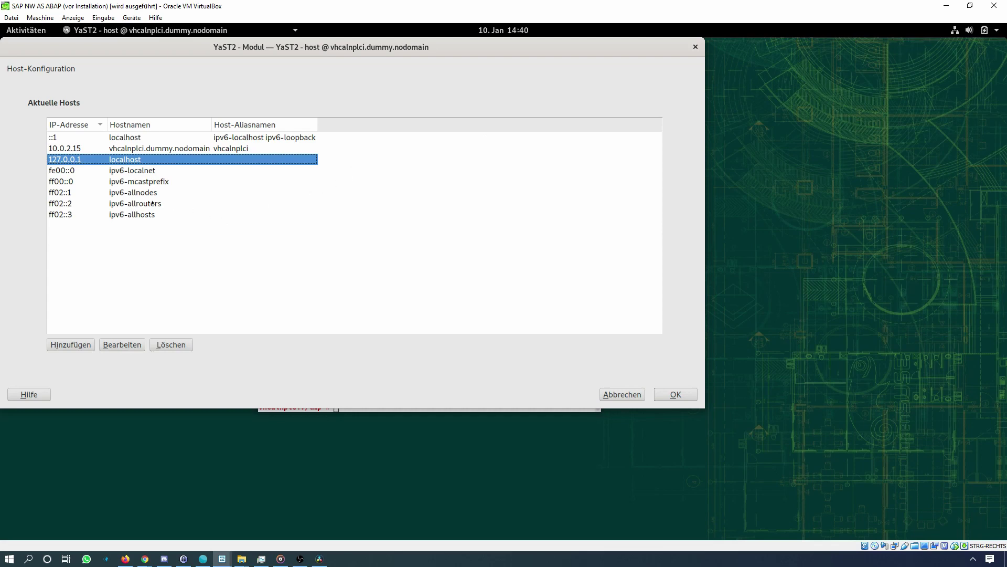
pyautogui.click(93, 150)
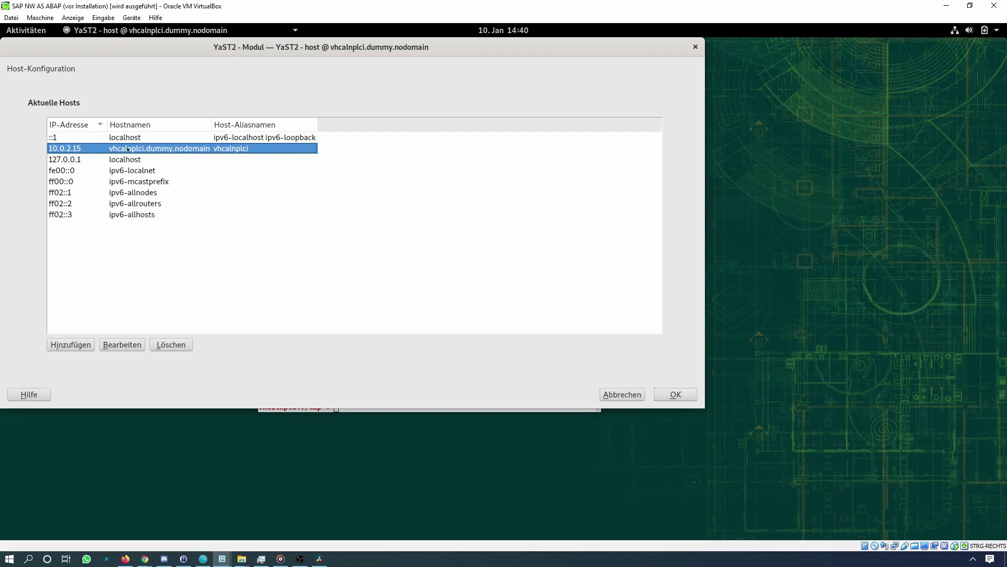
pyautogui.click(670, 399)
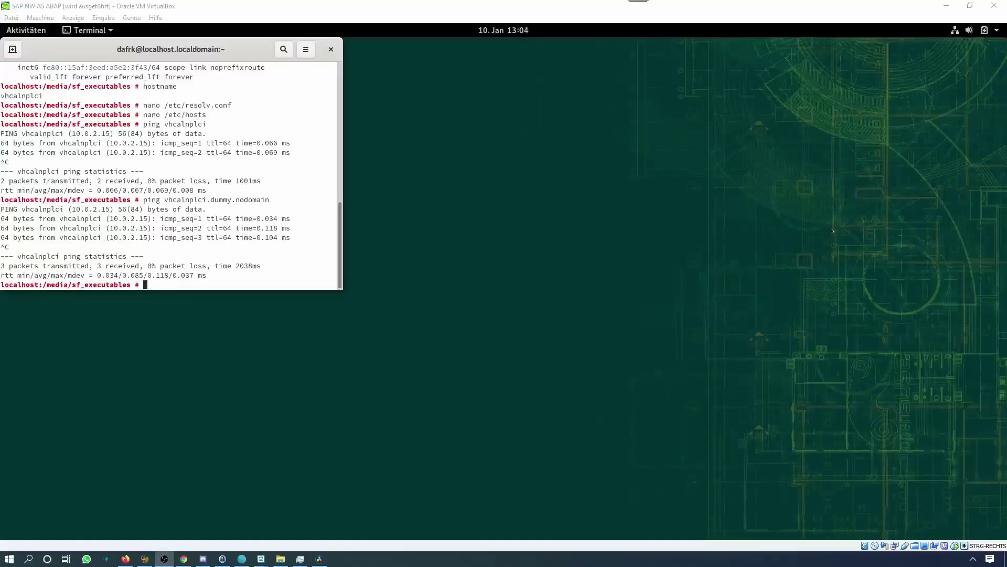
# Install uuidd with zypper, confirming with y, and start typing cd /media/sf_executables/
pyautogui.click(391, 272)
pyautogui.write('zypper in u')
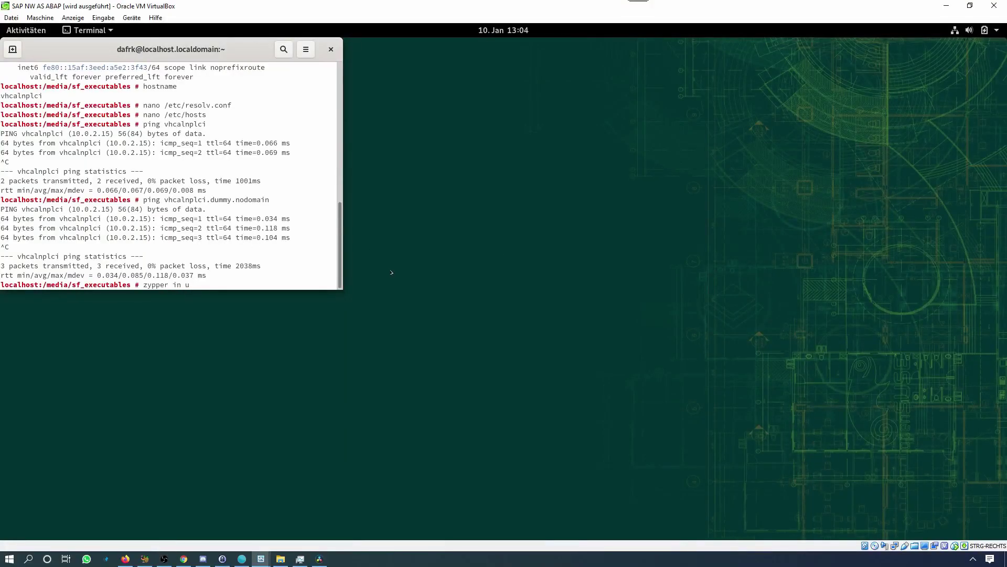
pyautogui.write('uidd')
pyautogui.press('Return')
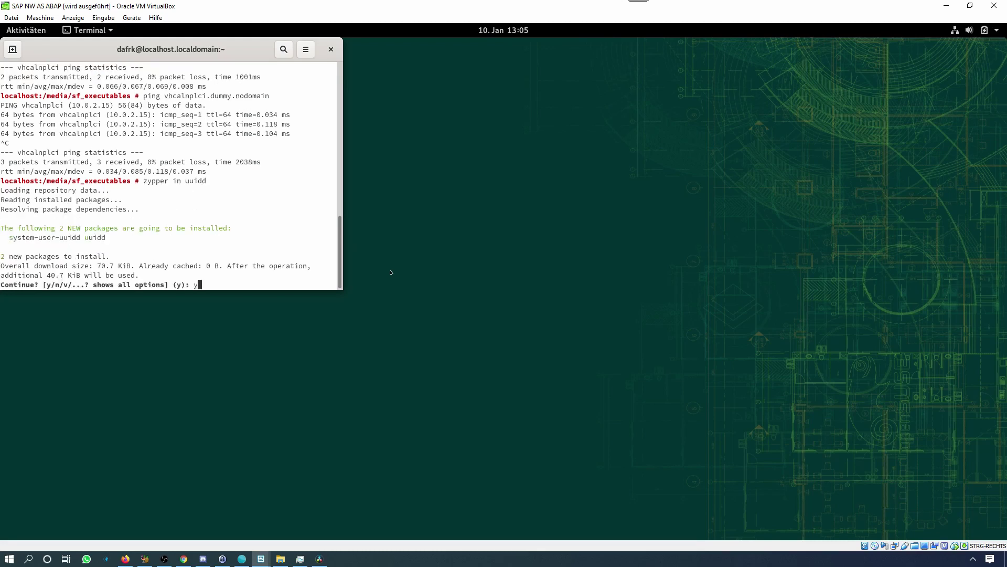
pyautogui.write('y')
pyautogui.press('Return')
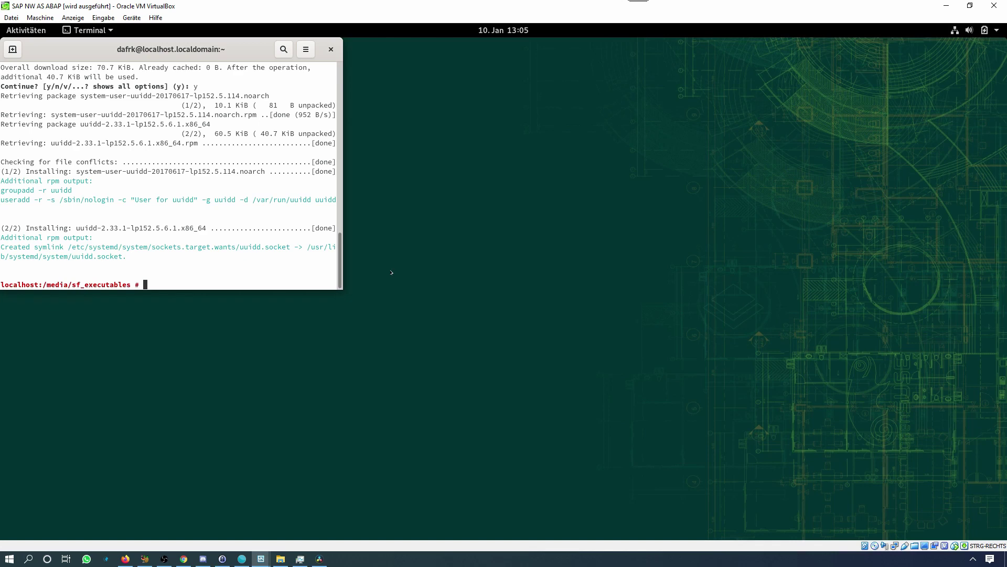
pyautogui.write('cd /media/sf_ex')
pyautogui.press('Tab')
# Change into /media/sf_executables and list its contents
pyautogui.press('BackSpace')
pyautogui.press('BackSpace')
pyautogui.press('BackSpace')
pyautogui.press('Tab')
pyautogui.press('BackSpace')
pyautogui.press('BackSpace')
pyautogui.press('BackSpace')
pyautogui.press('BackSpace')
pyautogui.press('BackSpace')
pyautogui.press('BackSpace')
pyautogui.press('BackSpace')
pyautogui.press('BackSpace')
pyautogui.press('Tab')
pyautogui.press('Return')
pyautogui.write('ls')
pyautogui.press('Return')
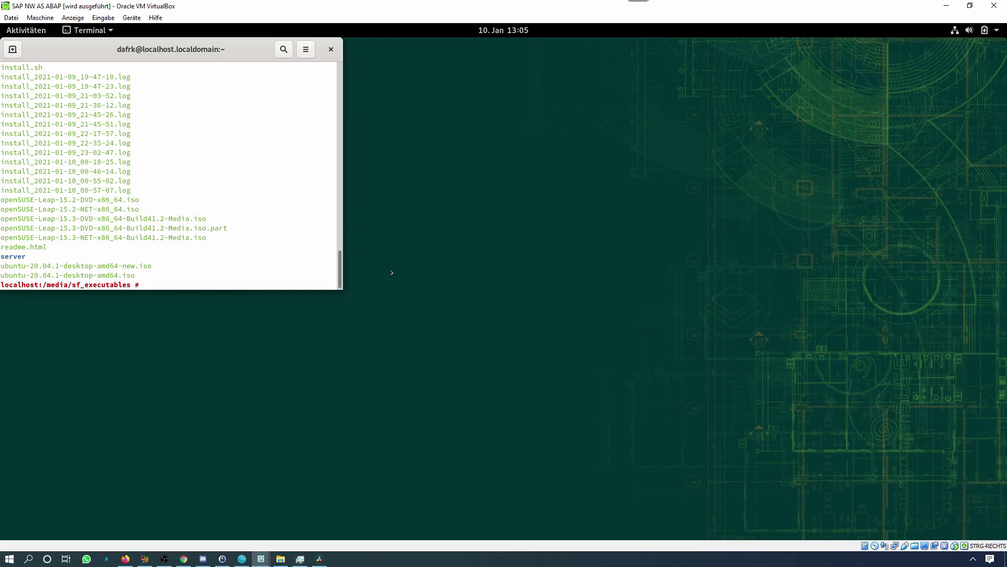
# Make install.sh executable with chmod +x
pyautogui.write('chmod +x insta.')
pyautogui.press('BackSpace')
pyautogui.write('ll.')
pyautogui.press('Tab')
pyautogui.press('Return')
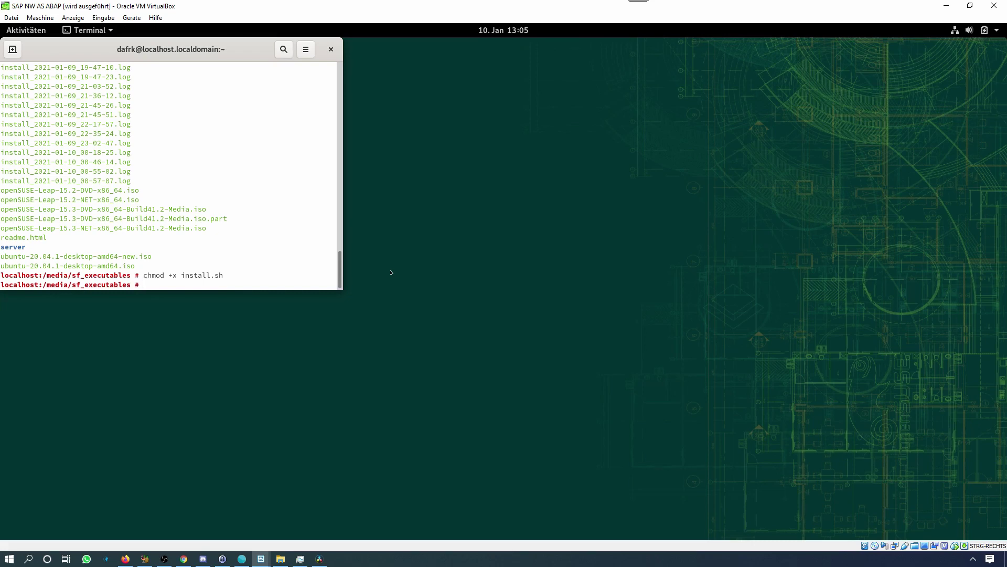
# Shut the guest down with shutdown -h now
pyautogui.write('shutdown -h now')
pyautogui.click(984, 31)
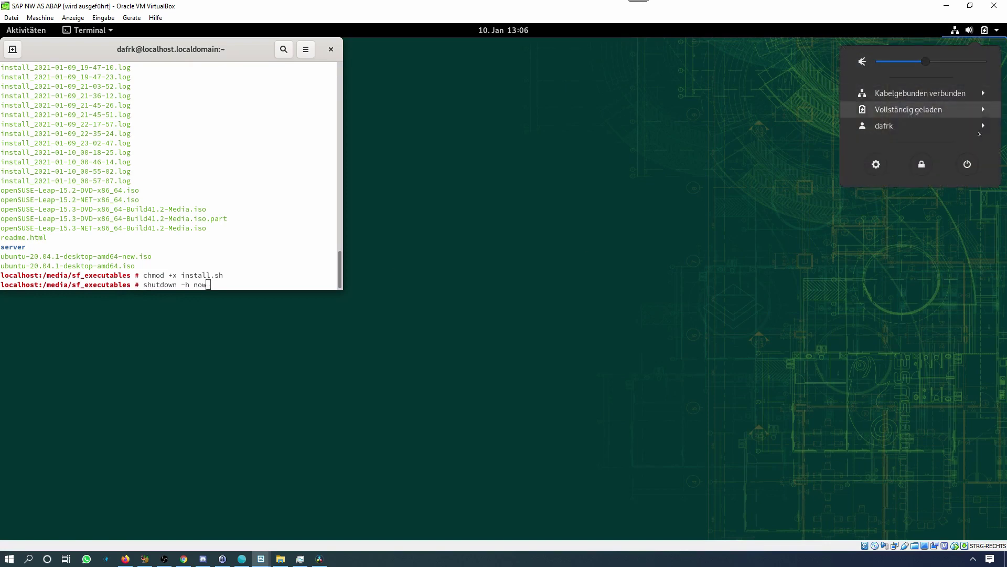
pyautogui.click(307, 235)
pyautogui.press('Return')
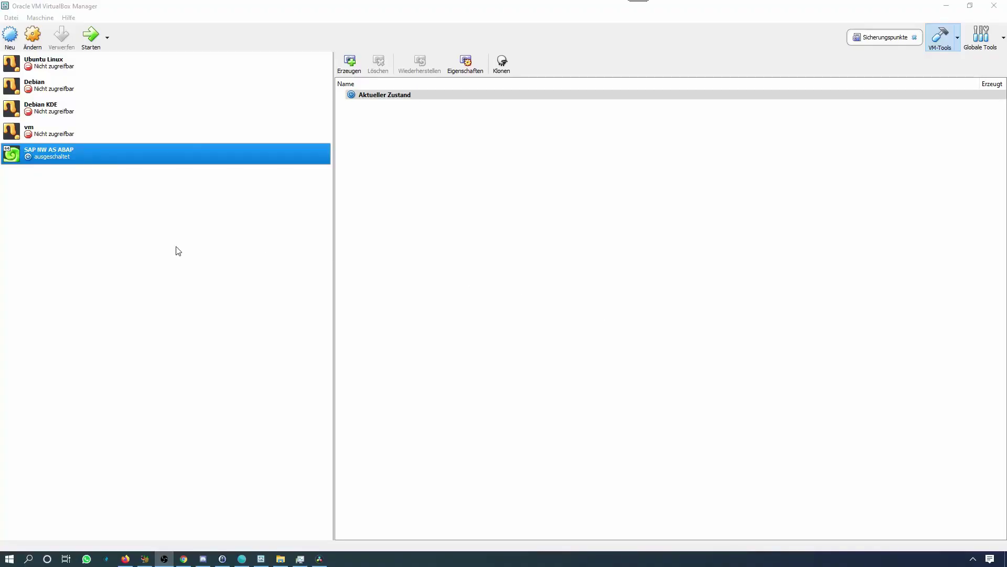
pyautogui.click(94, 199)
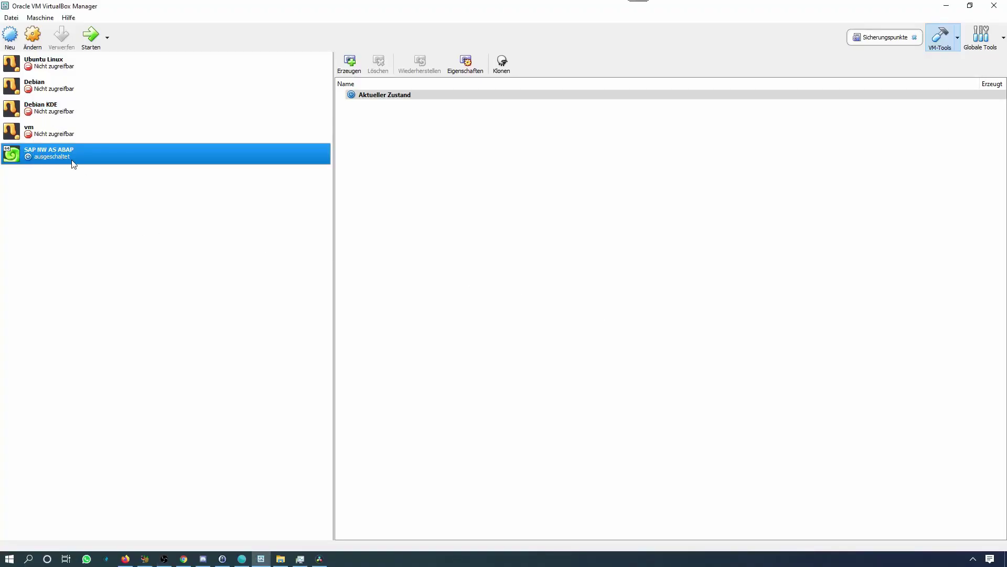
# Set the SAP NW AS ABAP snapshot folder under Allgemein > Erweitert to F:\VMs\Snapshots and save
pyautogui.click(44, 50)
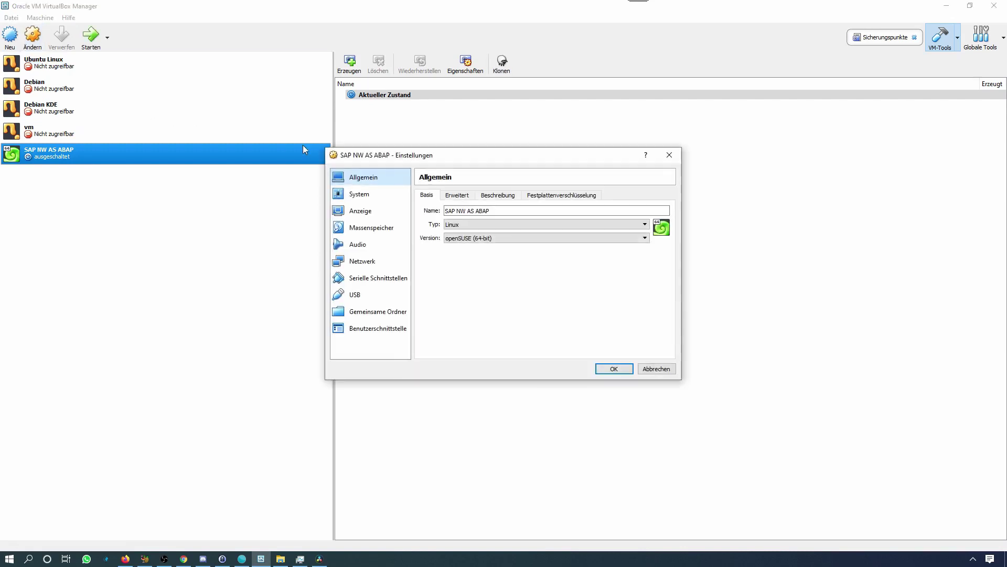
pyautogui.click(447, 197)
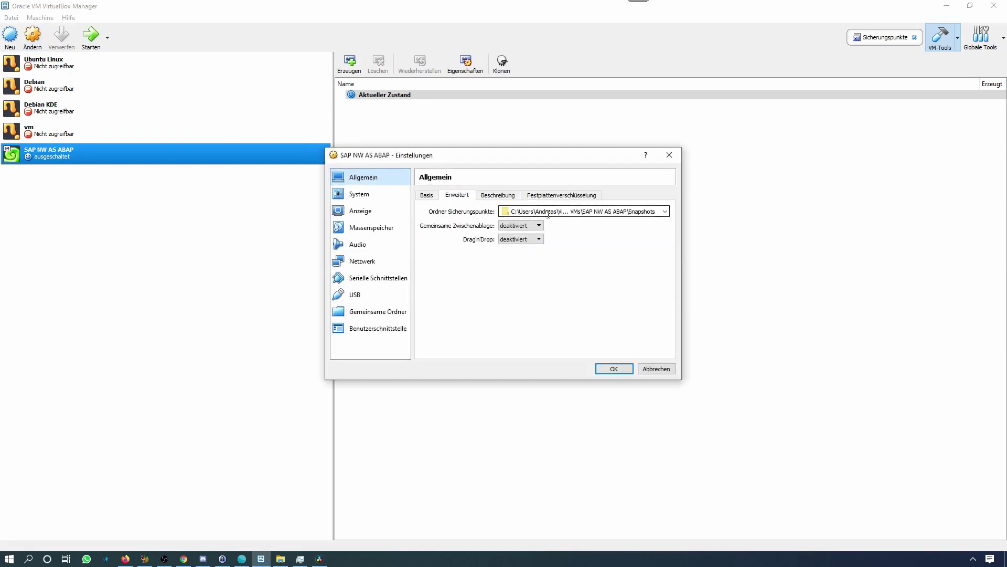
pyautogui.click(629, 211)
pyautogui.moveTo(629, 211)
pyautogui.mouseDown()
pyautogui.moveTo(501, 211)
pyautogui.moveTo(631, 212)
pyautogui.mouseUp()
pyautogui.hotkey('ctrl', 'a')
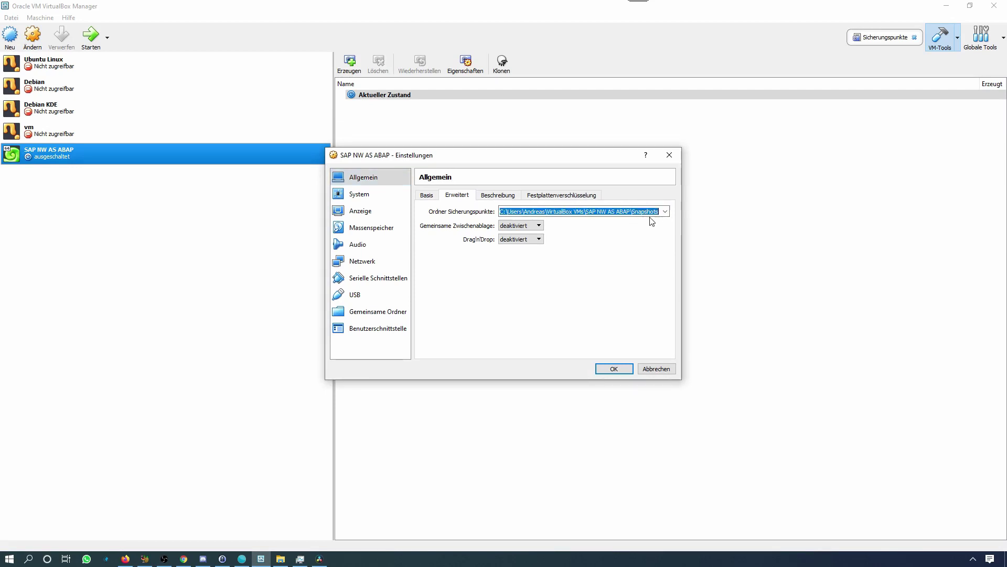
pyautogui.write('F:\\VMs\\Snapshots')
pyautogui.hotkey('ctrl', 'a')
pyautogui.click(557, 211)
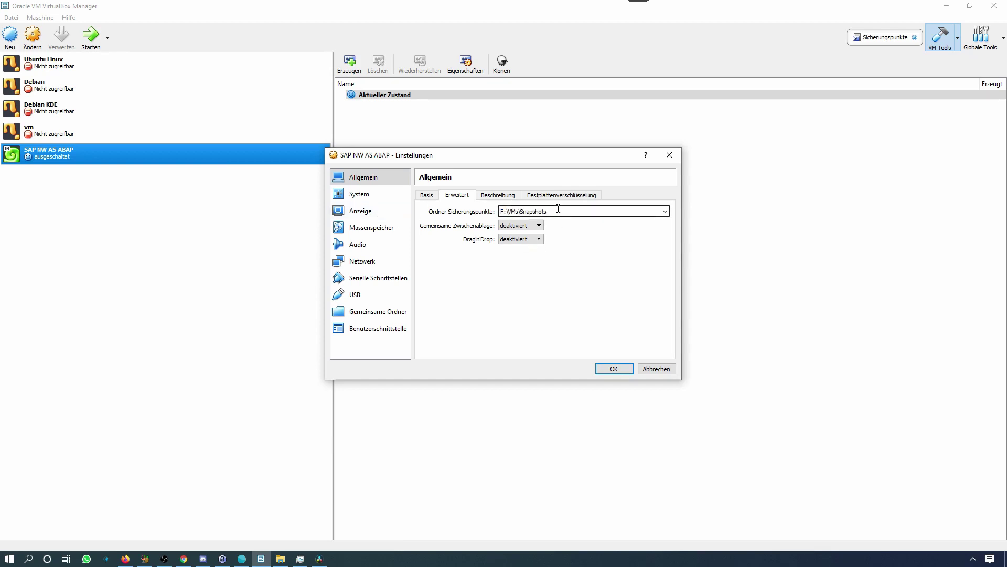
pyautogui.hotkey('ctrl', 'a')
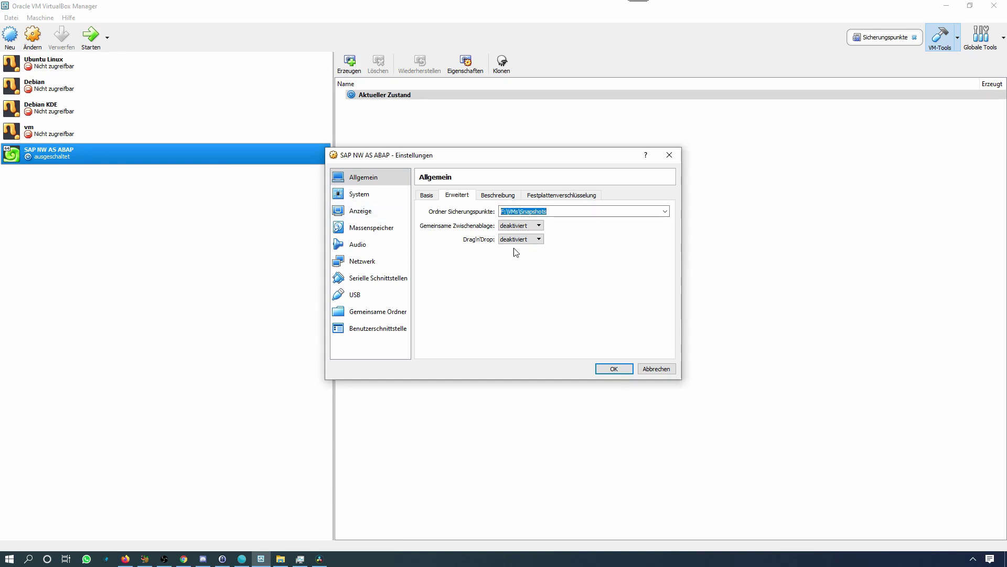
pyautogui.click(615, 369)
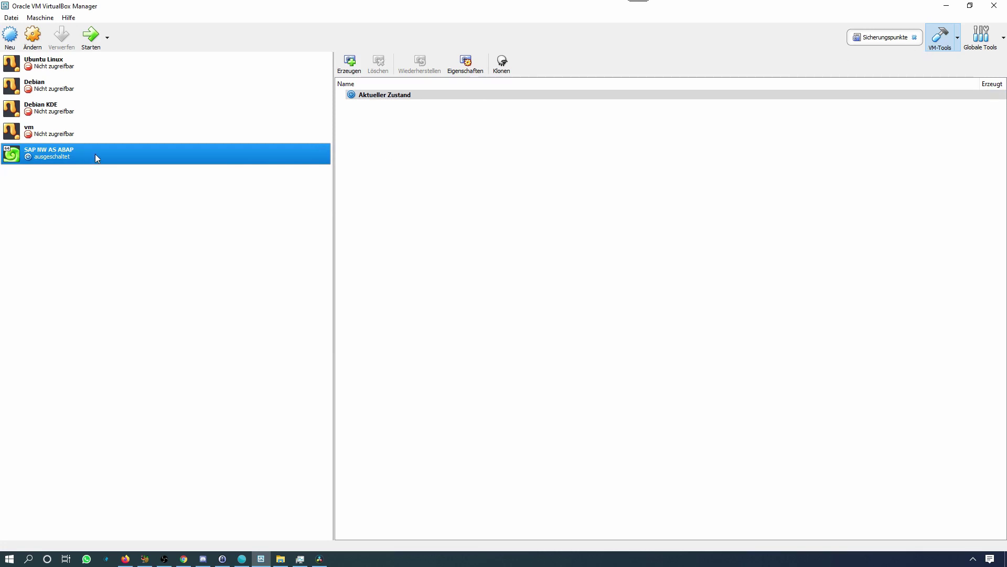
pyautogui.click(958, 39)
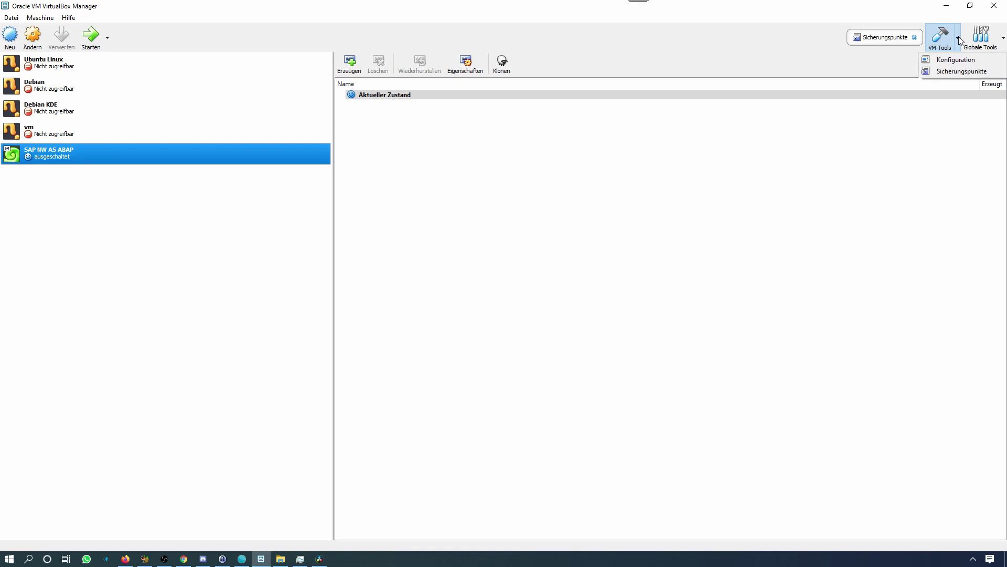
pyautogui.click(943, 75)
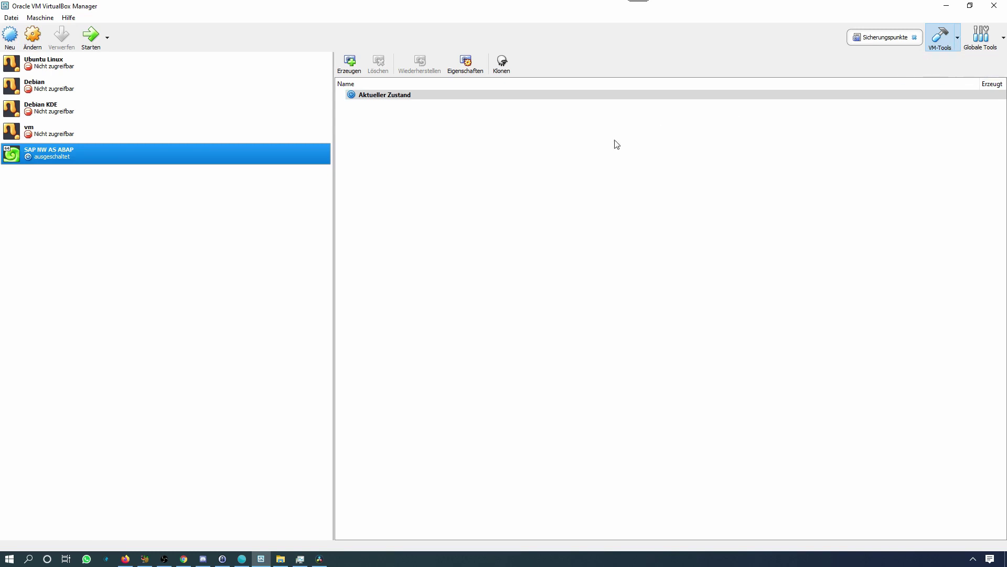
pyautogui.click(455, 158)
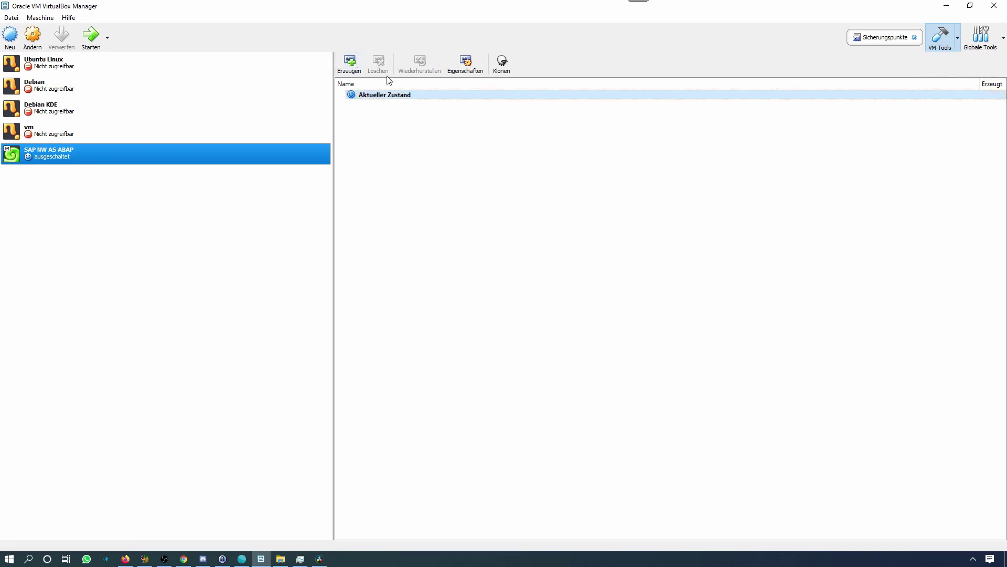
pyautogui.click(351, 70)
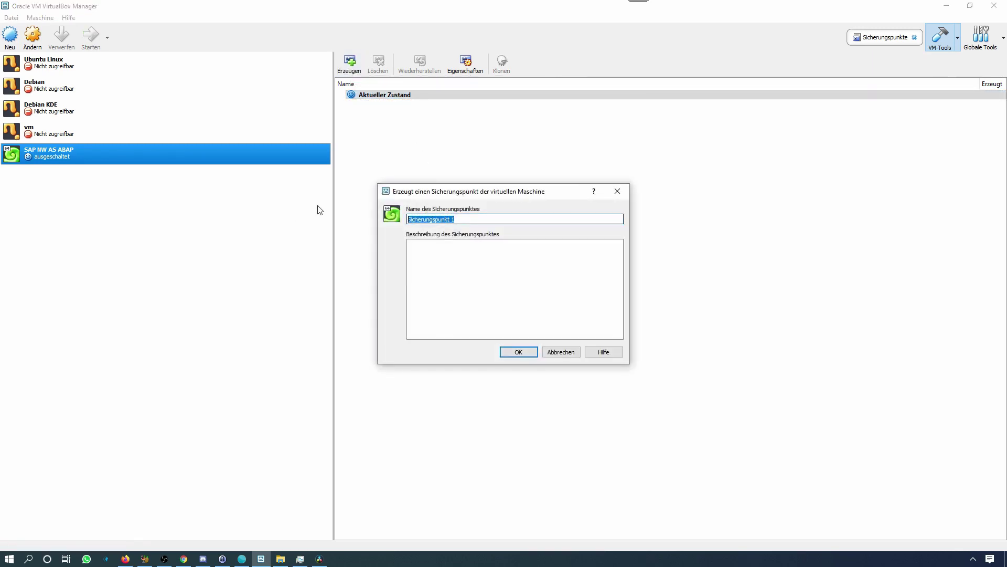
pyautogui.write('vor Installation')
pyautogui.press('Return')
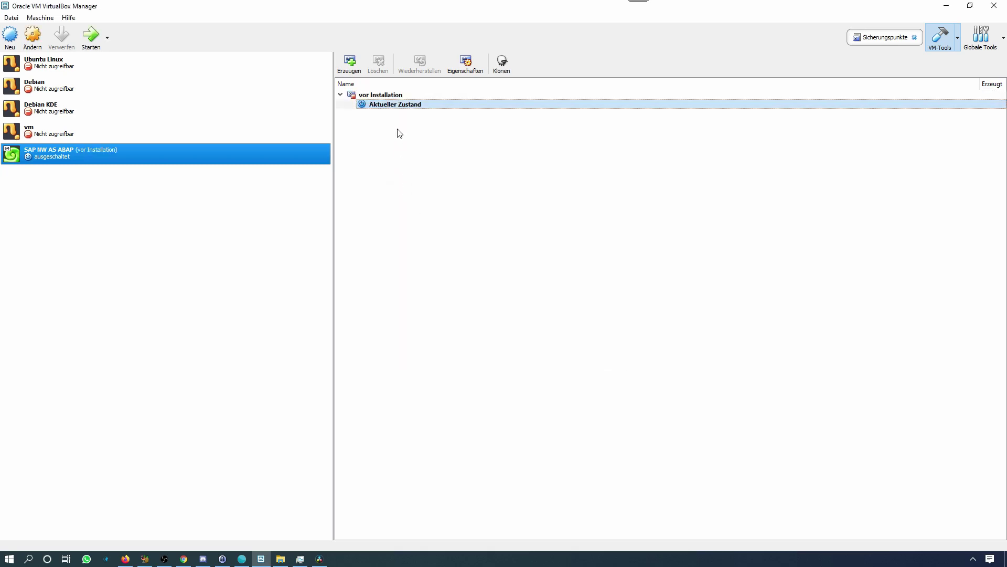
pyautogui.click(376, 96)
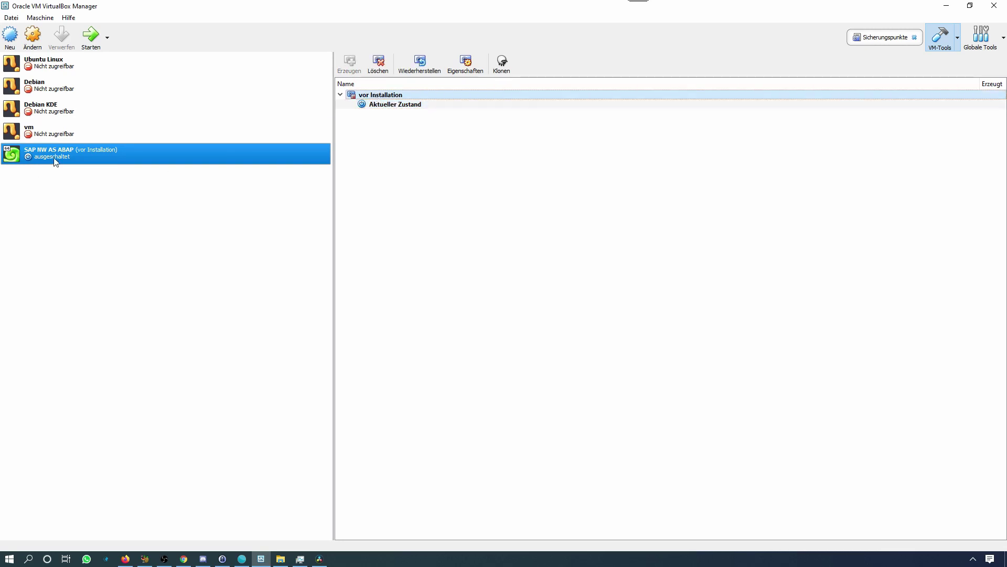
pyautogui.click(957, 42)
pyautogui.click(944, 71)
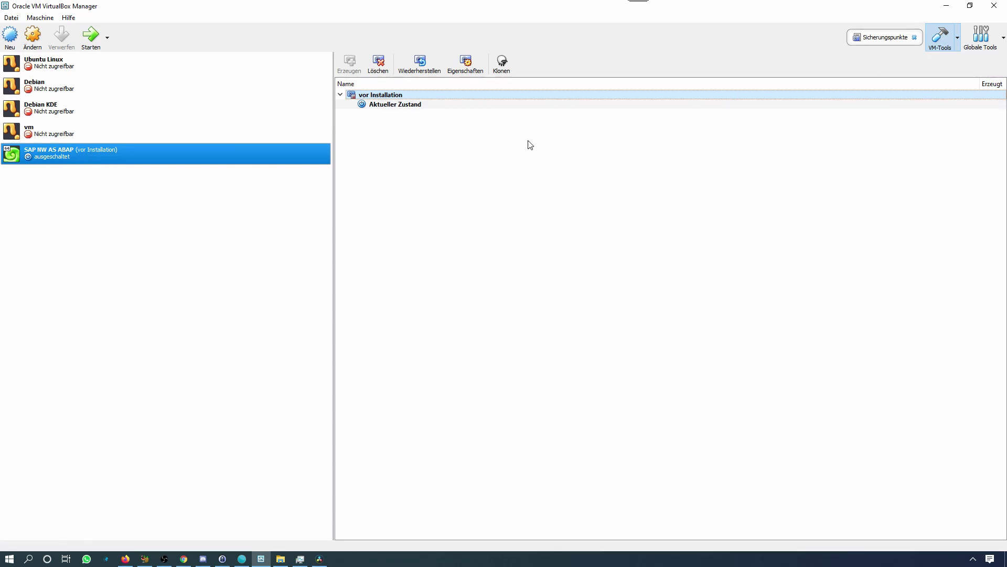
pyautogui.click(369, 99)
pyautogui.click(433, 96)
pyautogui.click(421, 145)
pyautogui.click(441, 106)
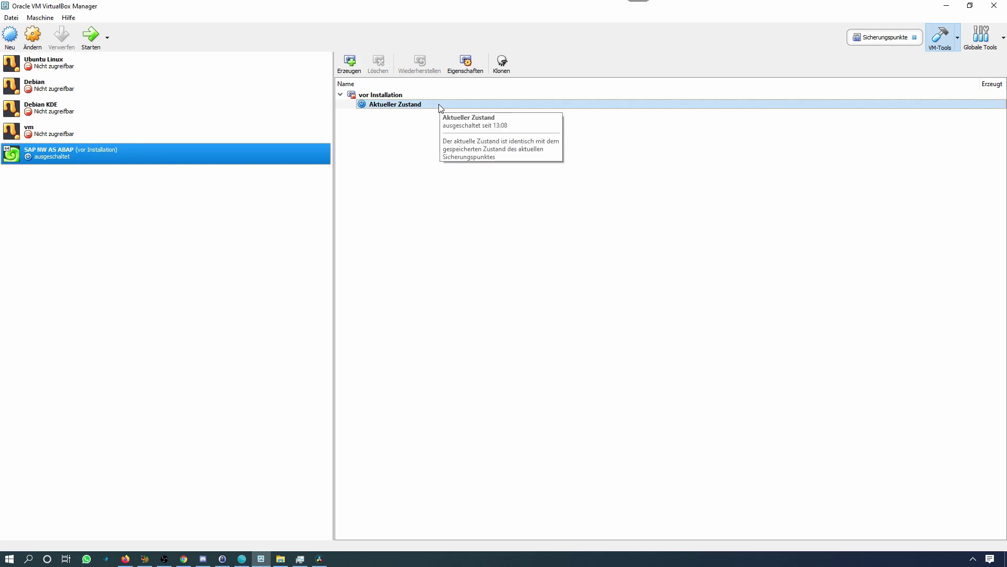
pyautogui.click(387, 96)
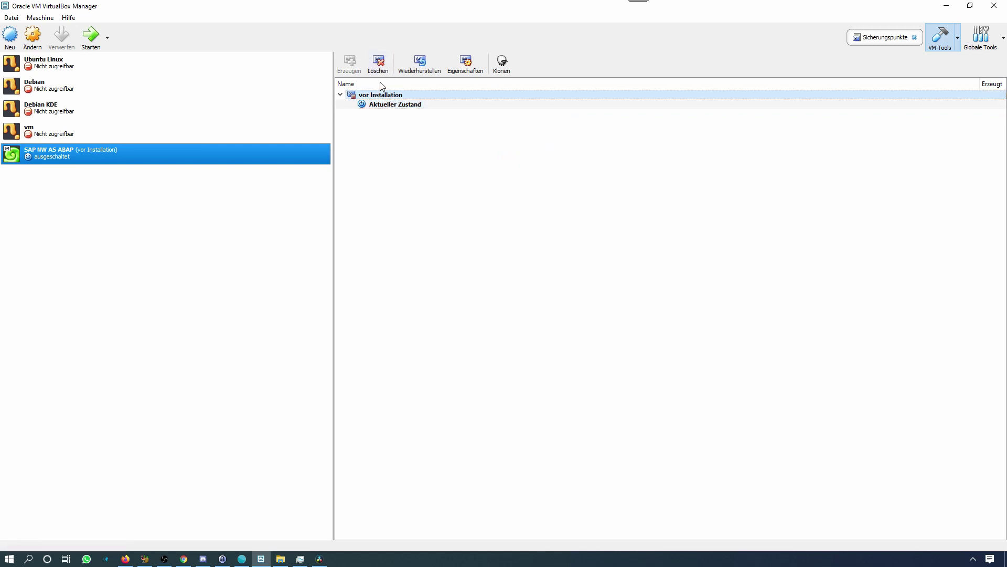
pyautogui.click(411, 95)
pyautogui.click(400, 104)
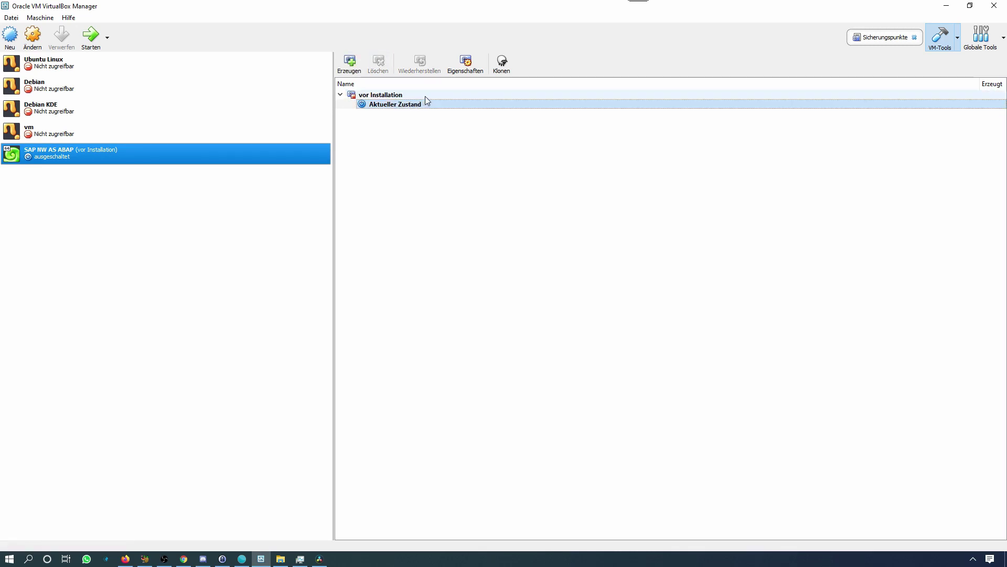
pyautogui.click(425, 97)
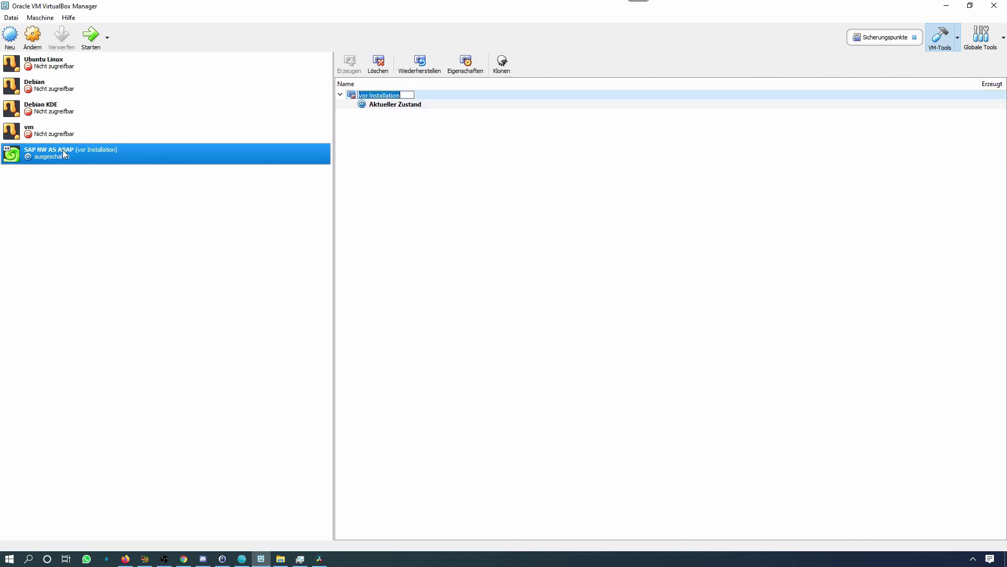
pyautogui.click(40, 18)
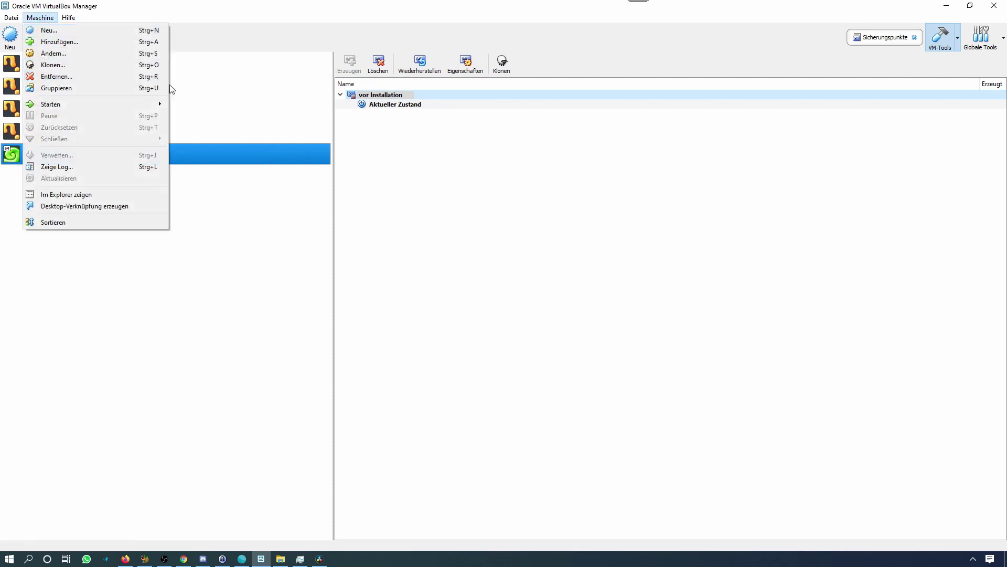
pyautogui.click(385, 214)
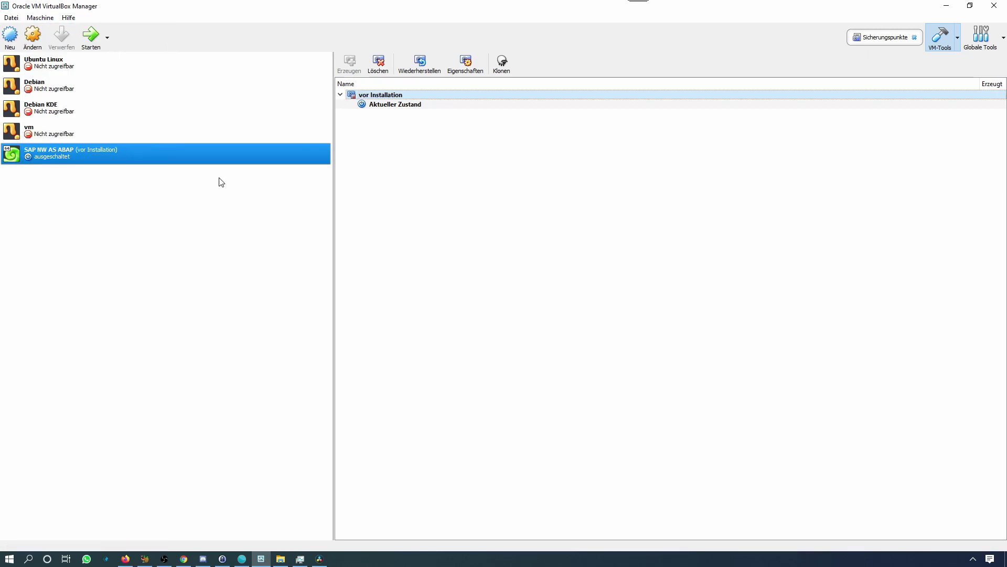
pyautogui.click(435, 94)
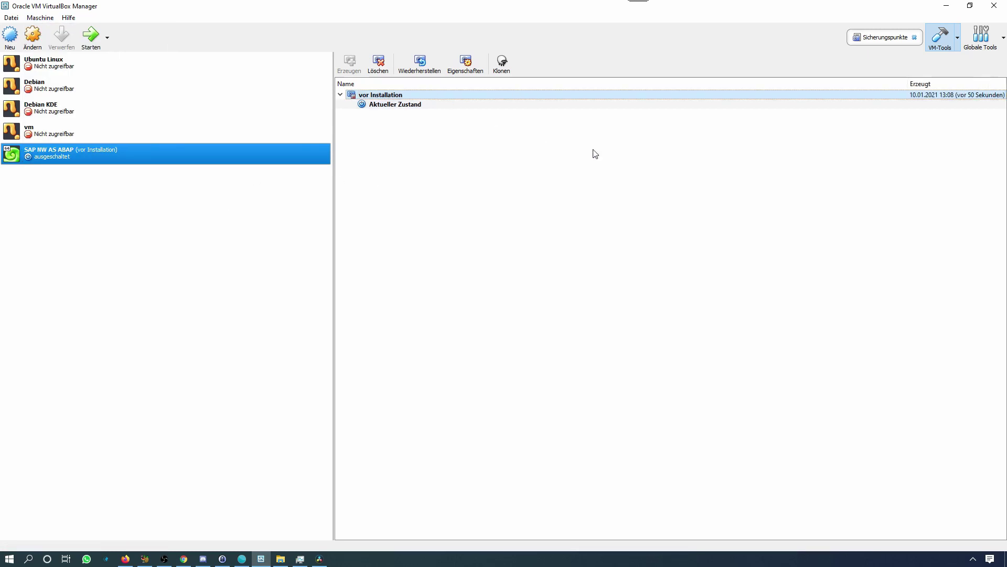
pyautogui.click(254, 149)
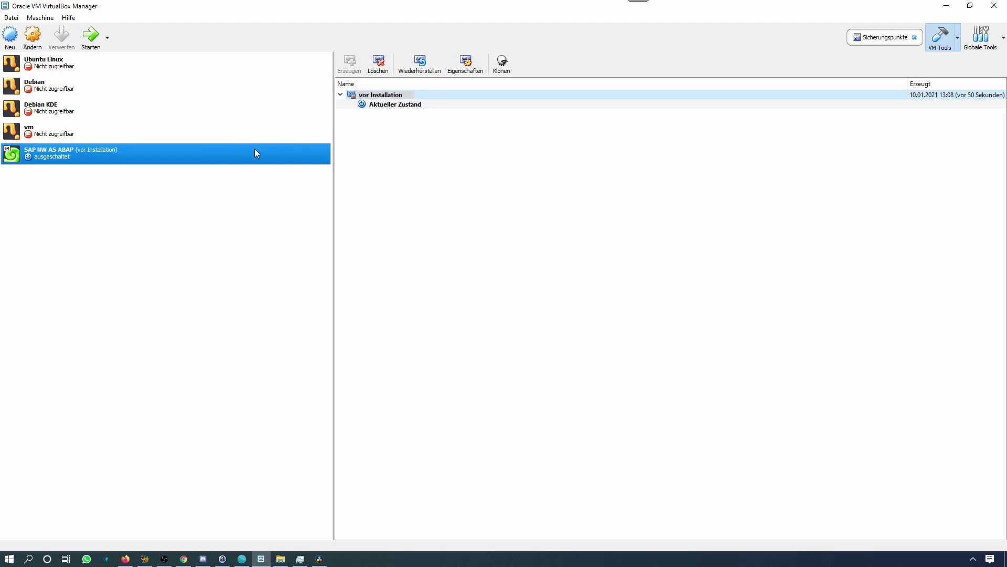
# Boot the SAP NW AS ABAP machine and open a Terminal as root with sudo -i
pyautogui.click(91, 46)
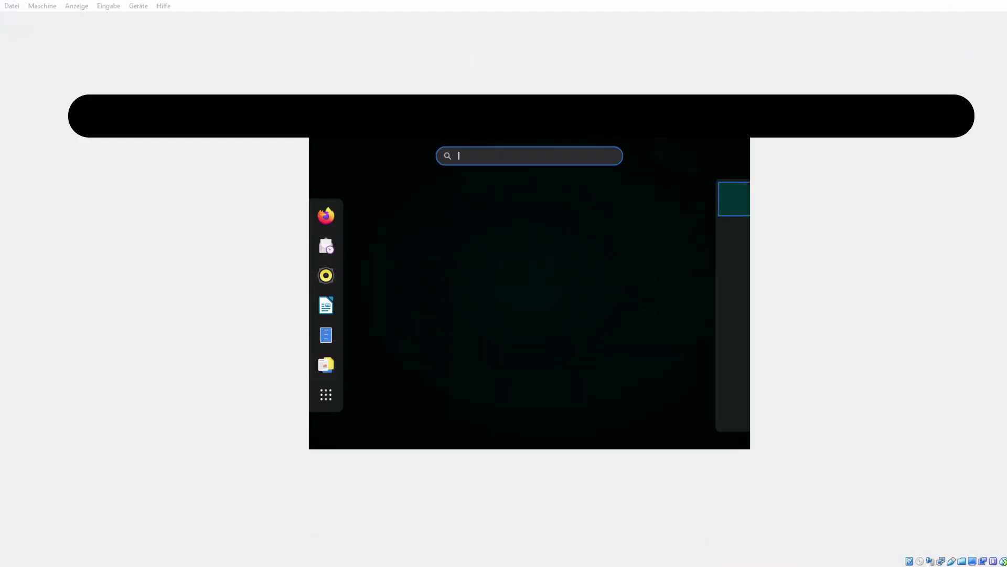
pyautogui.press('super')
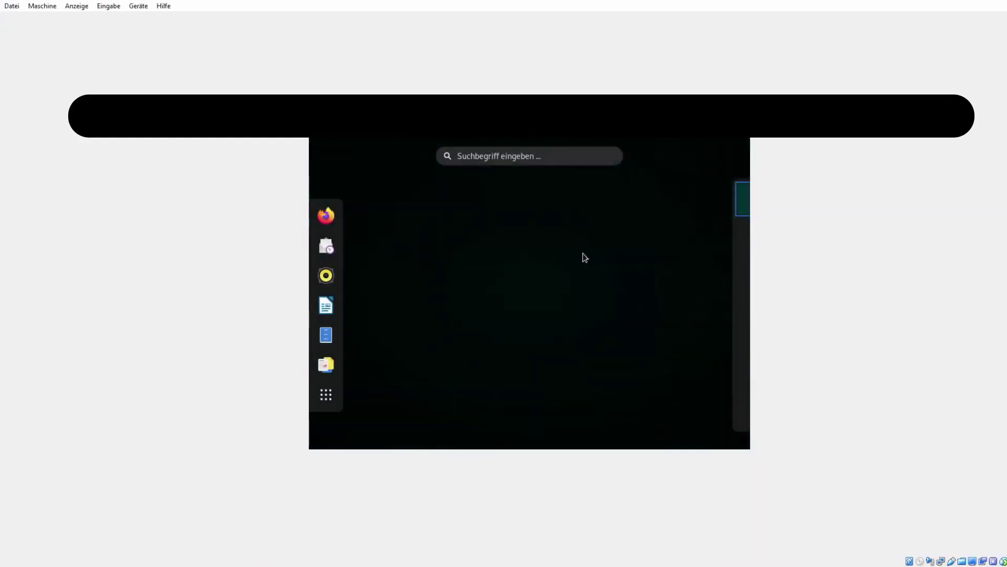
pyautogui.write('terminal')
pyautogui.press('Return')
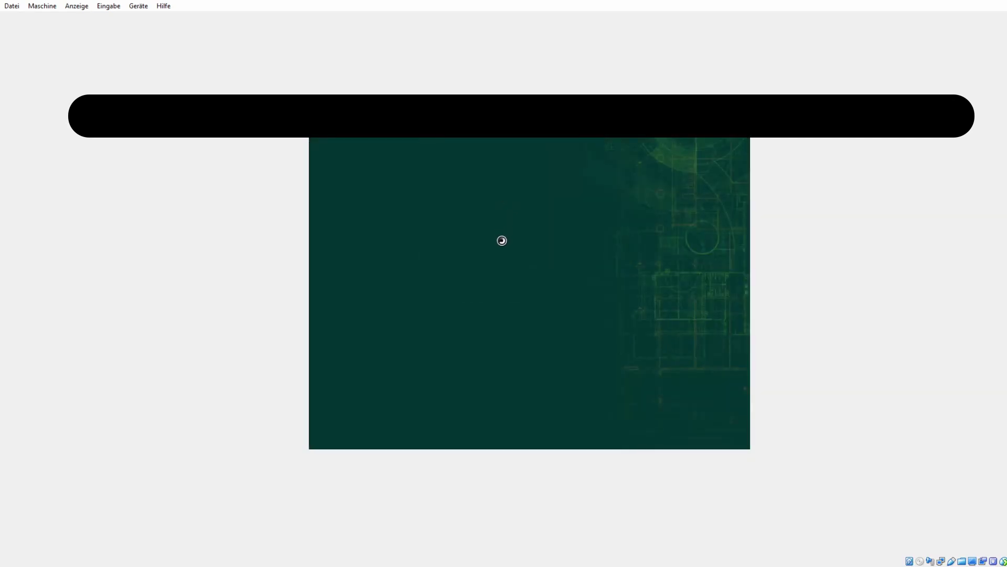
pyautogui.write('sudo -i')
pyautogui.press('Return')
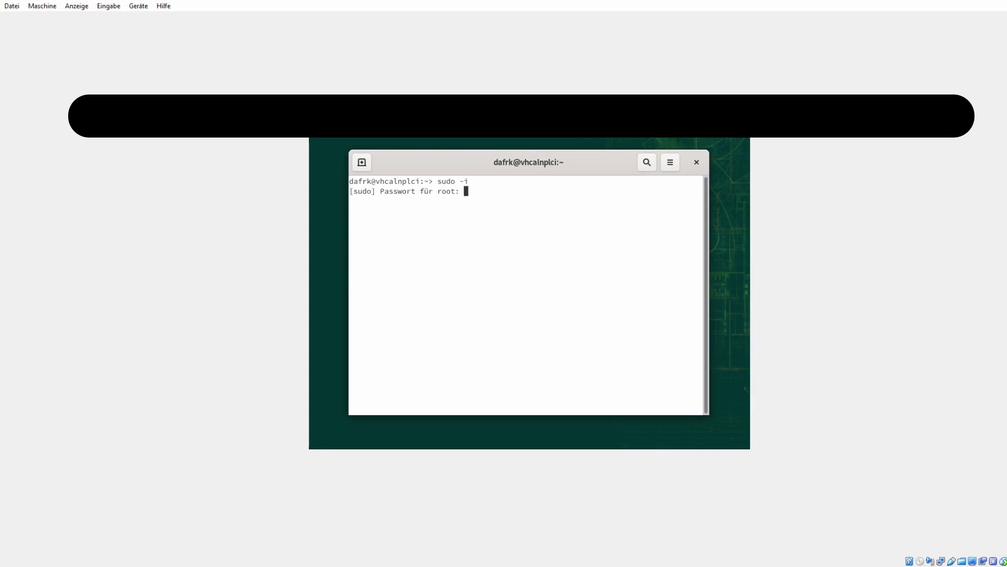
pyautogui.press('Return')
# Change into /media/sf_executables, list it, and run ./install.sh
pyautogui.write('cd /media/sf_exe')
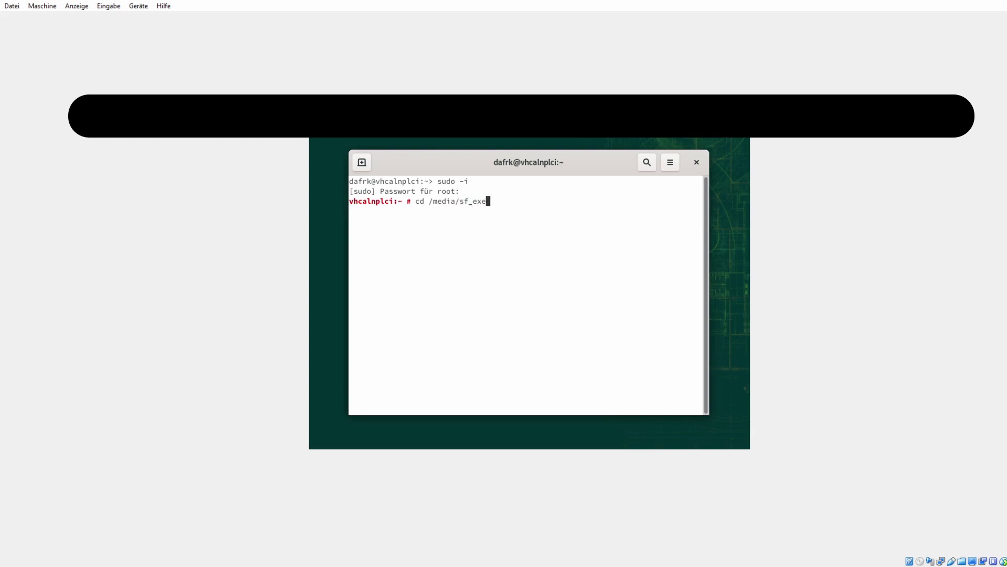
pyautogui.press('Tab')
pyautogui.press('Return')
pyautogui.write('ls')
pyautogui.press('Return')
pyautogui.write('./install.sh')
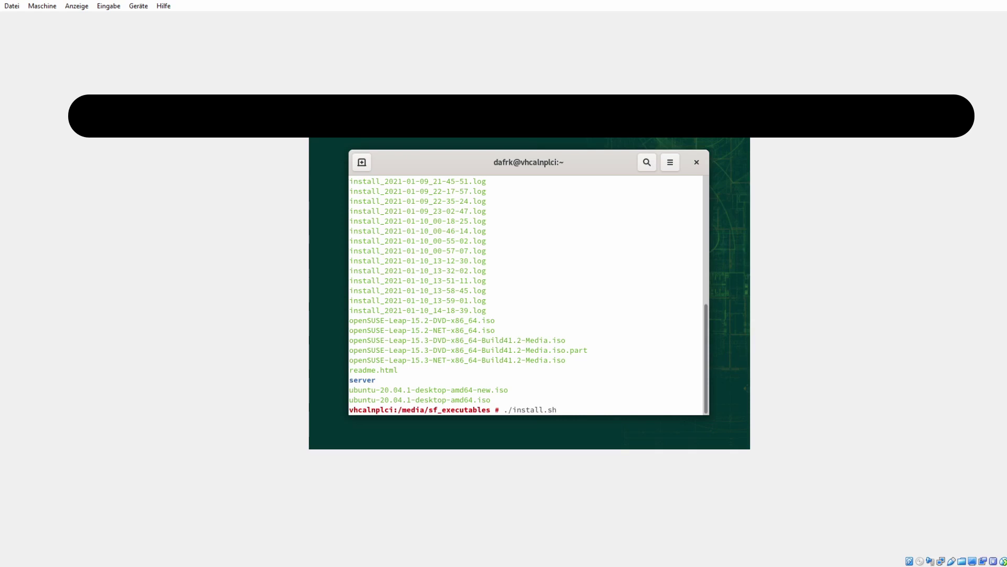
pyautogui.press('Return')
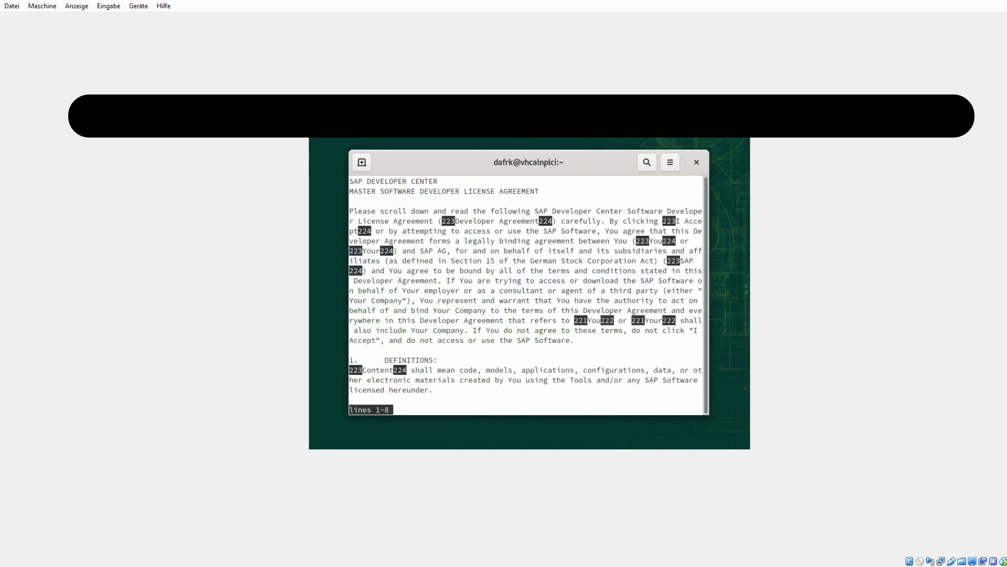
# Page through the SAP developer license and accept it by typing yes
pyautogui.press('space')
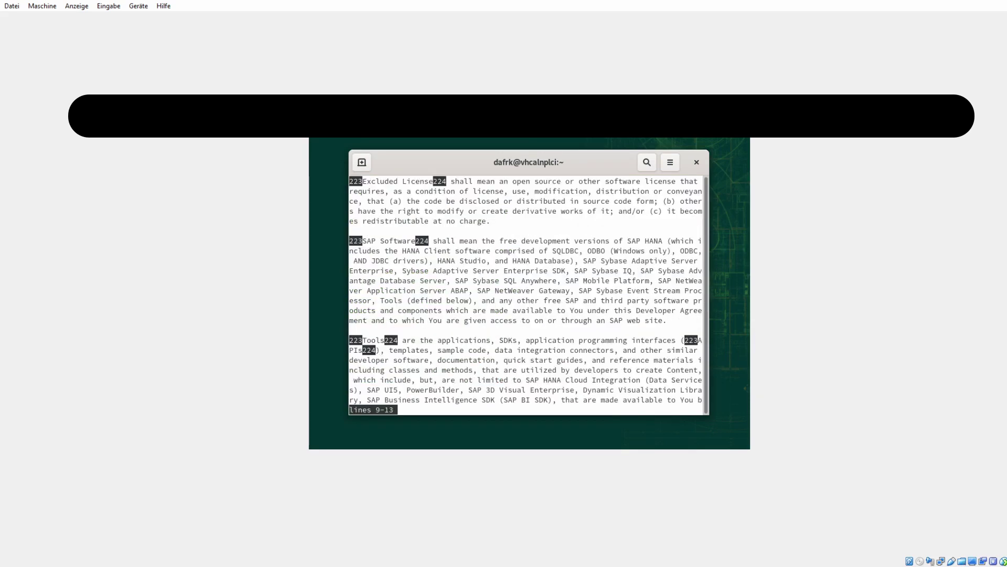
pyautogui.press('space')
pyautogui.press('space')
pyautogui.press('space')
pyautogui.press('space')
pyautogui.press('space')
pyautogui.press('space')
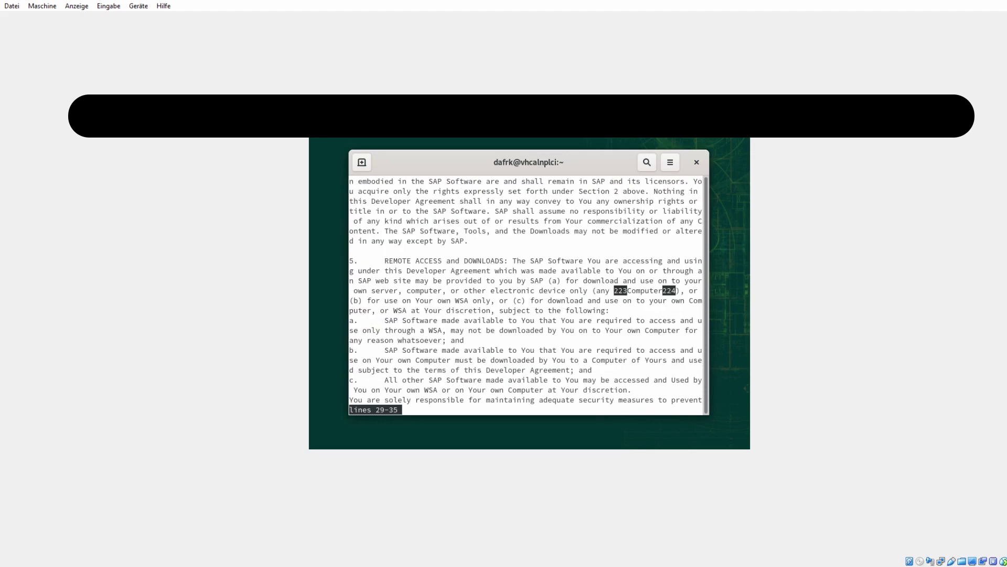
pyautogui.press('space')
pyautogui.press('space')
pyautogui.press('space')
pyautogui.press('space')
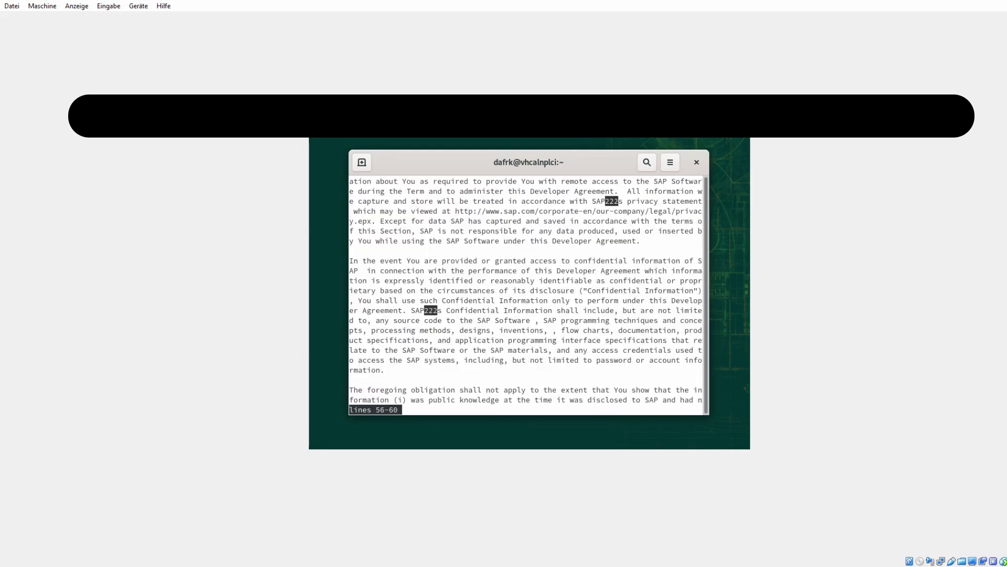
pyautogui.press('space')
pyautogui.press('space')
pyautogui.press('space')
pyautogui.press('space')
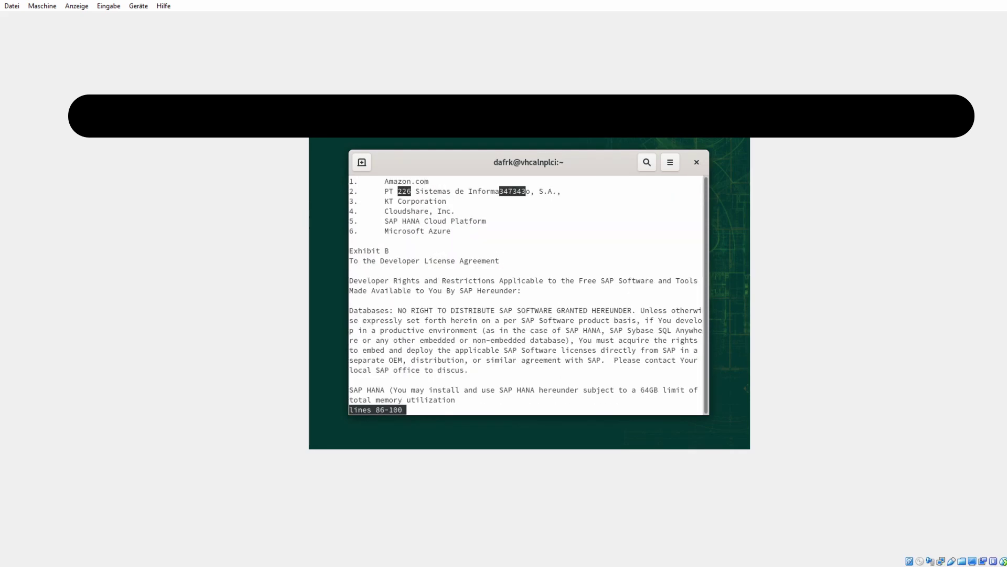
pyautogui.press('space')
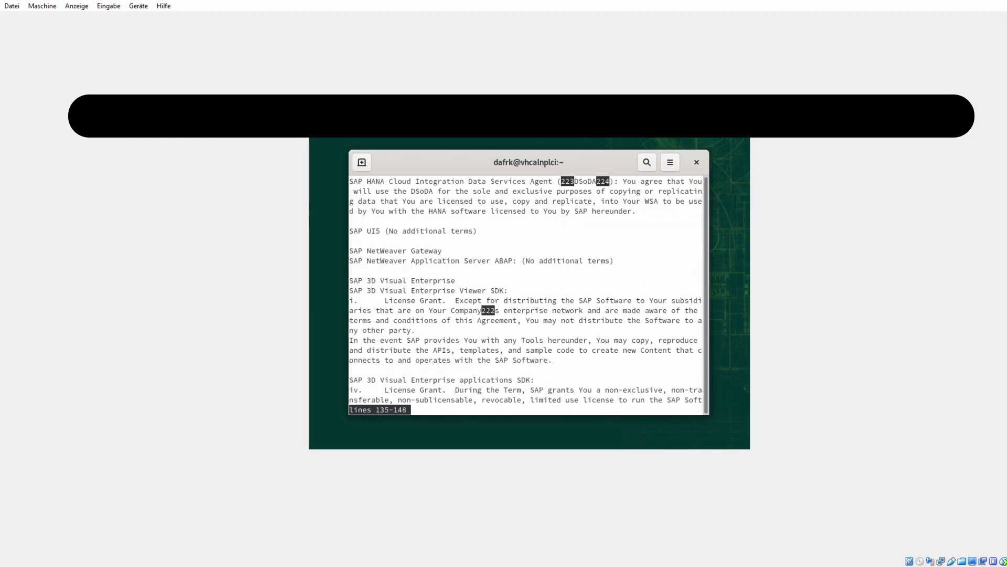
pyautogui.press('q')
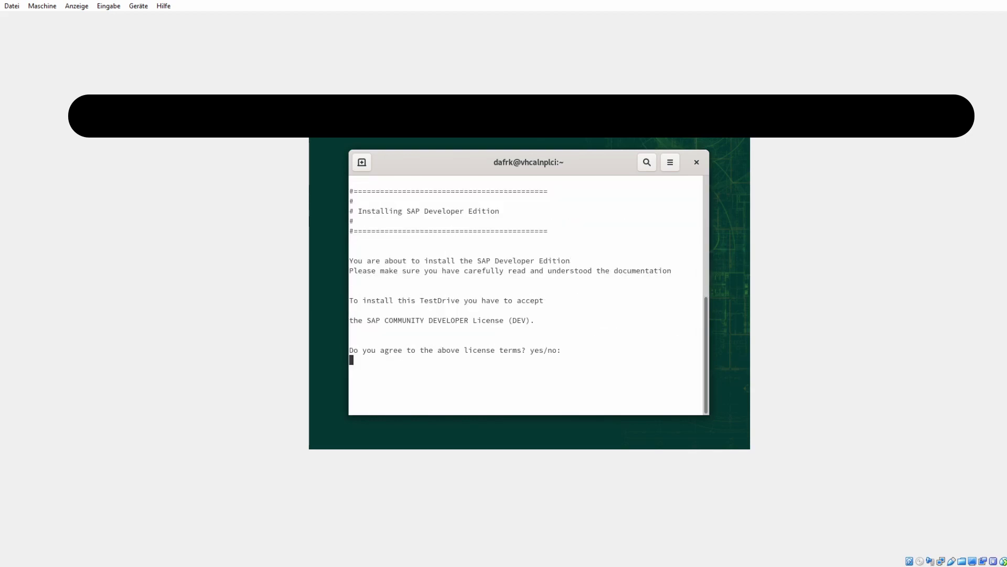
pyautogui.write('yes')
pyautogui.press('Return')
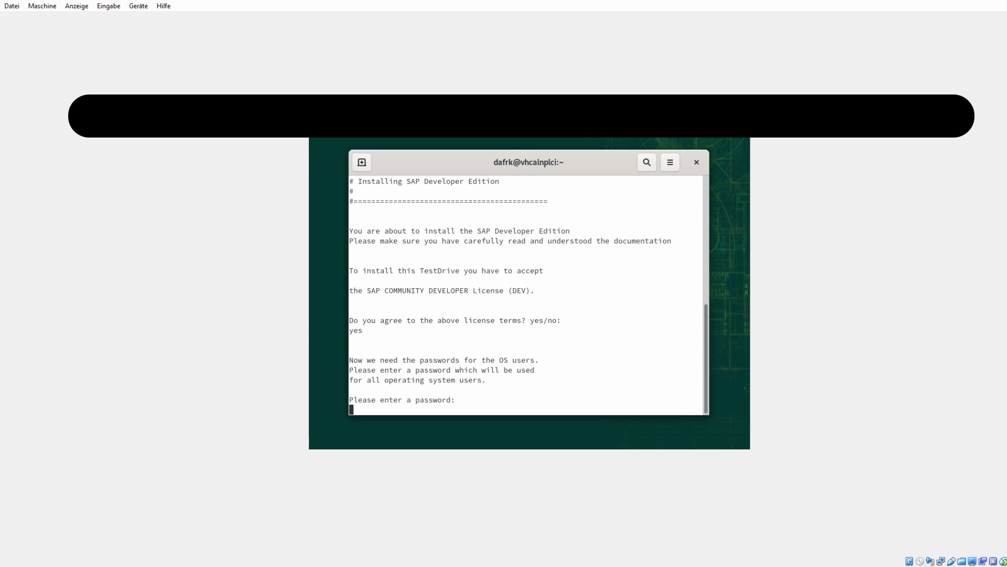
# Open a second terminal tab and become root with sudo -i
pyautogui.click(362, 162)
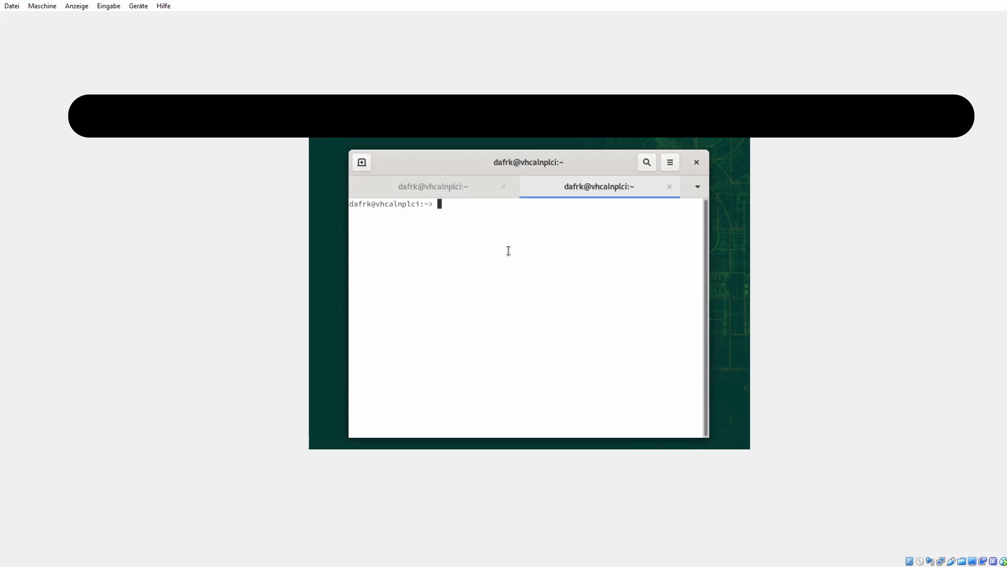
pyautogui.write('w')
pyautogui.write('wat')
pyautogui.write('ch "df')
pyautogui.write(' -h"')
pyautogui.hotkey('ctrl', 'u')
pyautogui.write('sudo -i')
pyautogui.press('Return')
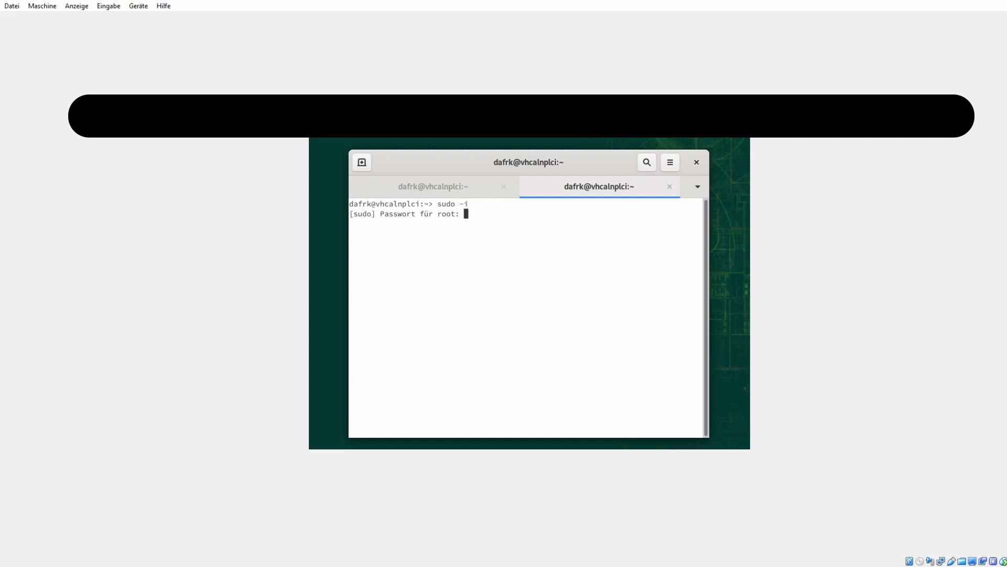
pyautogui.press('Return')
# Run watch "df -h" to monitor disk usage, highlight the root filesystem rows, then close the window
pyautogui.write('df')
pyautogui.hotkey('ctrl', 'u')
pyautogui.write('watch "df -h"')
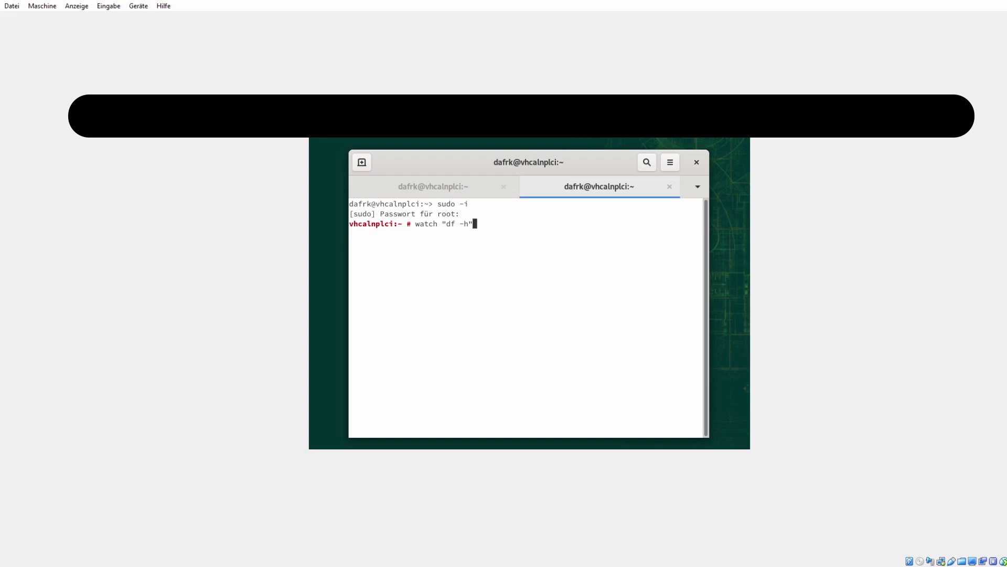
pyautogui.press('Return')
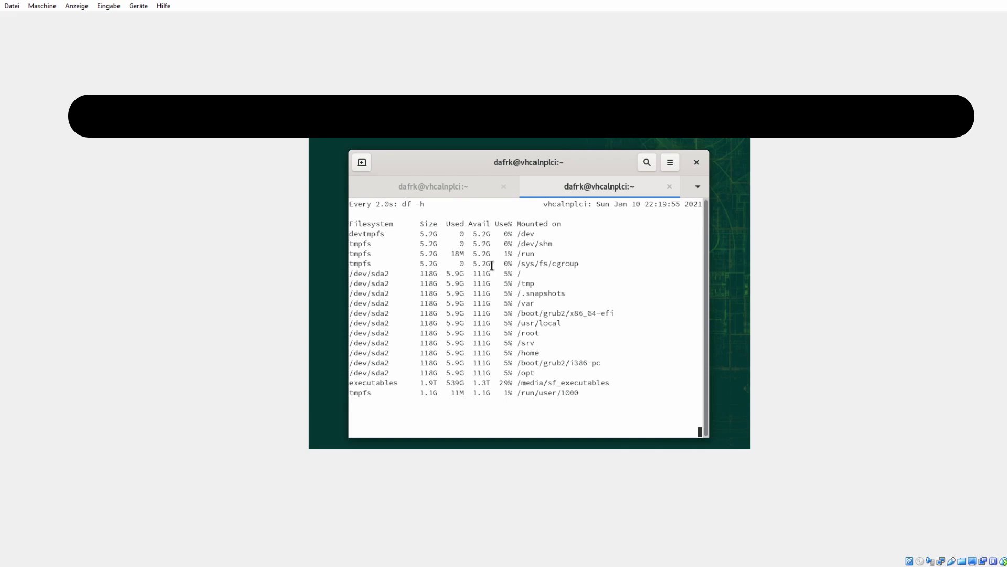
pyautogui.moveTo(419, 274); pyautogui.dragTo(508, 274)
pyautogui.moveTo(439, 271); pyautogui.dragTo(551, 286)
pyautogui.click(551, 286)
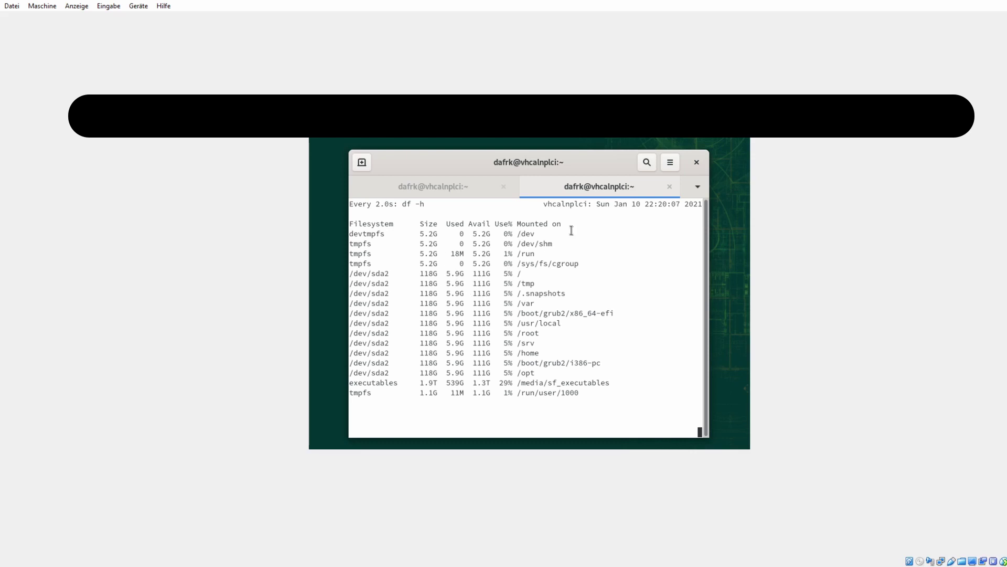
pyautogui.hotkey('alt', 'F4')
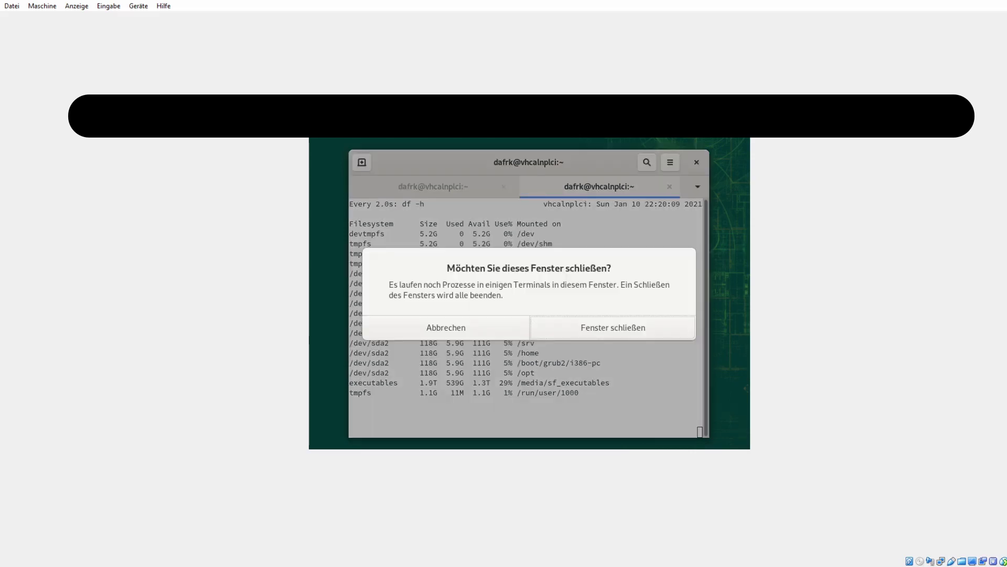
pyautogui.click(572, 325)
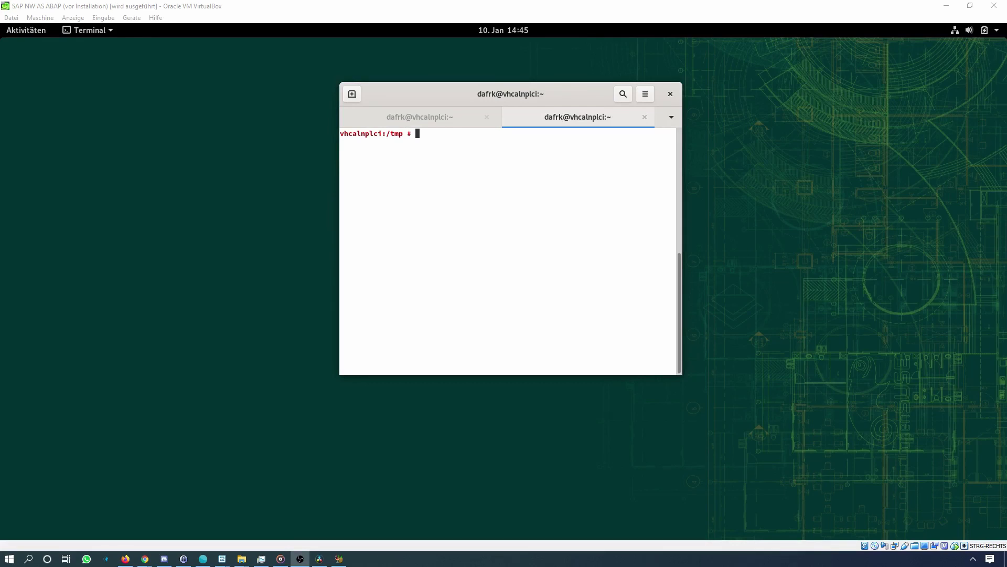
pyautogui.click(661, 219)
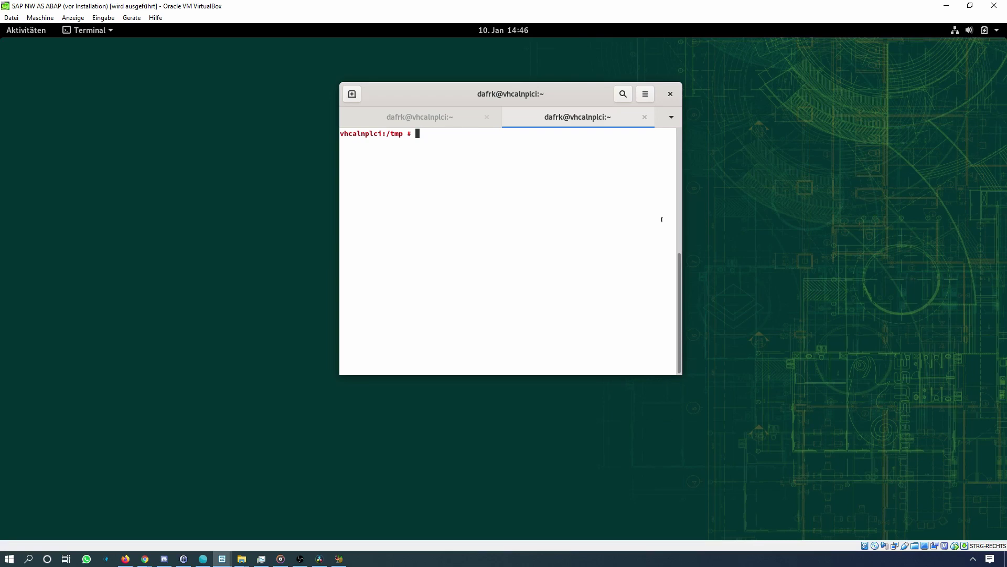
# Display /etc/hosts and highlight the 10.0.2.15 vhcalnplci host entry
pyautogui.write('cat /etc/hosts')
pyautogui.press('Return')
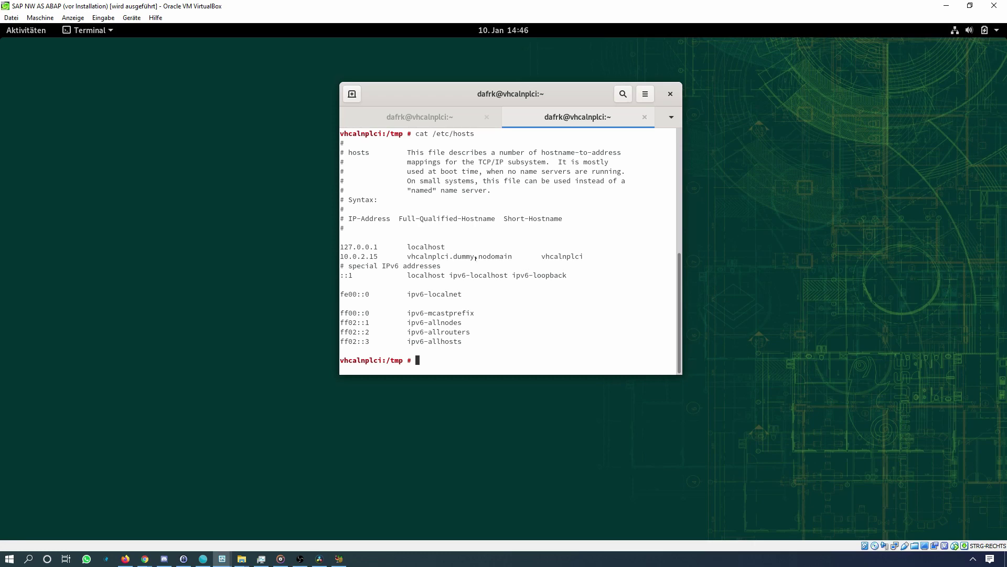
pyautogui.moveTo(582, 256); pyautogui.dragTo(333, 256)
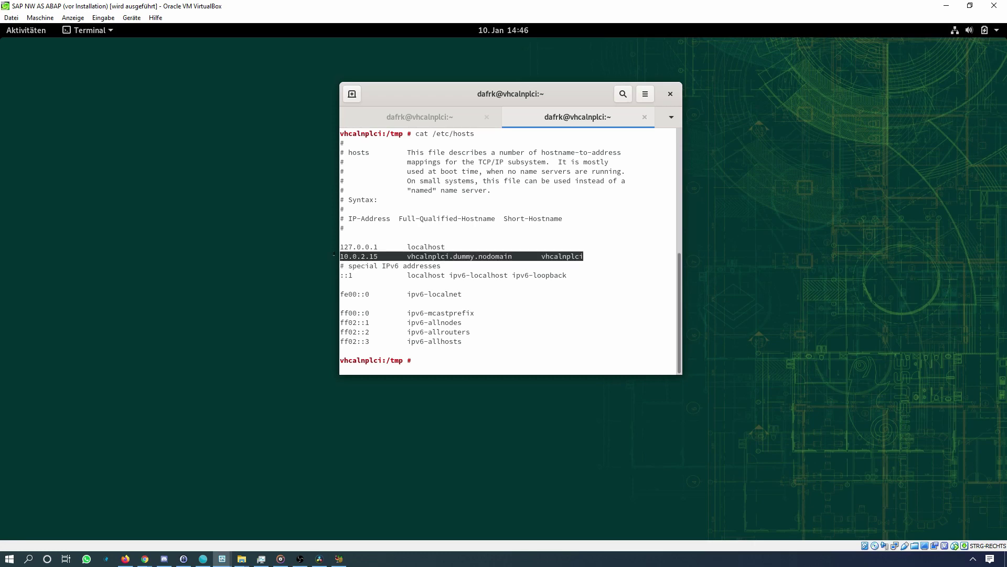
pyautogui.click(406, 257)
pyautogui.moveTo(406, 256); pyautogui.dragTo(541, 256)
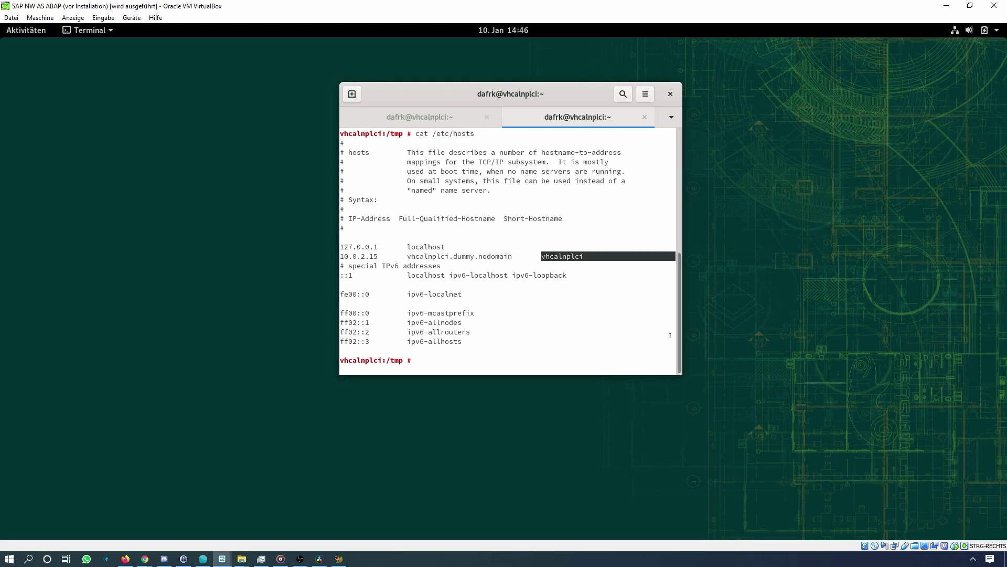
pyautogui.click(667, 368)
# Display /etc/resolv.conf and highlight the dummy.nodomain search domain
pyautogui.write('cat /etc/resolv.conf')
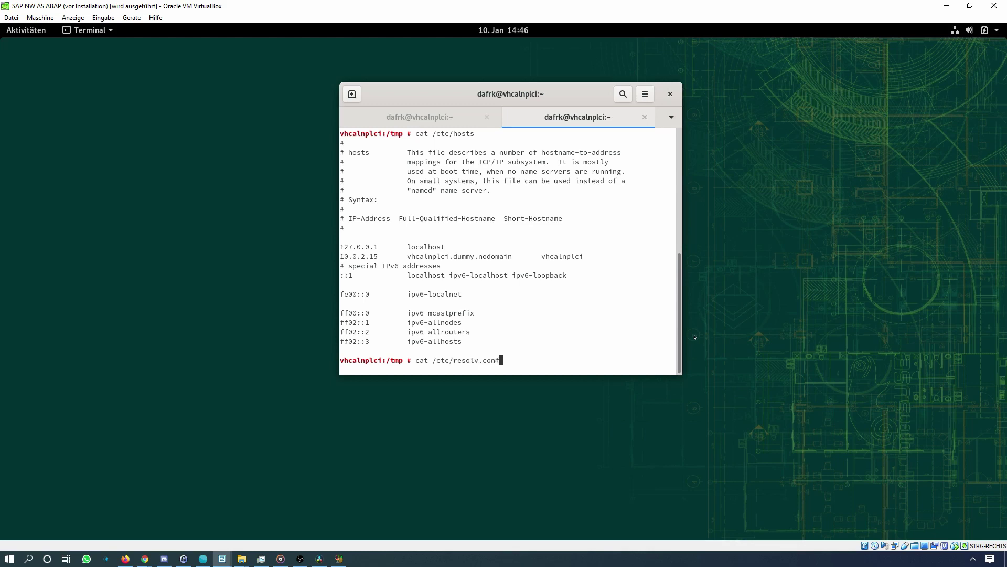
pyautogui.press('Return')
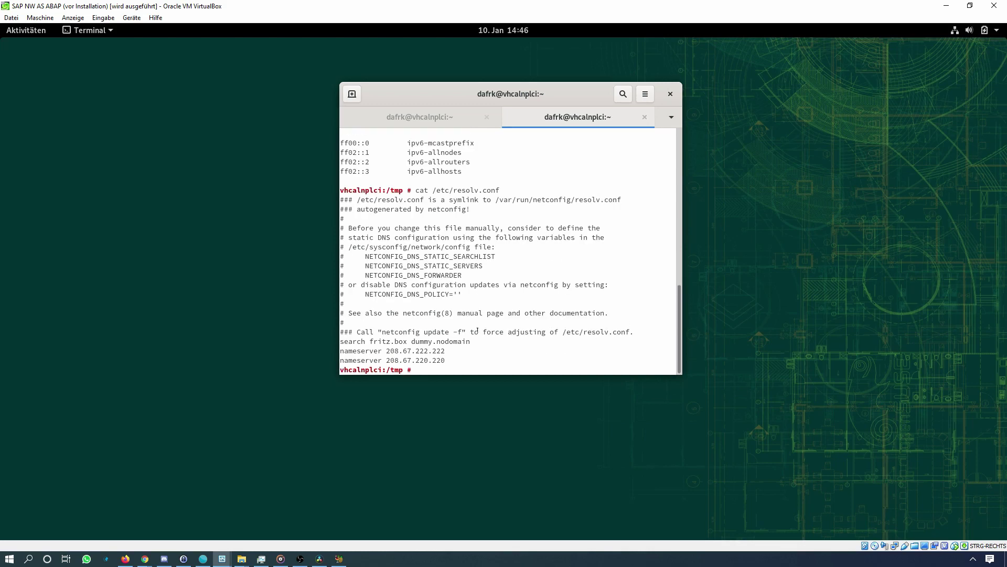
pyautogui.moveTo(676, 341); pyautogui.dragTo(411, 341)
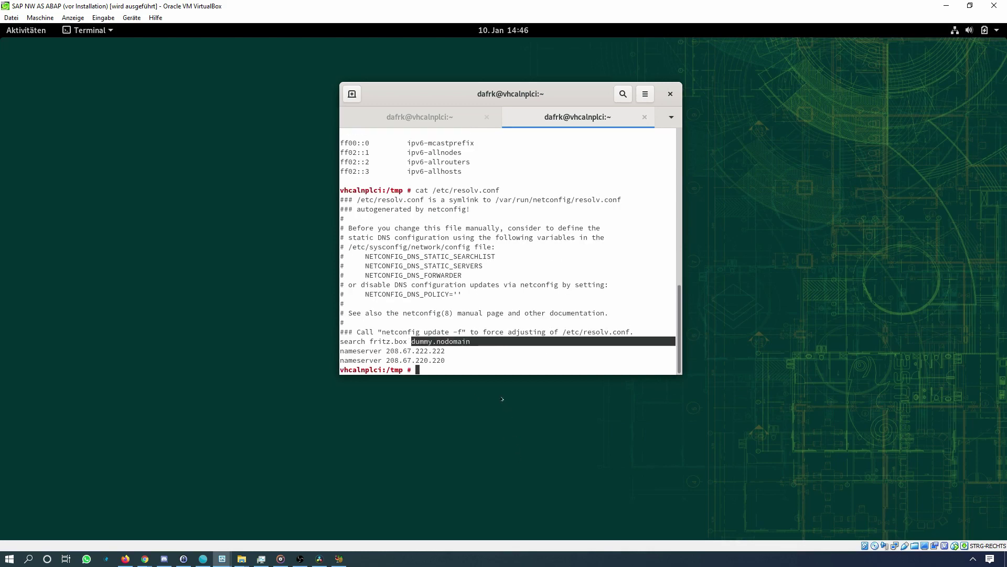
pyautogui.click(468, 342)
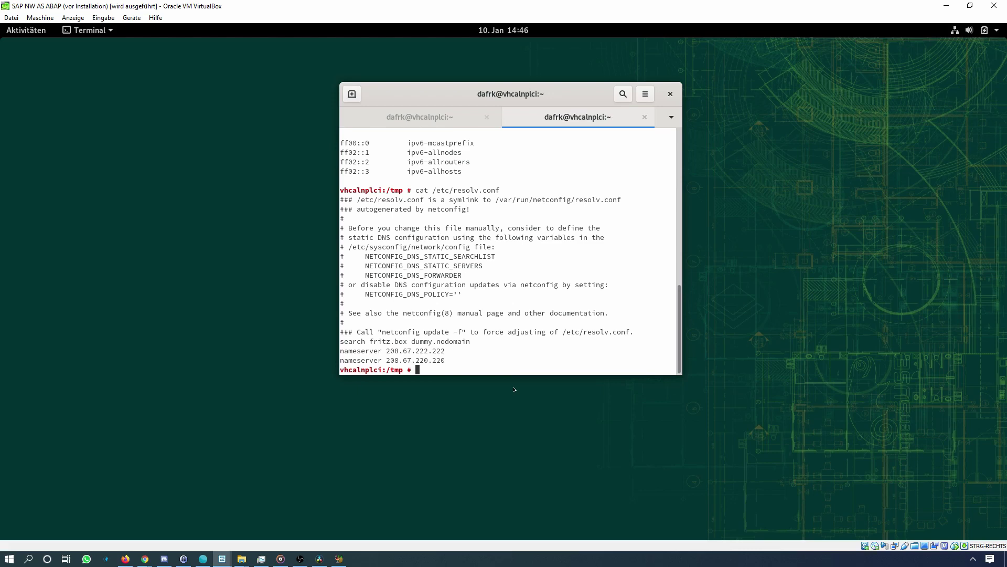
# Draft useradd --uid 1001 npladm and usermod -a -G sapsys npladm lines, then discard them
pyautogui.write('useradd -m --')
pyautogui.hotkey('alt', 'Tab')
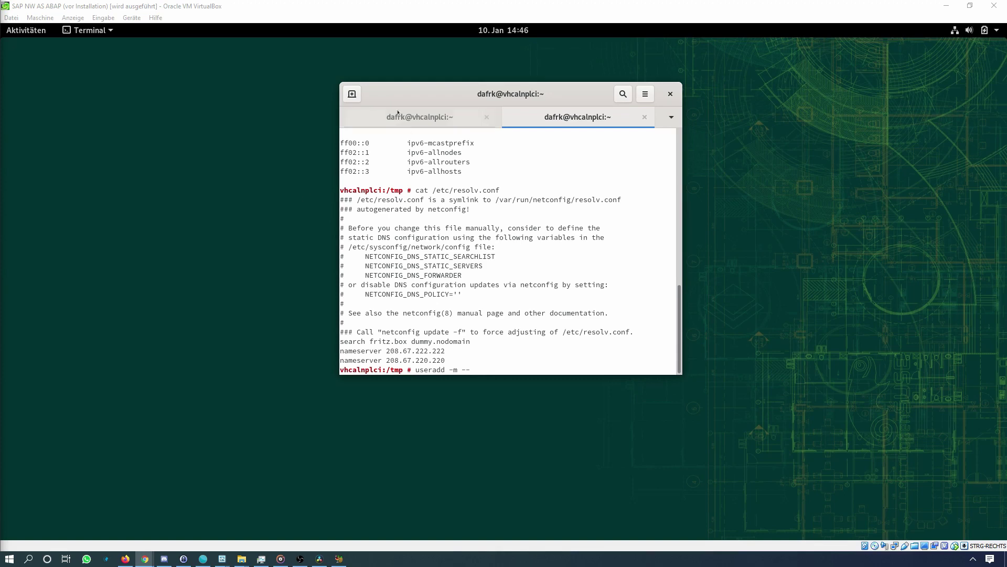
pyautogui.click(466, 257)
pyautogui.write('uid 1001')
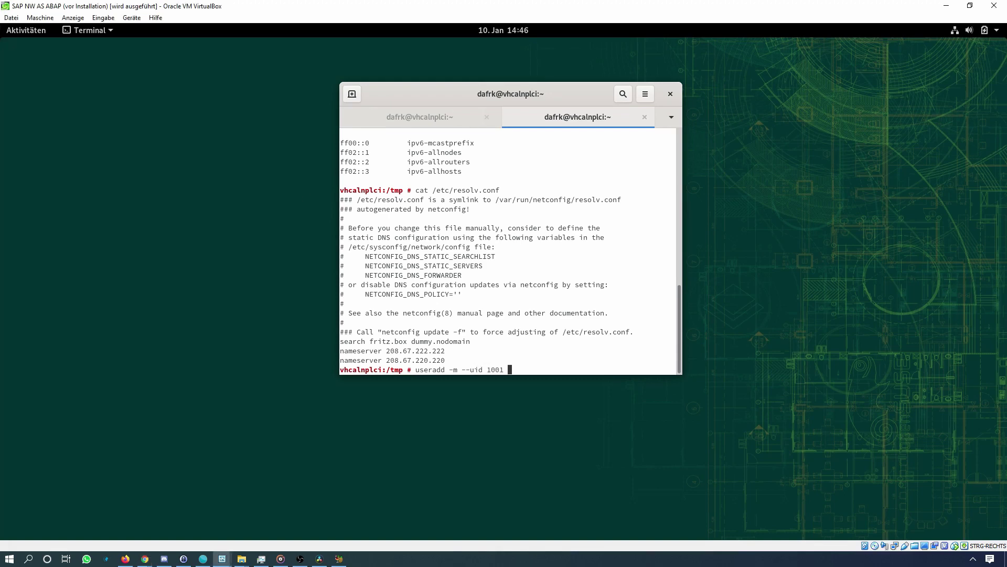
pyautogui.write(' npladm')
pyautogui.press('BackSpace')
pyautogui.press('BackSpace')
pyautogui.press('BackSpace')
pyautogui.press('BackSpace')
pyautogui.press('BackSpace')
pyautogui.press('BackSpace')
pyautogui.press('BackSpace')
pyautogui.press('BackSpace')
pyautogui.press('BackSpace')
pyautogui.press('BackSpace')
pyautogui.press('BackSpace')
pyautogui.press('BackSpace')
pyautogui.press('BackSpace')
pyautogui.press('BackSpace')
pyautogui.press('BackSpace')
pyautogui.press('BackSpace')
pyautogui.press('BackSpace')
pyautogui.press('BackSpace')
pyautogui.press('BackSpace')
pyautogui.press('BackSpace')
pyautogui.write('usermod -a -G ')
pyautogui.write('sapsys ')
pyautogui.write('npladm')
pyautogui.press('Left')
pyautogui.press('Left')
pyautogui.press('Left')
pyautogui.press('Left')
pyautogui.press('Left')
pyautogui.press('Left')
pyautogui.press('Left')
pyautogui.press('BackSpace')
pyautogui.press('BackSpace')
pyautogui.press('BackSpace')
pyautogui.write('inst')
pyautogui.hotkey('ctrl', 'c')
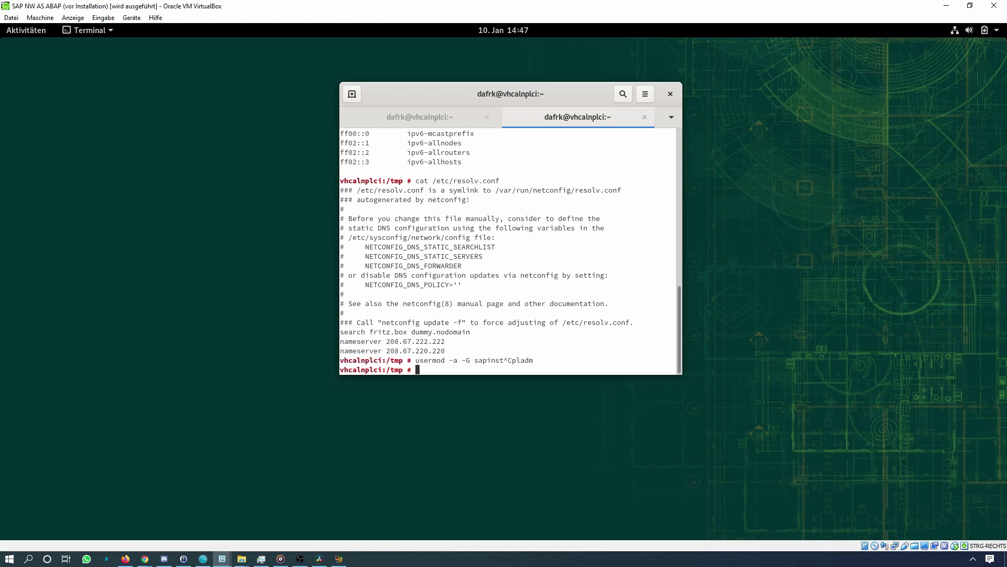
# Highlight the domains on the resolv.conf search line in the terminal output
pyautogui.moveTo(470, 331); pyautogui.dragTo(365, 332)
pyautogui.scroll(1, 472, 270)
pyautogui.scroll(5, 484, 278)
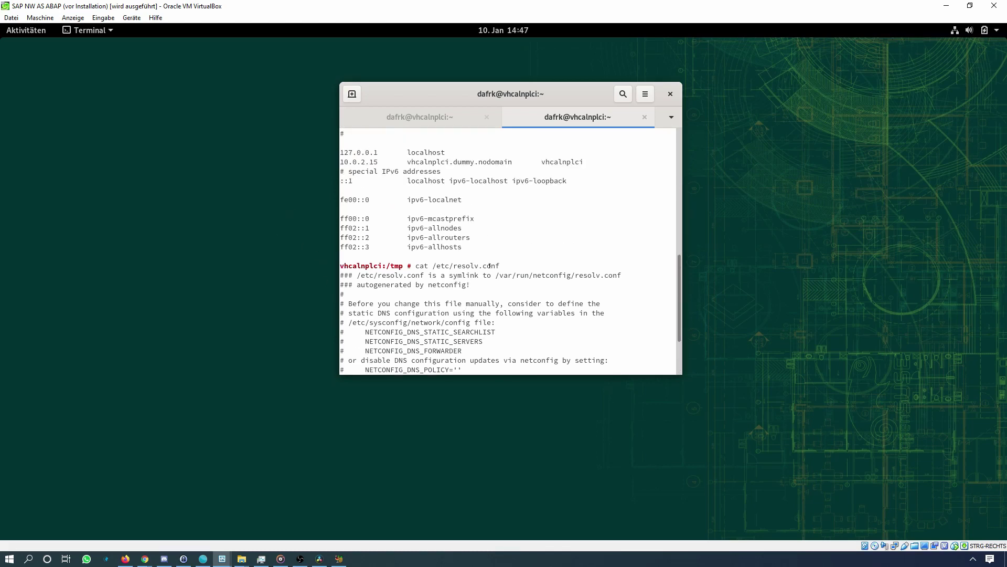
pyautogui.scroll(-6, 498, 246)
pyautogui.click(497, 248)
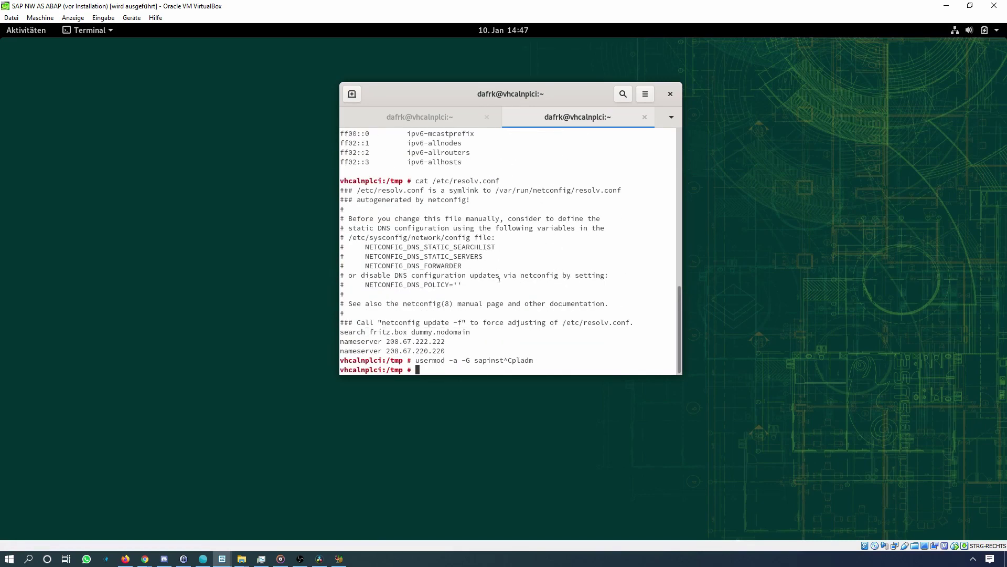
# Change into /media/sf_executables/ and clear the typed ./install.sh from the prompt
pyautogui.write('cd /me')
pyautogui.press('Tab')
pyautogui.write('s')
pyautogui.press('Tab')
pyautogui.press('Return')
pyautogui.write('./install.sh')
pyautogui.press('BackSpace')
pyautogui.press('BackSpace')
pyautogui.press('BackSpace')
pyautogui.press('BackSpace')
pyautogui.press('BackSpace')
pyautogui.press('BackSpace')
pyautogui.press('BackSpace')
pyautogui.press('BackSpace')
pyautogui.press('BackSpace')
pyautogui.press('BackSpace')
pyautogui.press('BackSpace')
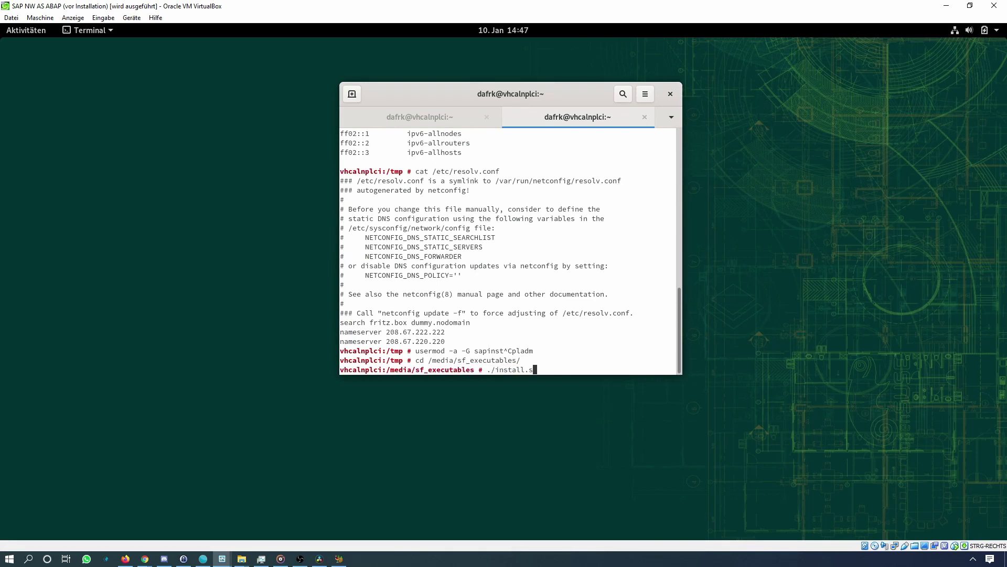
pyautogui.press('BackSpace')
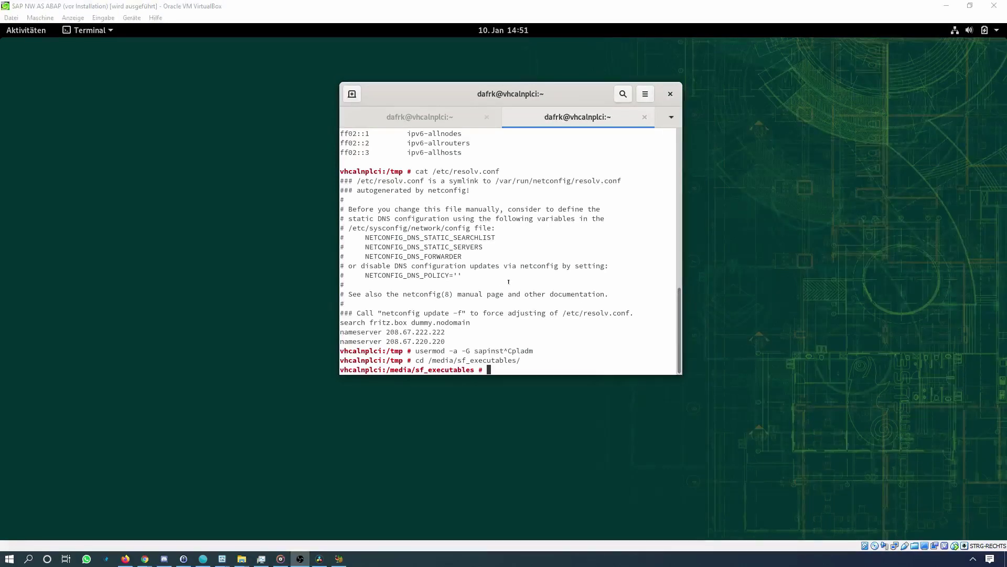
# Run watch "ps -ef | grep sapinst" to monitor continuously for sapinst processes
pyautogui.click(512, 285)
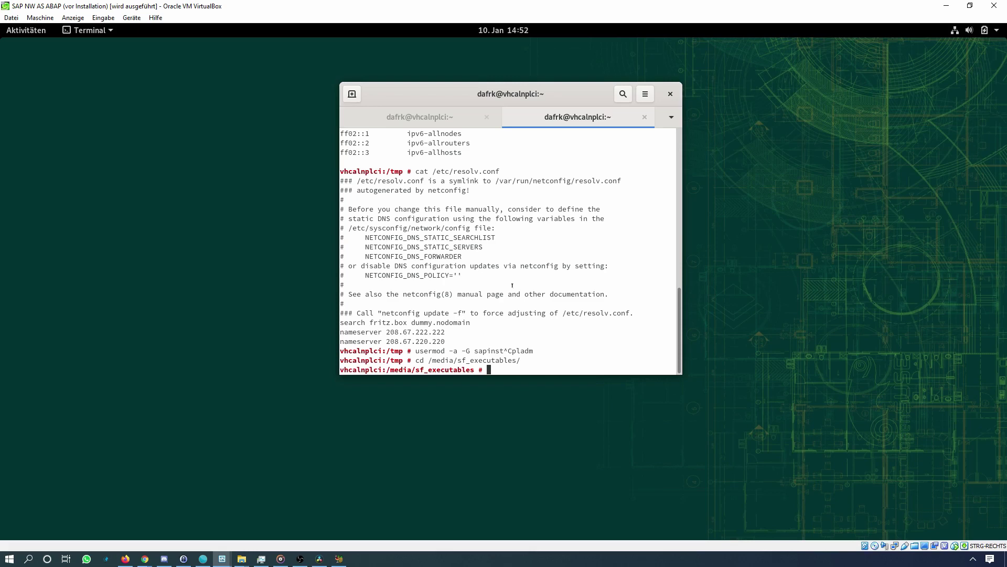
pyautogui.write('./install.sh')
pyautogui.press('BackSpace')
pyautogui.press('BackSpace')
pyautogui.press('BackSpace')
pyautogui.press('BackSpace')
pyautogui.press('BackSpace')
pyautogui.press('BackSpace')
pyautogui.press('BackSpace')
pyautogui.press('BackSpace')
pyautogui.press('BackSpace')
pyautogui.press('BackSpace')
pyautogui.press('BackSpace')
pyautogui.press('BackSpace')
pyautogui.write('watch "ps -ef | grep sapinst"')
pyautogui.press('Return')
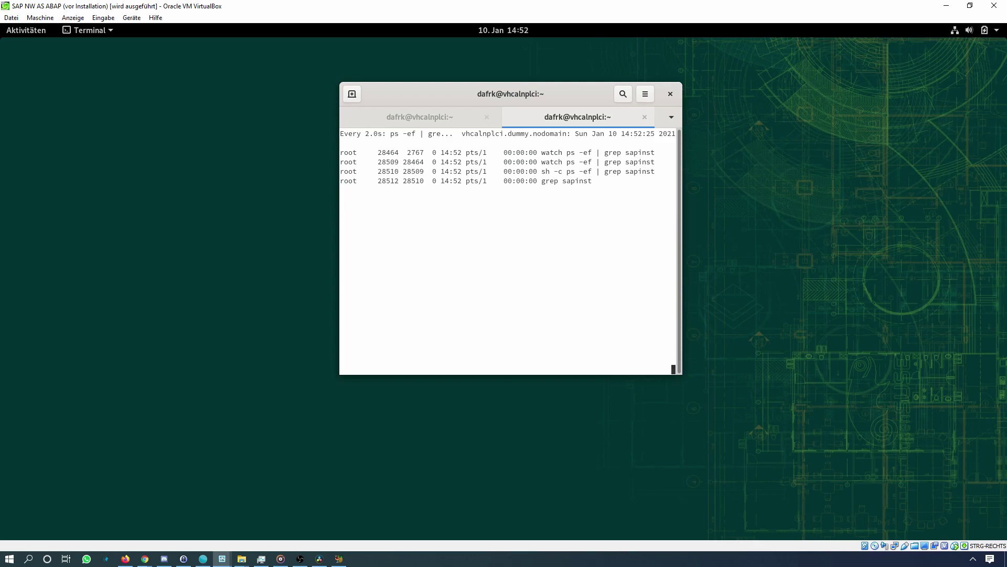
# Exit the process watch, try changing into /tmp/swpm, and abandon a copy to /tmp/swpm_backup
pyautogui.hotkey('ctrl', 'c')
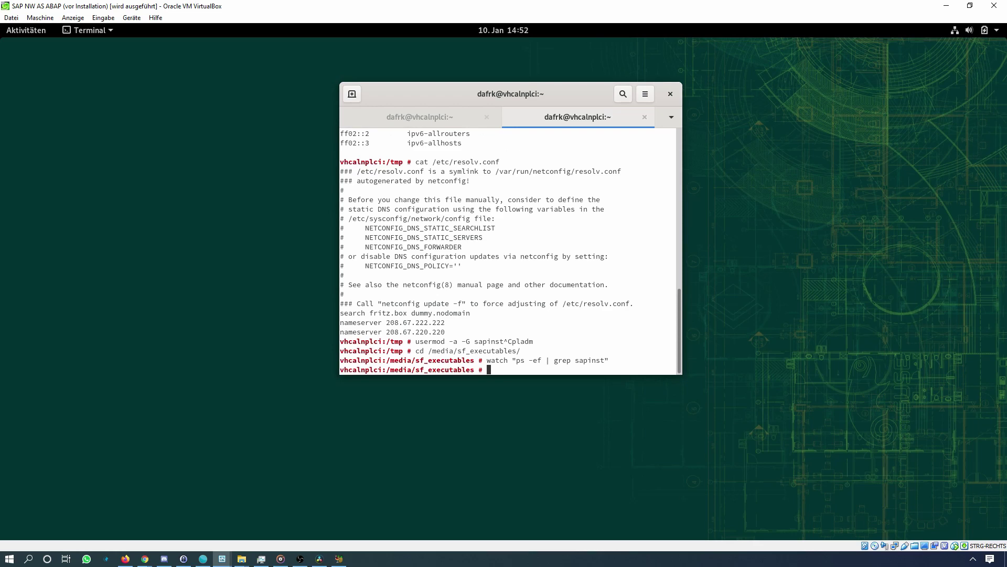
pyautogui.write('cd /tmp/swpm')
pyautogui.press('Return')
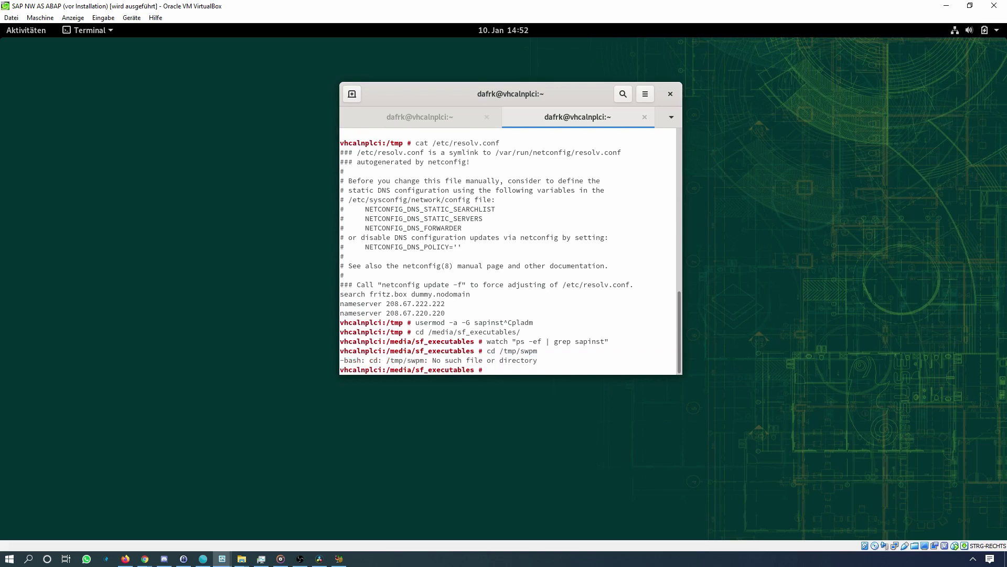
pyautogui.write('cp -rp /tmp/swpm /tmp/swpm_backup')
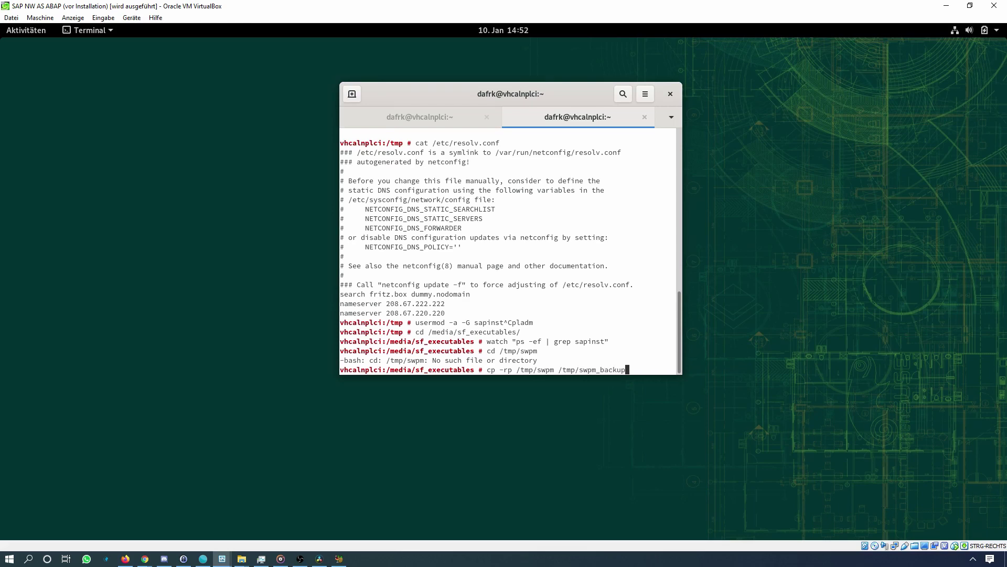
pyautogui.press('BackSpace')
pyautogui.press('BackSpace')
pyautogui.press('BackSpace')
pyautogui.press('BackSpace')
pyautogui.press('BackSpace')
pyautogui.press('BackSpace')
pyautogui.press('BackSpace')
pyautogui.press('BackSpace')
pyautogui.press('BackSpace')
pyautogui.press('BackSpace')
pyautogui.press('BackSpace')
pyautogui.press('BackSpace')
pyautogui.press('BackSpace')
pyautogui.press('BackSpace')
pyautogui.press('BackSpace')
pyautogui.press('BackSpace')
pyautogui.press('BackSpace')
pyautogui.press('BackSpace')
pyautogui.press('BackSpace')
pyautogui.press('BackSpace')
pyautogui.press('BackSpace')
pyautogui.press('BackSpace')
pyautogui.press('BackSpace')
pyautogui.press('BackSpace')
pyautogui.press('BackSpace')
pyautogui.press('BackSpace')
pyautogui.press('BackSpace')
pyautogui.press('BackSpace')
pyautogui.press('BackSpace')
pyautogui.press('BackSpace')
pyautogui.press('BackSpace')
pyautogui.press('BackSpace')
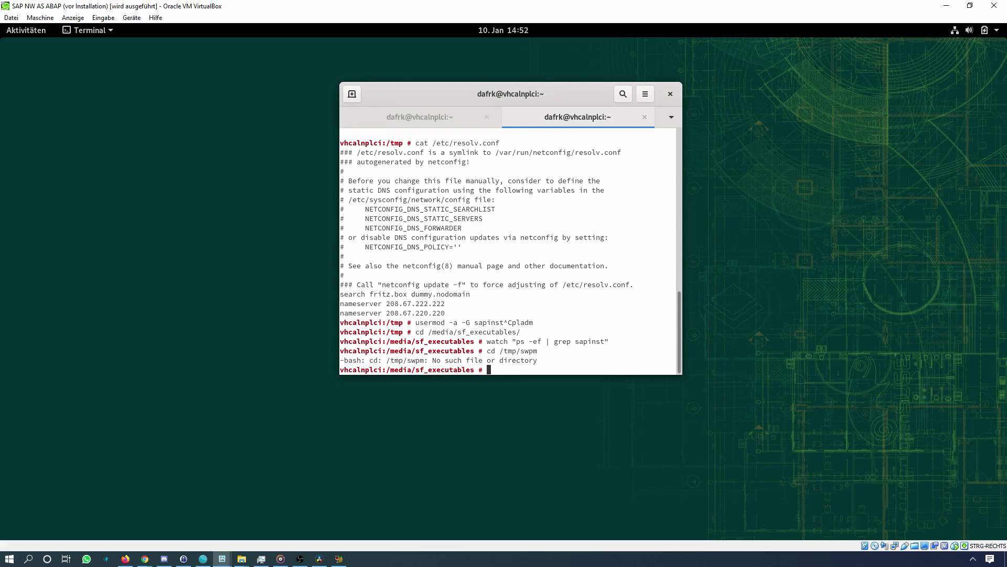
# Change into /tmp/swpm_backup, list its installer files, and enter ./sapinst at the prompt
pyautogui.write('cd /tmp/swpm_ba')
pyautogui.press('Tab')
pyautogui.press('Return')
pyautogui.write('ls')
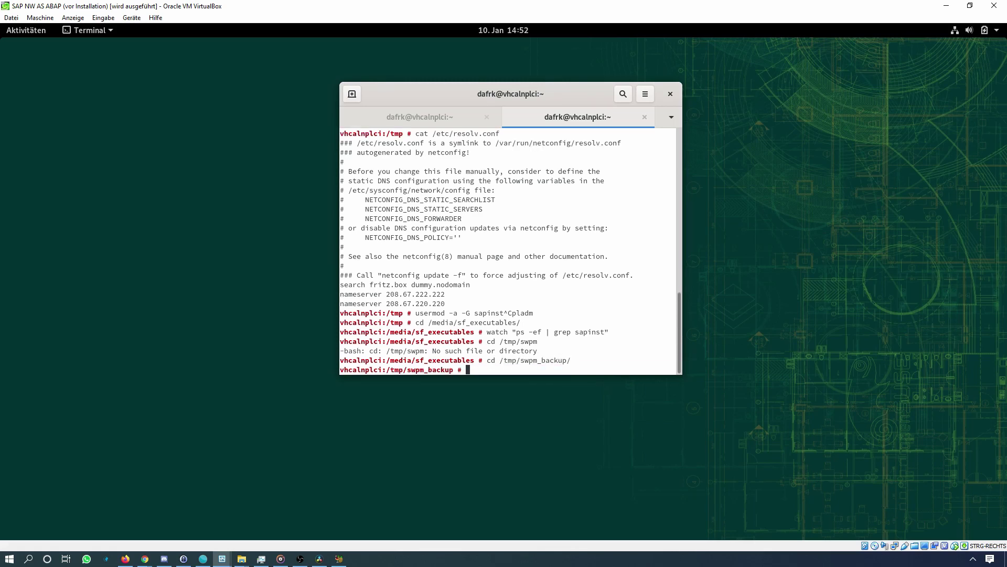
pyautogui.press('Return')
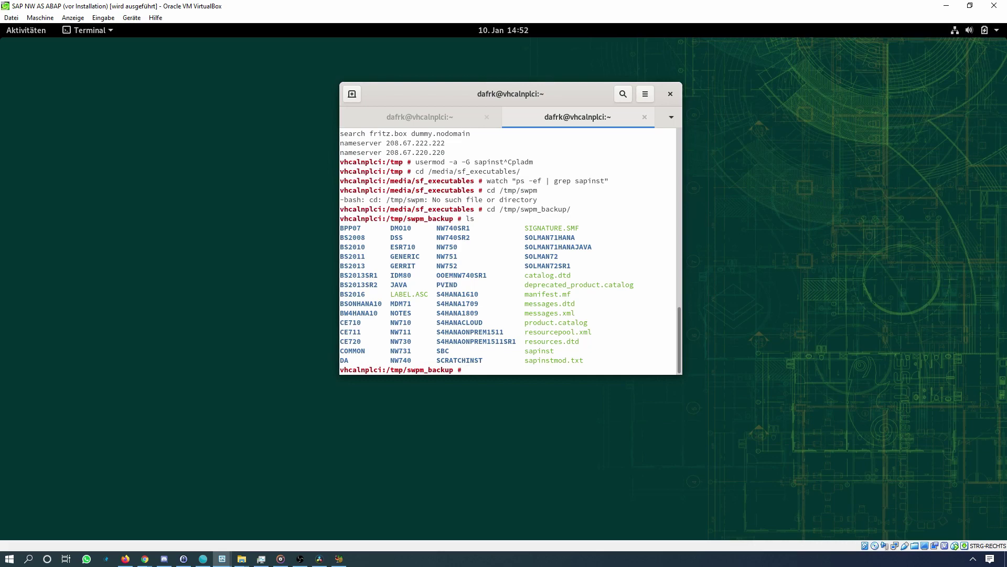
pyautogui.write('./sapinst')
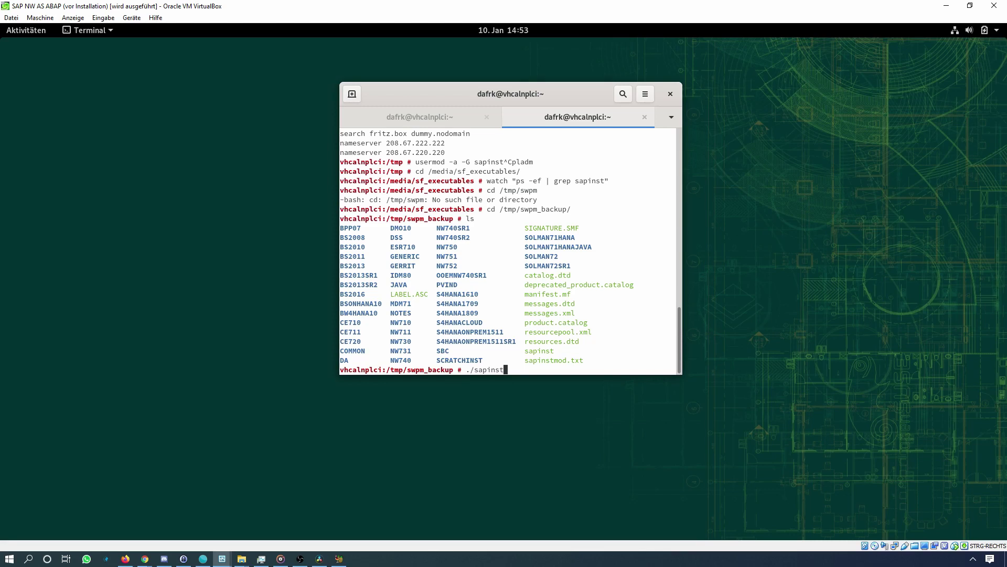
# Cancel the sapinst command, then enter /media/sf_executables and list its contents
pyautogui.hotkey('ctrl', 'c')
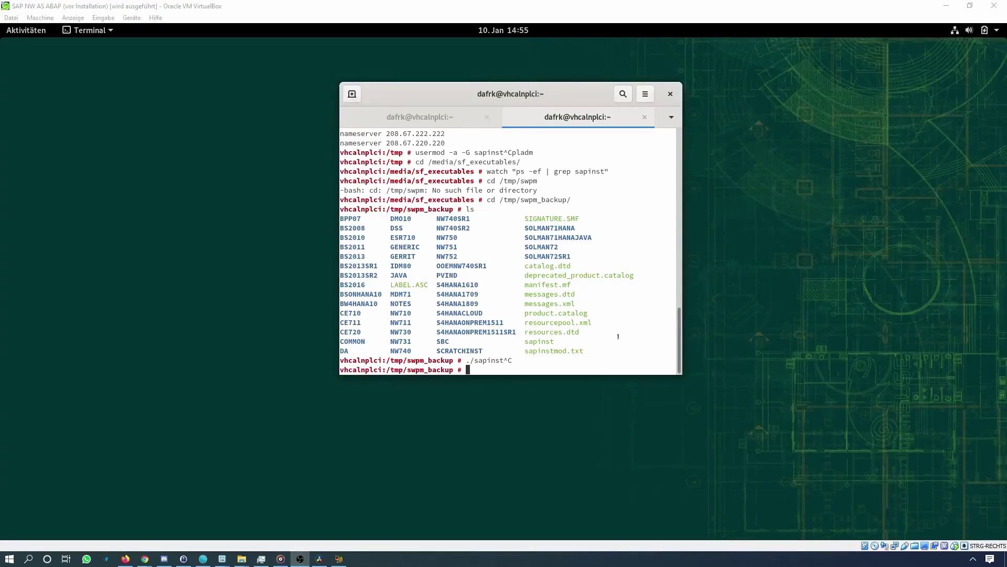
pyautogui.click(618, 336)
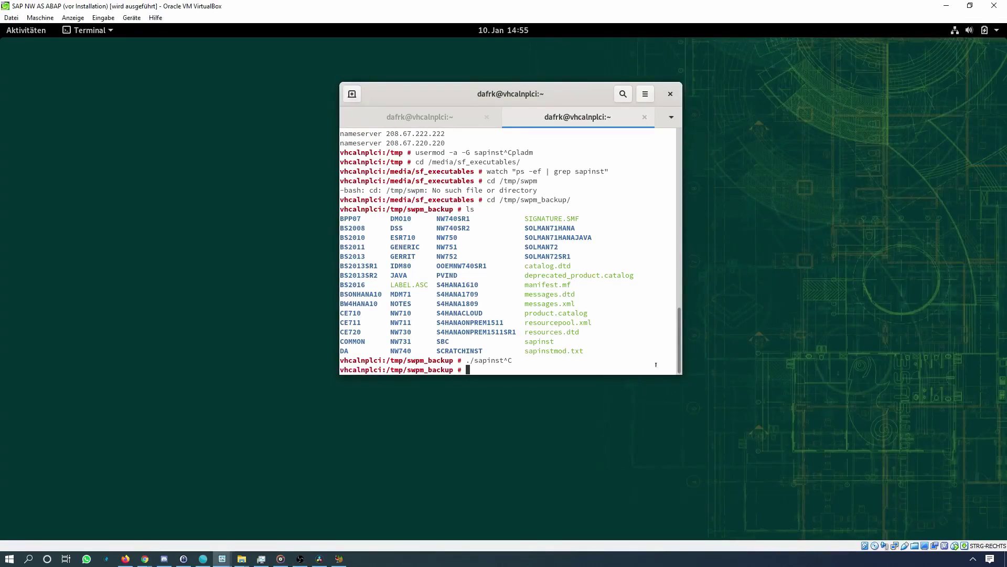
pyautogui.write('cd /med')
pyautogui.press('Tab')
pyautogui.write('sf')
pyautogui.press('Tab')
pyautogui.press('Return')
pyautogui.write('ls')
pyautogui.press('Return')
# Enter the server folder and list its contents
pyautogui.write('cd server')
pyautogui.press('Tab')
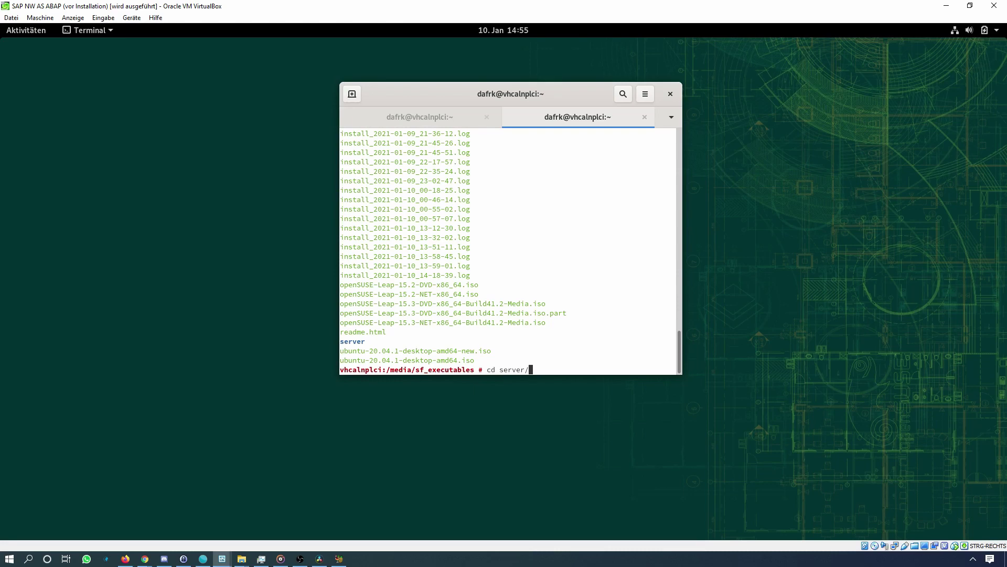
pyautogui.press('Return')
pyautogui.write('ls')
pyautogui.press('Return')
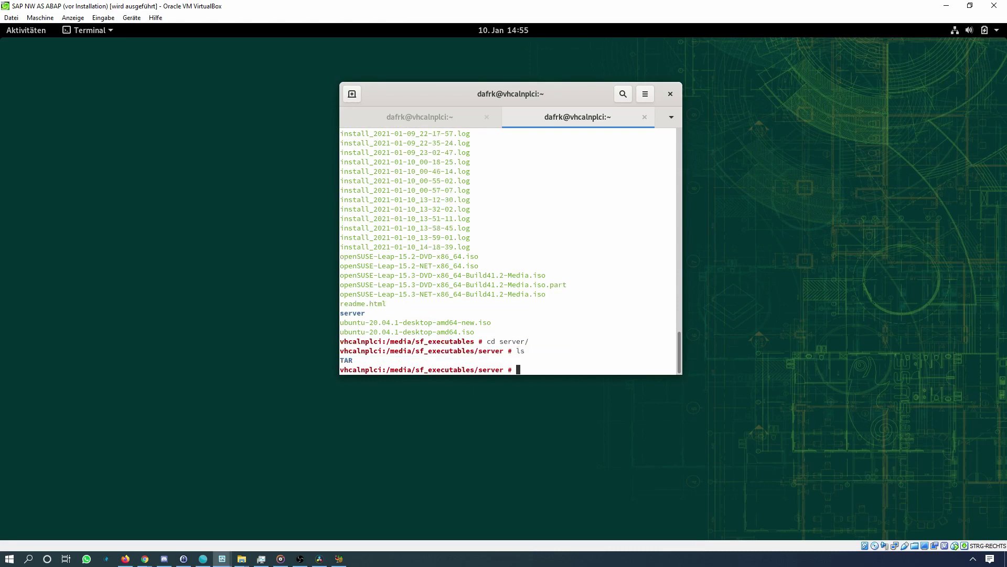
# Go into TAR/x86_64, list it, and print sapinst.txt
pyautogui.write('cd TAR')
pyautogui.press('Tab')
pyautogui.write('x')
pyautogui.press('Tab')
pyautogui.press('Return')
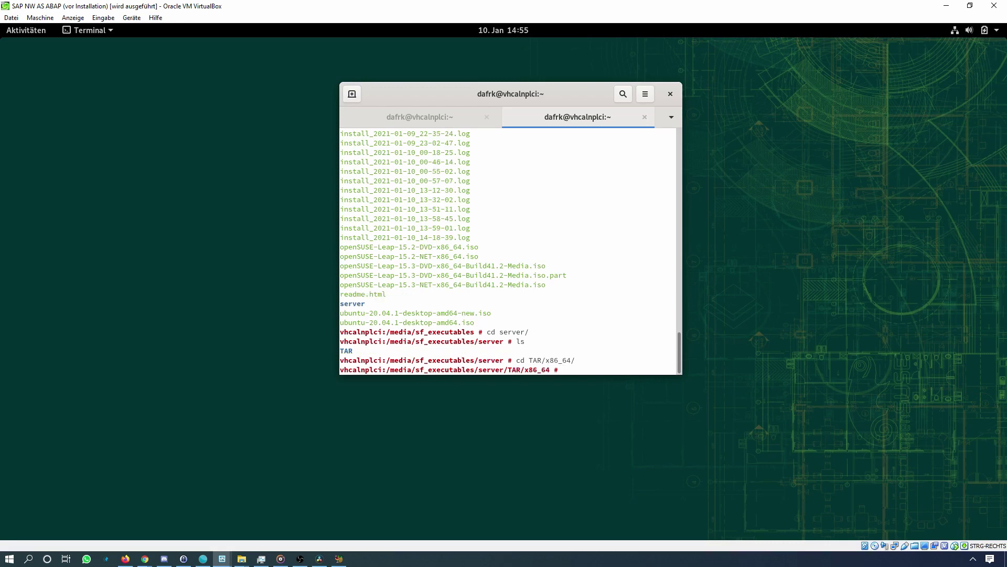
pyautogui.write('ls')
pyautogui.press('Return')
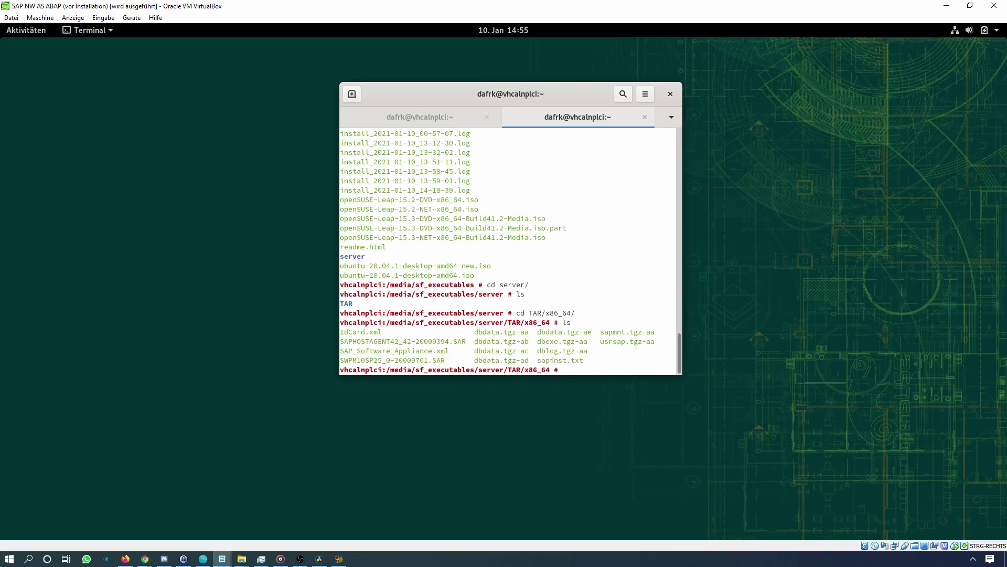
pyautogui.write('cat sapinst.txt')
pyautogui.press('Return')
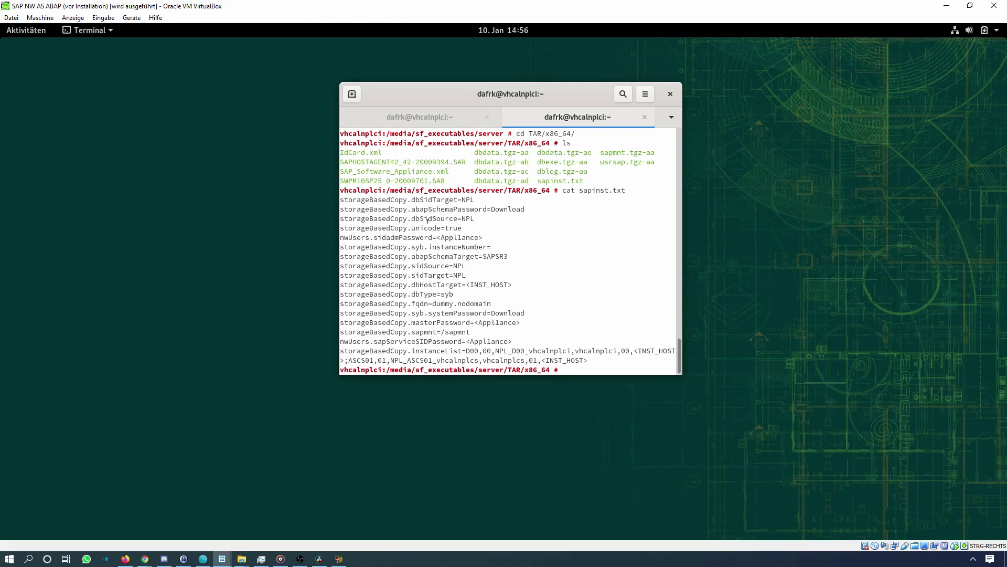
# Highlight the fqdn dummy.nodomain and host vhcalnplcs values in the sapinst.txt output
pyautogui.moveTo(489, 303); pyautogui.dragTo(430, 303)
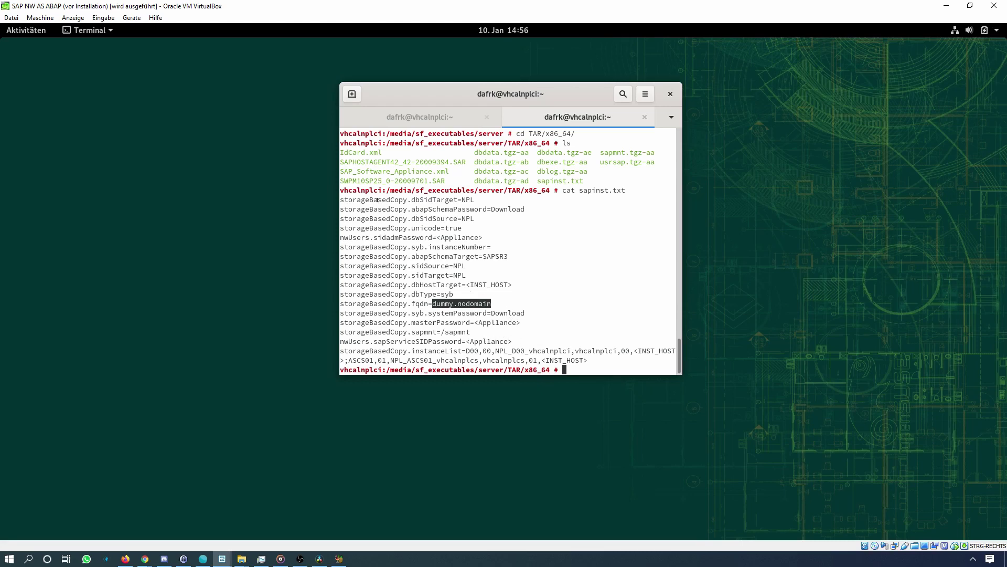
pyautogui.click(377, 200)
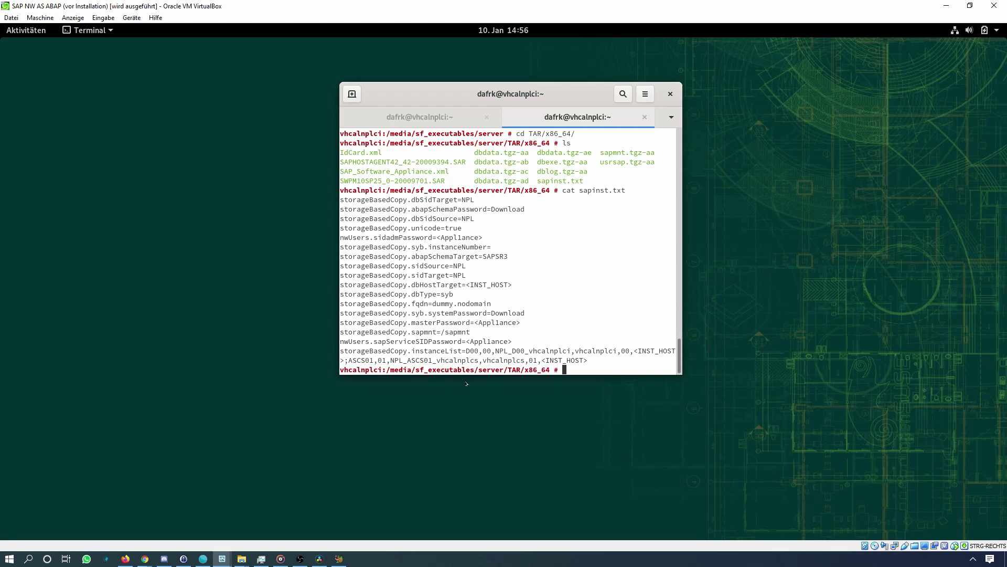
pyautogui.moveTo(436, 360)
pyautogui.mouseDown()
pyautogui.moveTo(488, 360)
pyautogui.moveTo(434, 360)
pyautogui.mouseUp()
pyautogui.doubleClick(481, 360)
pyautogui.click(481, 360)
pyautogui.click(477, 360)
pyautogui.click(460, 368)
# Highlight the password, instance number and instanceList lines of the output
pyautogui.moveTo(417, 317); pyautogui.dragTo(392, 221)
pyautogui.click(393, 221)
pyautogui.moveTo(413, 350); pyautogui.dragTo(495, 350)
pyautogui.click(496, 351)
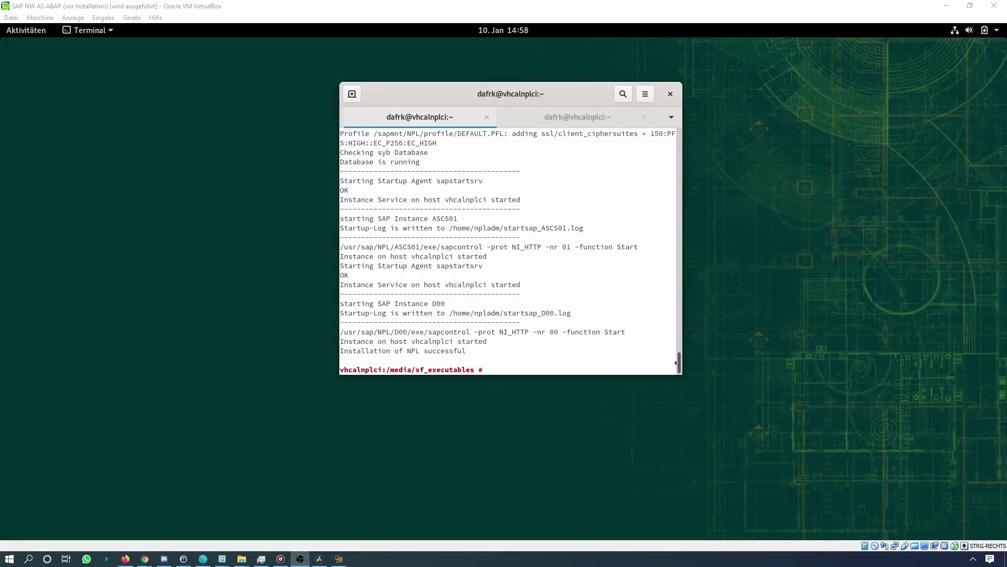
# Switch to the npladm user with su - npladm and verify it with whoami
pyautogui.click(473, 296)
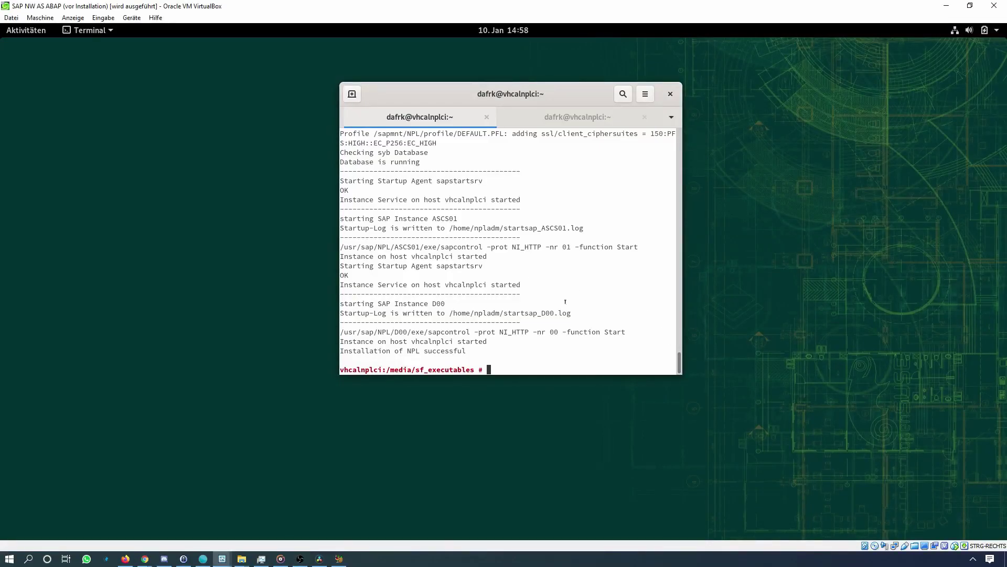
pyautogui.write('su - npladm')
pyautogui.press('Return')
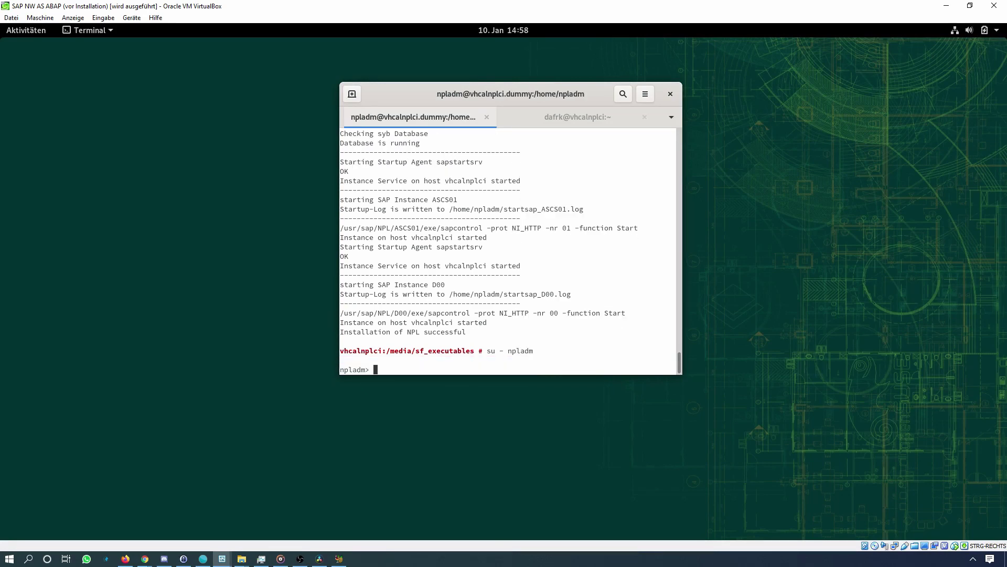
pyautogui.write('whoami')
pyautogui.press('Return')
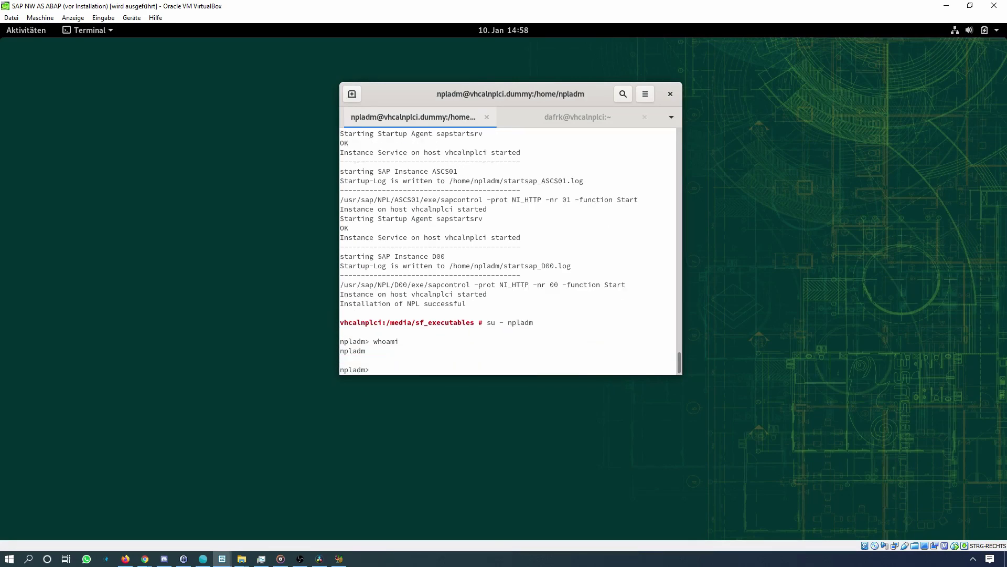
# List the contents of /usr/sap and then /usr/sap/NPL
pyautogui.write('s')
pyautogui.press('BackSpace')
pyautogui.write('cd /usr/sap')
pyautogui.press('Return')
pyautogui.write('ls')
pyautogui.press('Return')
pyautogui.write('cd NPL')
pyautogui.press('Return')
pyautogui.write('ls')
pyautogui.press('Return')
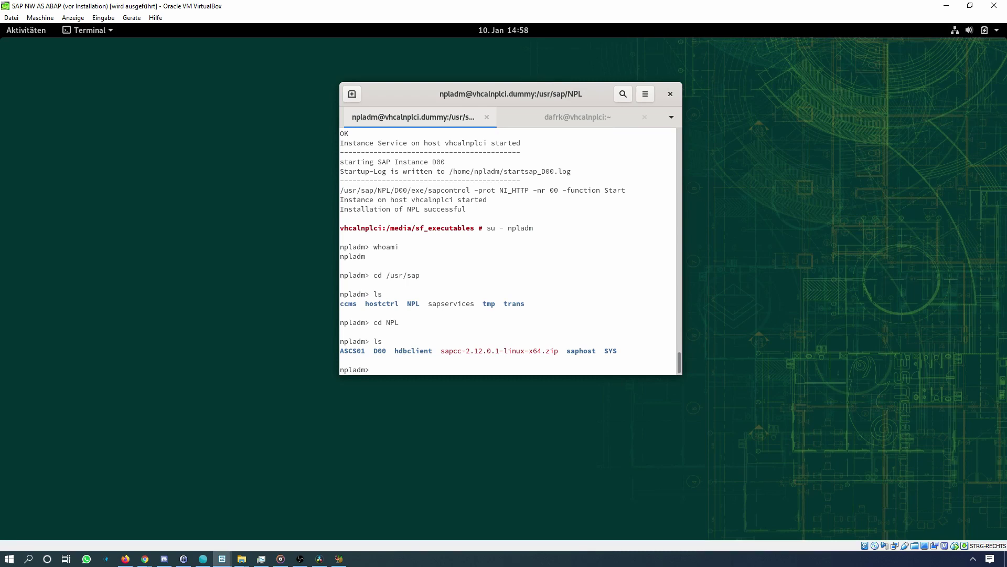
# Note the D00 instance and enter sapcontrol -nr 00 -function GetProcessList
pyautogui.moveTo(386, 351)
pyautogui.mouseDown()
pyautogui.moveTo(354, 350)
pyautogui.moveTo(382, 350)
pyautogui.mouseUp()
pyautogui.click(363, 350)
pyautogui.click(450, 359)
pyautogui.write('sapcontrol -nr')
pyautogui.write('00 -function GetProcessList')
# Run the instance 00 process list and confirm all processes are GREEN
pyautogui.press('Return')
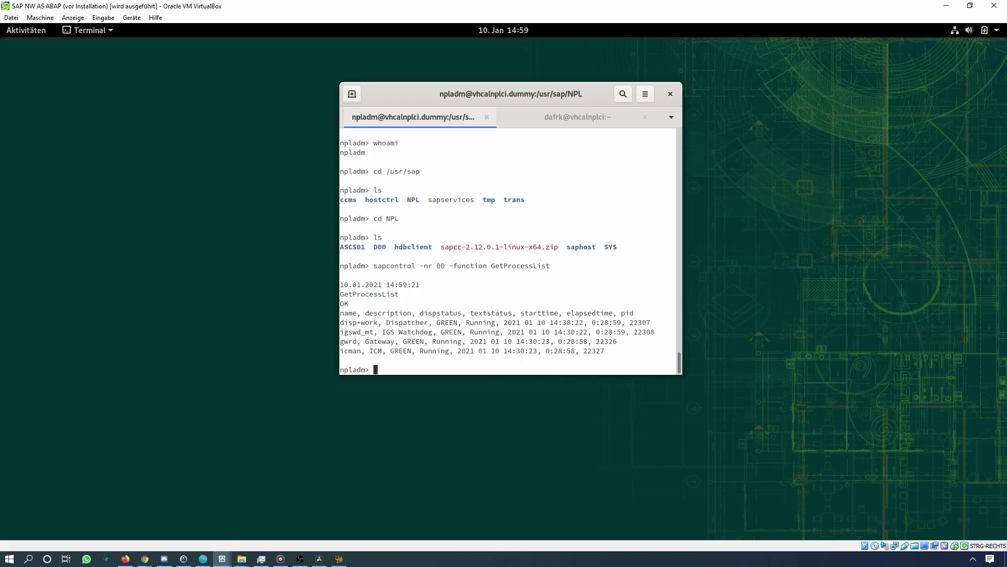
pyautogui.moveTo(419, 350); pyautogui.dragTo(438, 322)
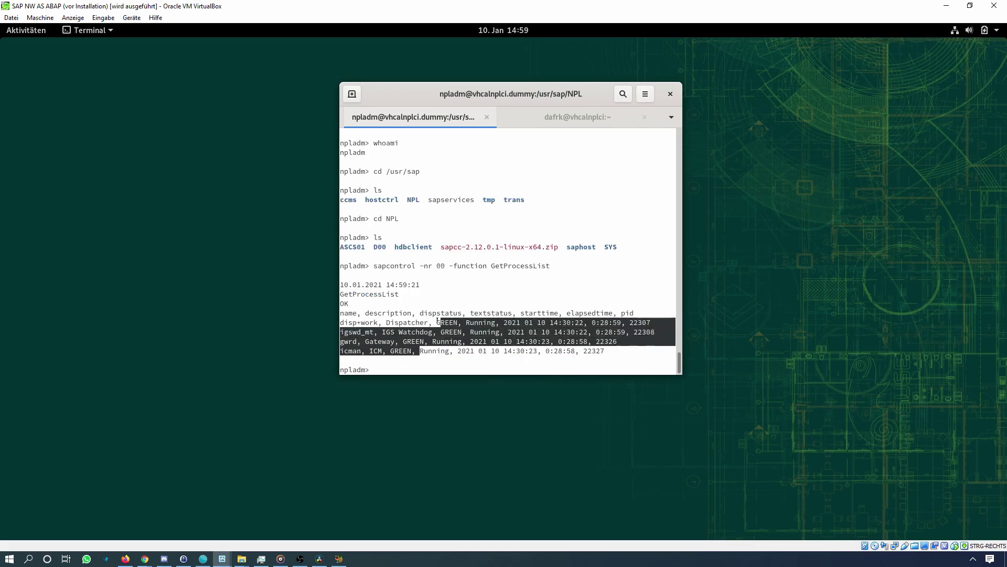
pyautogui.click(438, 322)
# Rerun GetProcessList for instance 01, confirm msg_server and enserver GREEN, then exit npladm
pyautogui.press('Up')
pyautogui.press('Left')
pyautogui.press('Left')
pyautogui.press('Left')
pyautogui.press('Left')
pyautogui.press('Left')
pyautogui.press('Left')
pyautogui.press('Left')
pyautogui.press('Left')
pyautogui.press('Left')
pyautogui.press('Left')
pyautogui.press('Left')
pyautogui.press('Left')
pyautogui.press('Left')
pyautogui.press('Left')
pyautogui.press('Left')
pyautogui.press('Left')
pyautogui.press('Left')
pyautogui.press('Left')
pyautogui.press('Left')
pyautogui.press('Left')
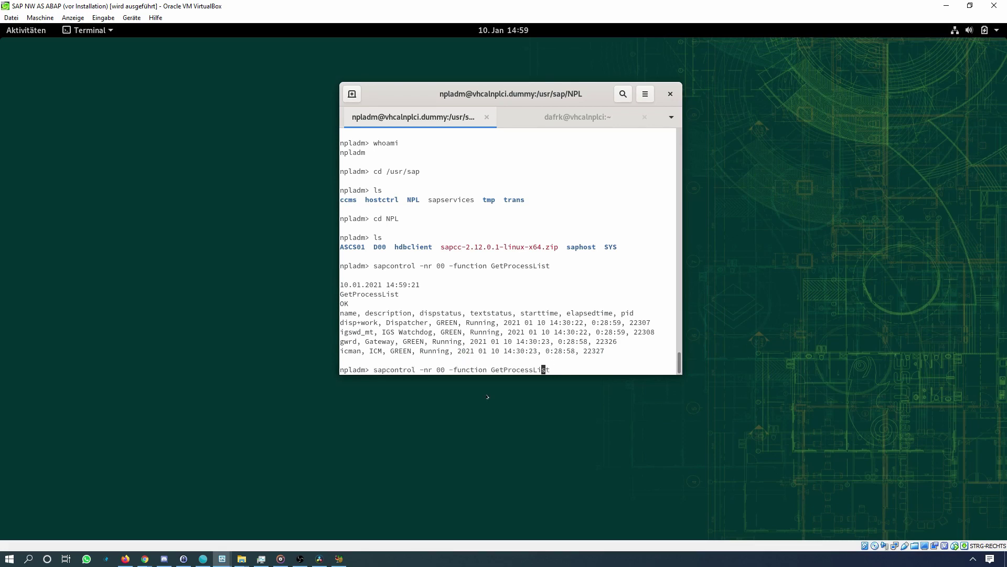
pyautogui.press('Right')
pyautogui.press('Right')
pyautogui.press('Right')
pyautogui.press('Return')
pyautogui.moveTo(470, 350); pyautogui.dragTo(439, 341)
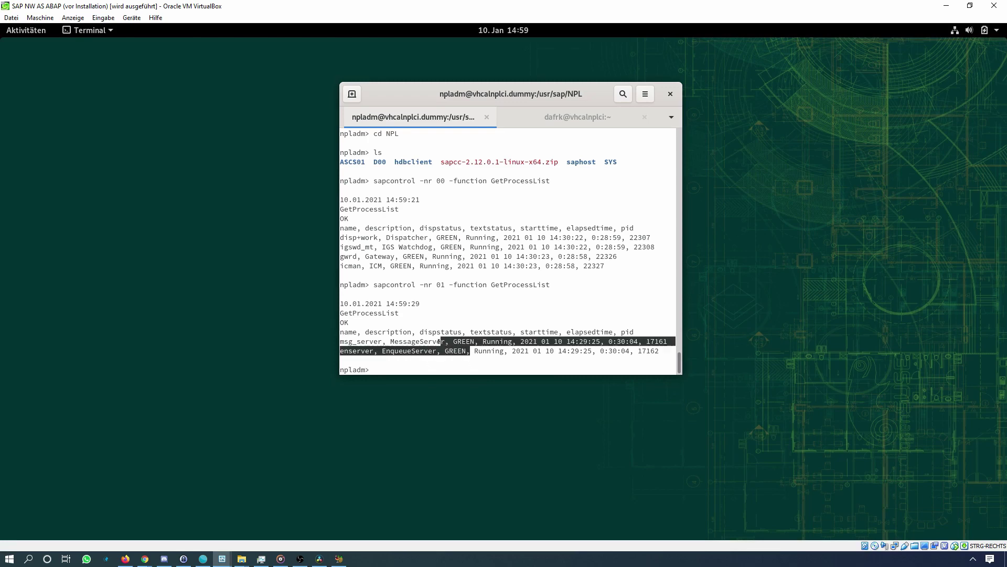
pyautogui.click(477, 351)
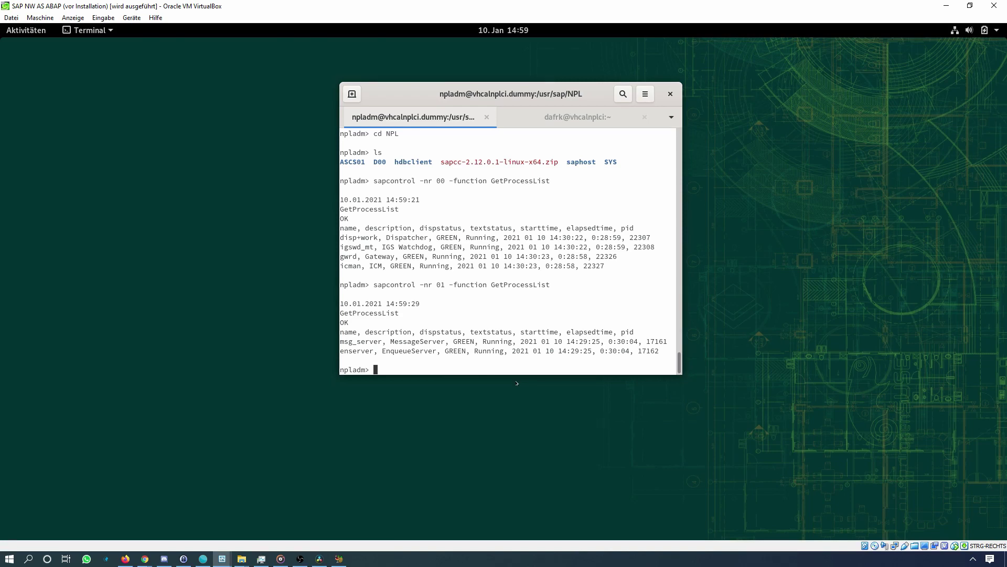
pyautogui.write('exit')
pyautogui.press('Return')
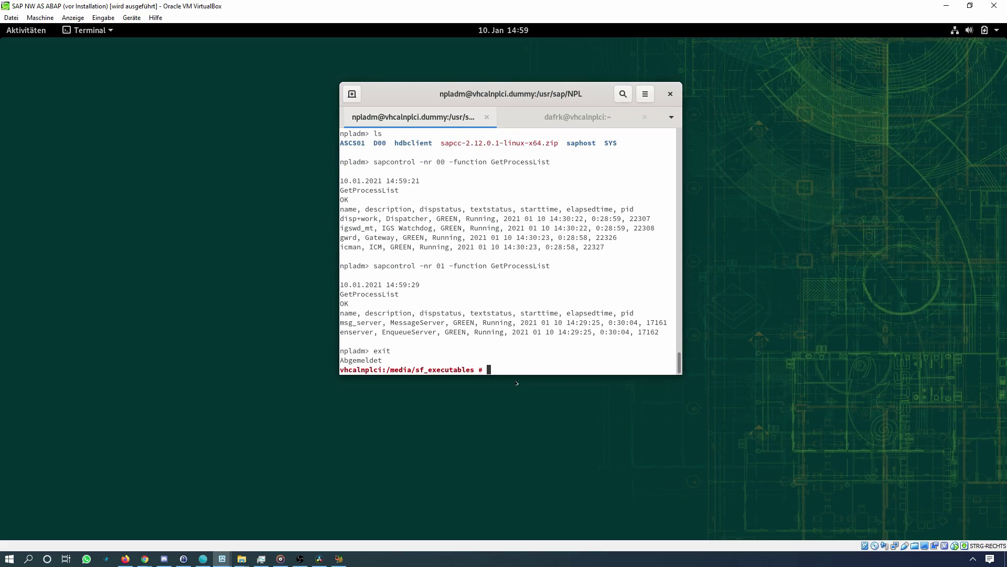
# Enter the client folder and list its contents
pyautogui.write('cd client/')
pyautogui.press('Return')
pyautogui.write('ls')
pyautogui.press('Return')
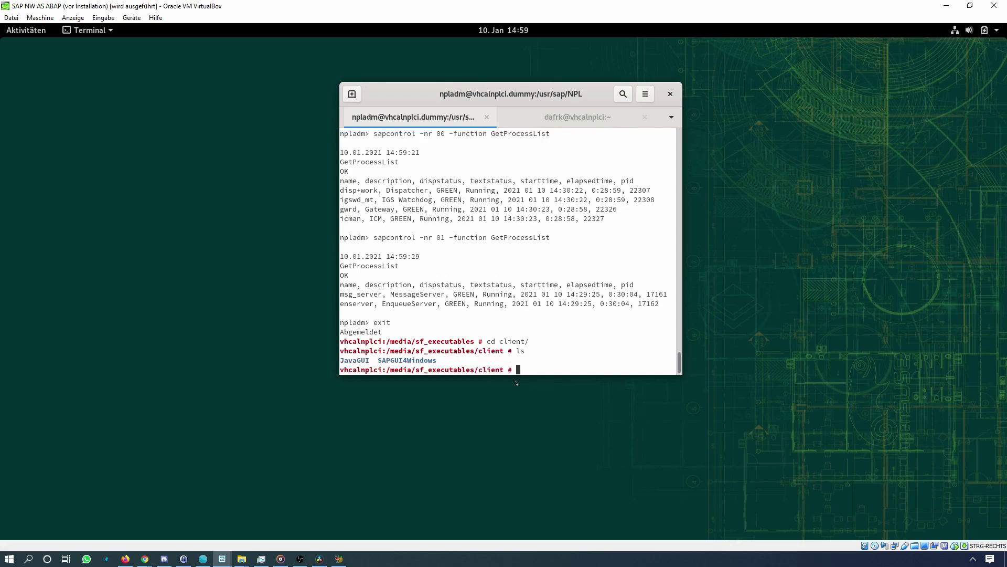
# List SAPGUI4Windows, showing 50144807_6.ZIP, and discard a drafted unzip command
pyautogui.write('cd SAPG')
pyautogui.press('Tab')
pyautogui.press('Return')
pyautogui.write('ls')
pyautogui.press('Return')
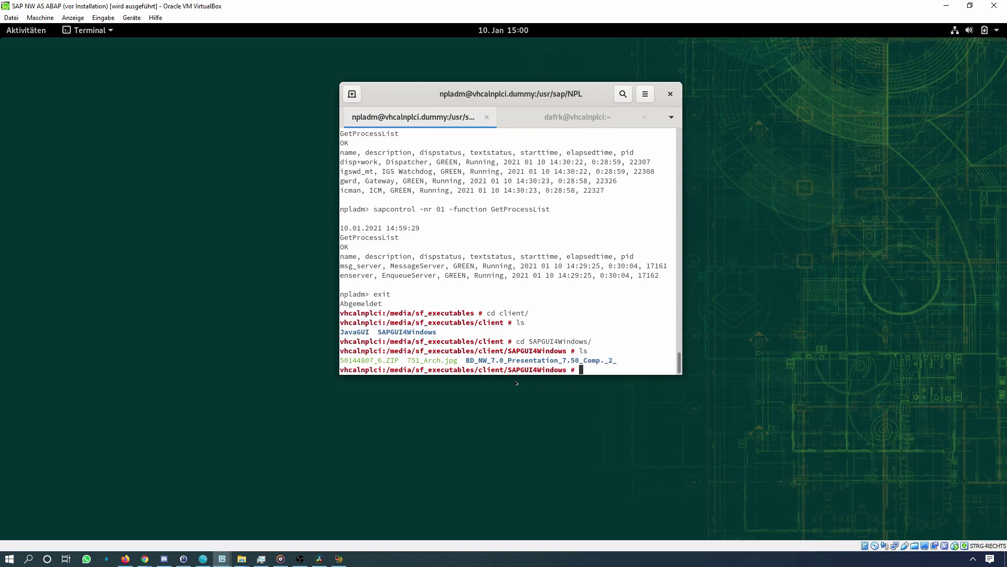
pyautogui.write('unzip 501')
pyautogui.press('Tab')
pyautogui.press('BackSpace')
pyautogui.press('BackSpace')
pyautogui.press('BackSpace')
pyautogui.press('BackSpace')
pyautogui.press('BackSpace')
pyautogui.press('BackSpace')
pyautogui.press('BackSpace')
pyautogui.press('BackSpace')
pyautogui.press('BackSpace')
pyautogui.press('BackSpace')
pyautogui.press('BackSpace')
pyautogui.press('BackSpace')
pyautogui.press('BackSpace')
pyautogui.press('BackSpace')
pyautogui.press('BackSpace')
pyautogui.press('BackSpace')
pyautogui.press('BackSpace')
pyautogui.press('BackSpace')
pyautogui.press('BackSpace')
pyautogui.press('BackSpace')
# Return to the client folder and list it again
pyautogui.write('cd ..')
pyautogui.press('Return')
pyautogui.write('ls')
pyautogui.press('Return')
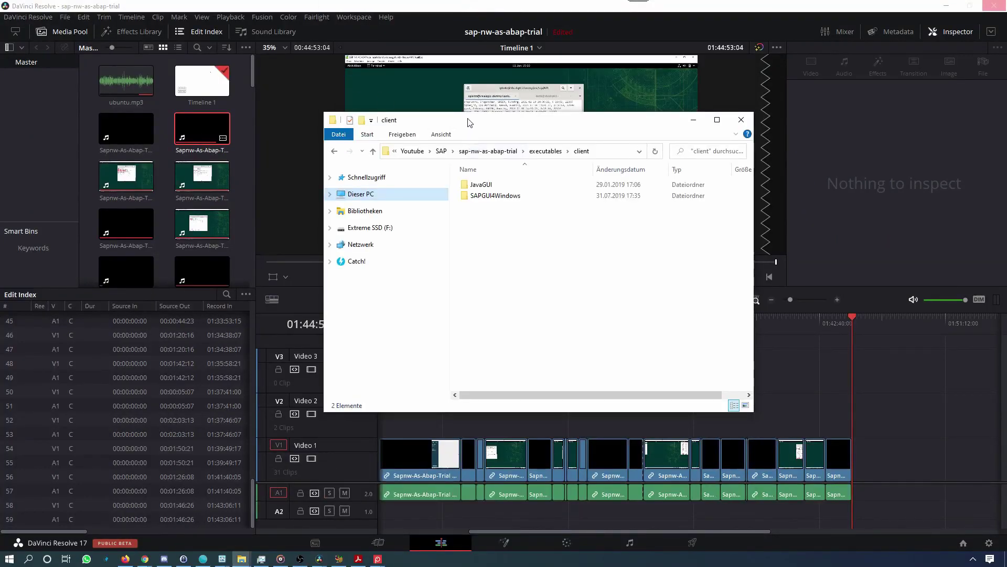
# Maximize Explorer, drill into SAPGUI4Windows\…\PRES1\GUI\WINDOWS\Win32 and run SapGuiSetup.exe
pyautogui.doubleClick(465, 107)
pyautogui.doubleClick(172, 80)
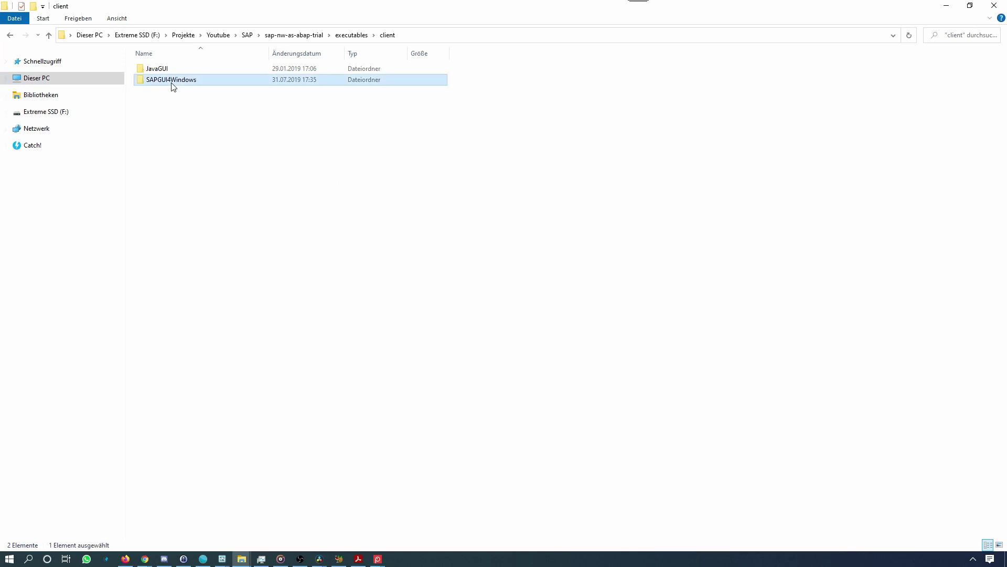
pyautogui.doubleClick(186, 69)
pyautogui.doubleClick(157, 69)
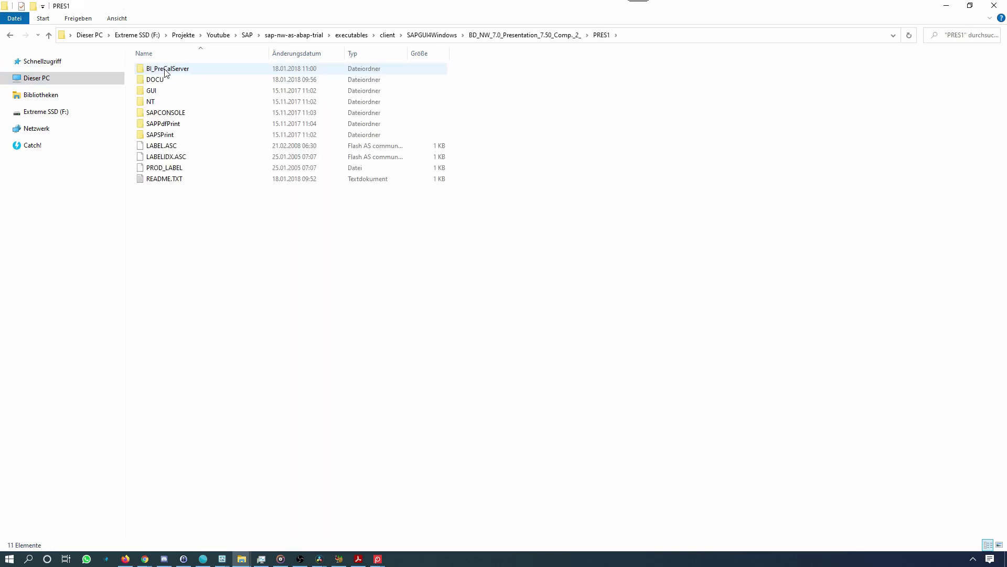
pyautogui.doubleClick(184, 91)
pyautogui.doubleClick(175, 68)
pyautogui.doubleClick(177, 68)
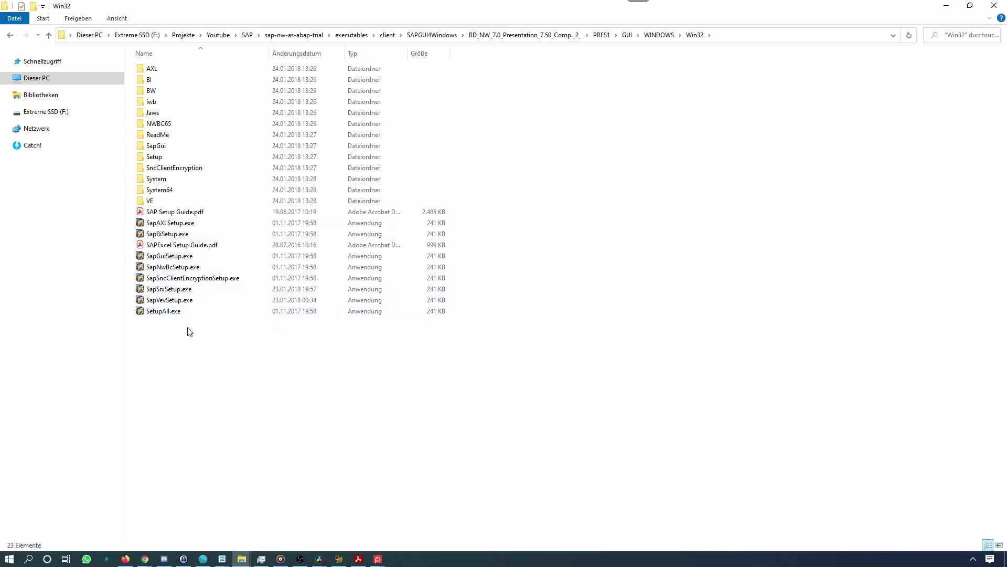
pyautogui.doubleClick(195, 258)
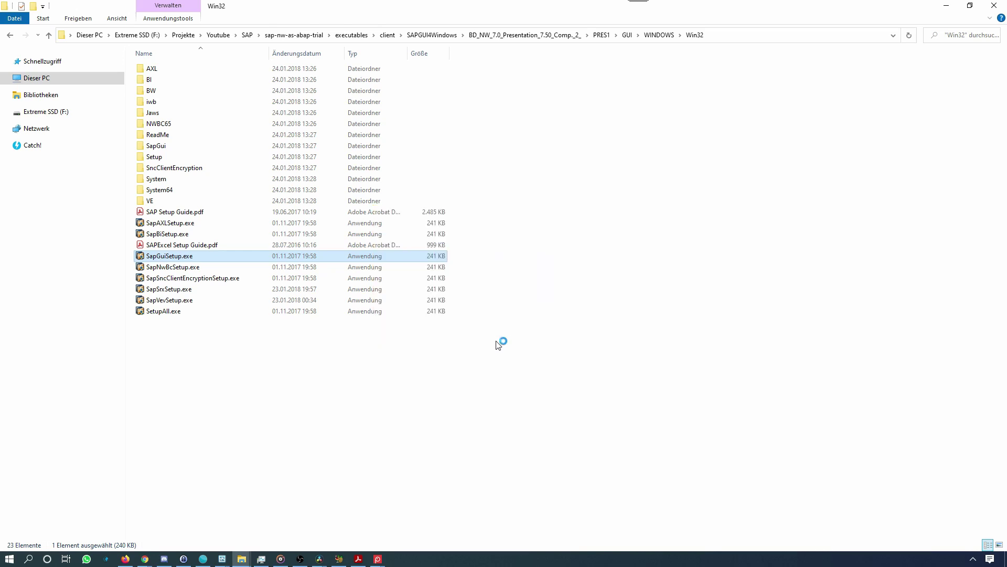
# Select SAP GUI for Windows 7.50 and SNC Client Encryption 2.0, keep the default path, and install
pyautogui.click(598, 393)
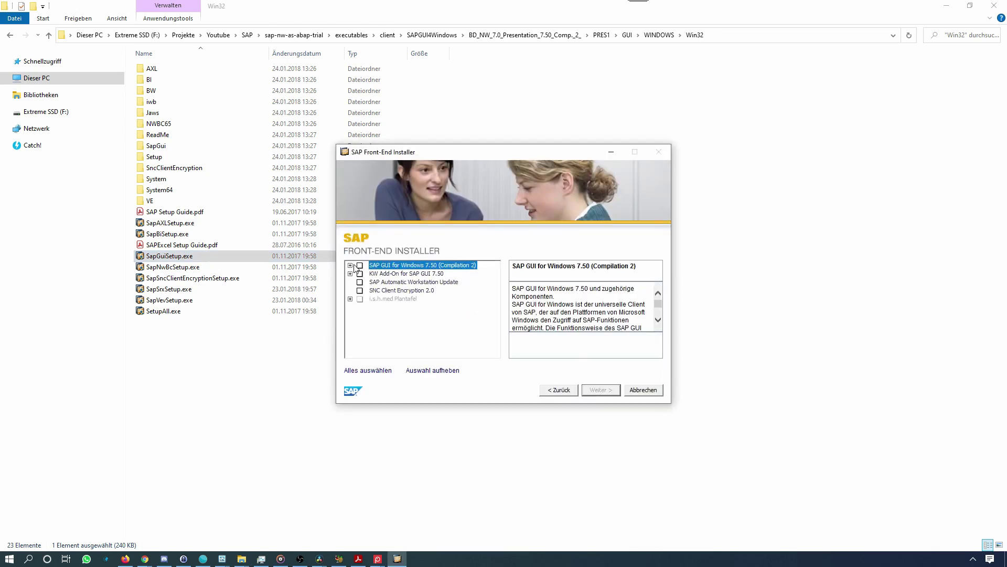
pyautogui.click(360, 265)
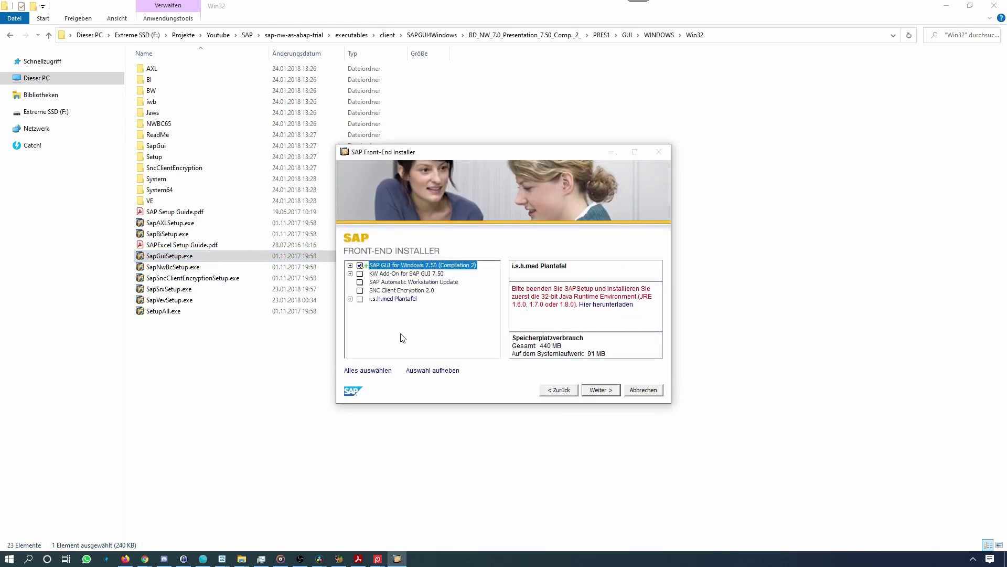
pyautogui.click(360, 291)
pyautogui.click(598, 393)
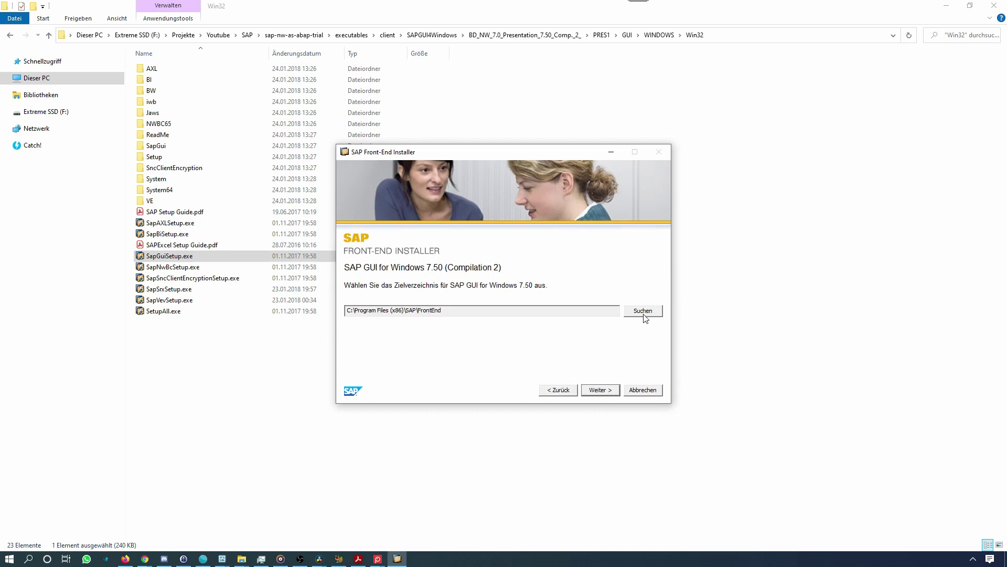
pyautogui.click(600, 390)
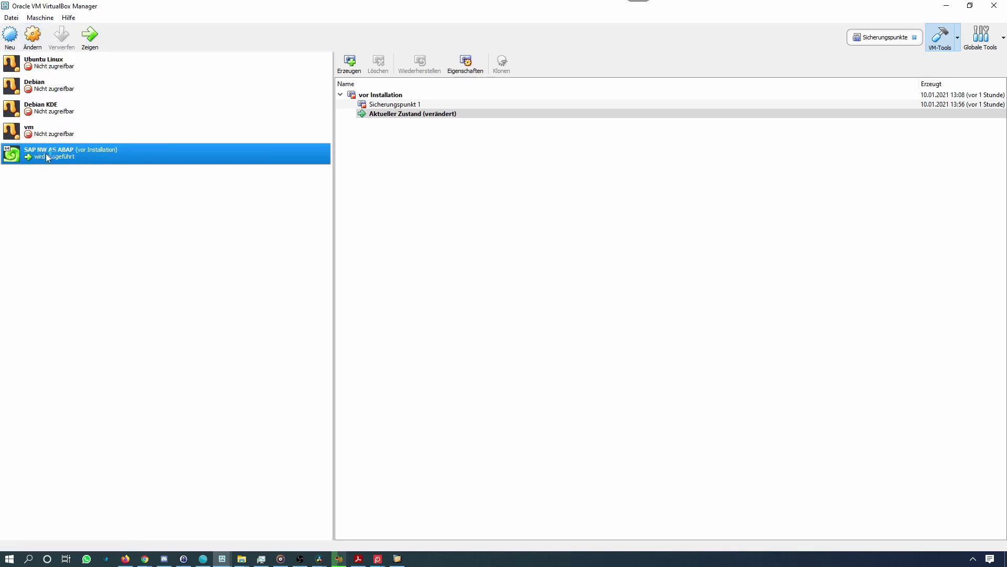
# Open the VM's network adapter advanced settings and its port forwarding rules
pyautogui.click(36, 48)
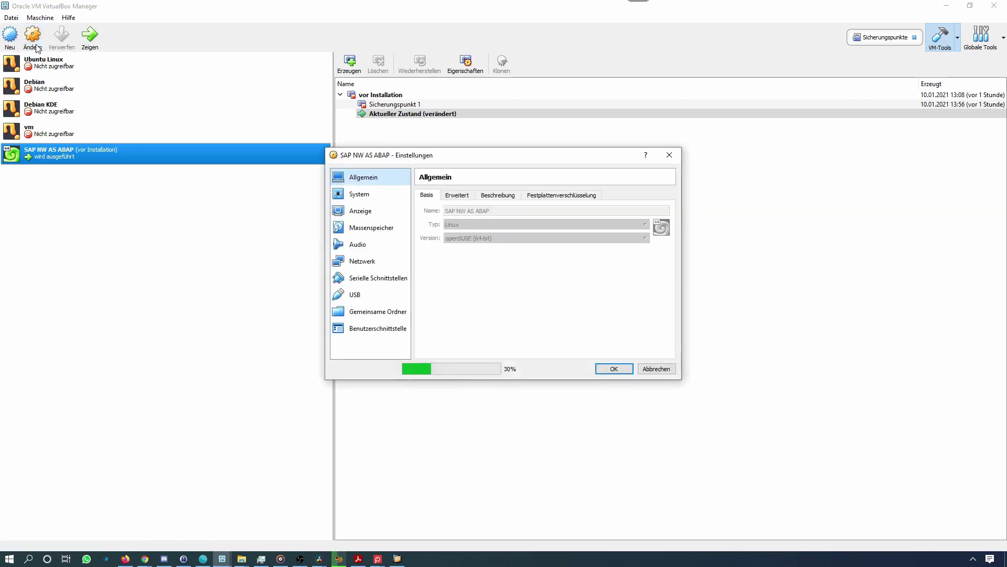
pyautogui.click(365, 264)
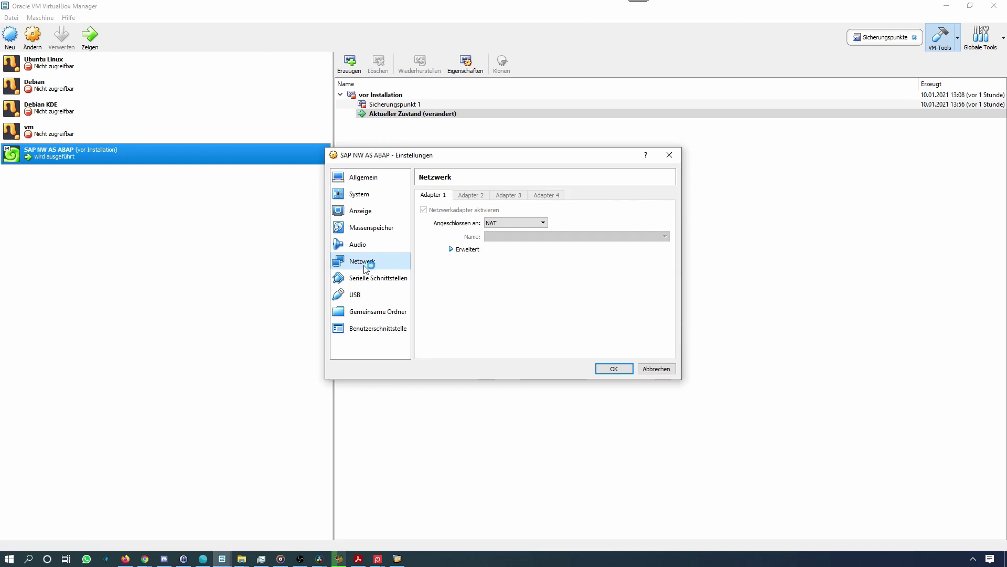
pyautogui.click(452, 249)
pyautogui.click(520, 316)
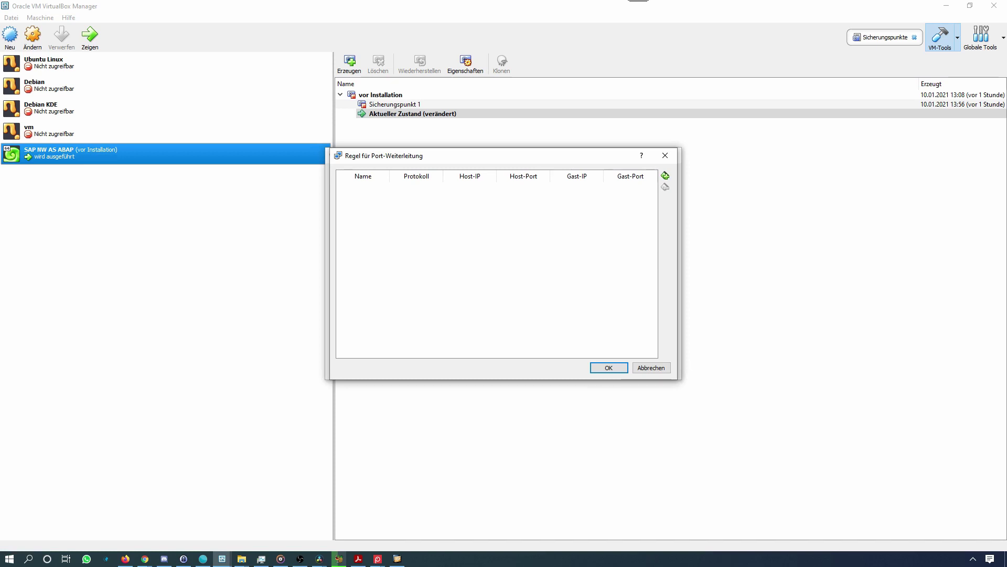
pyautogui.hotkey('alt', 'Tab')
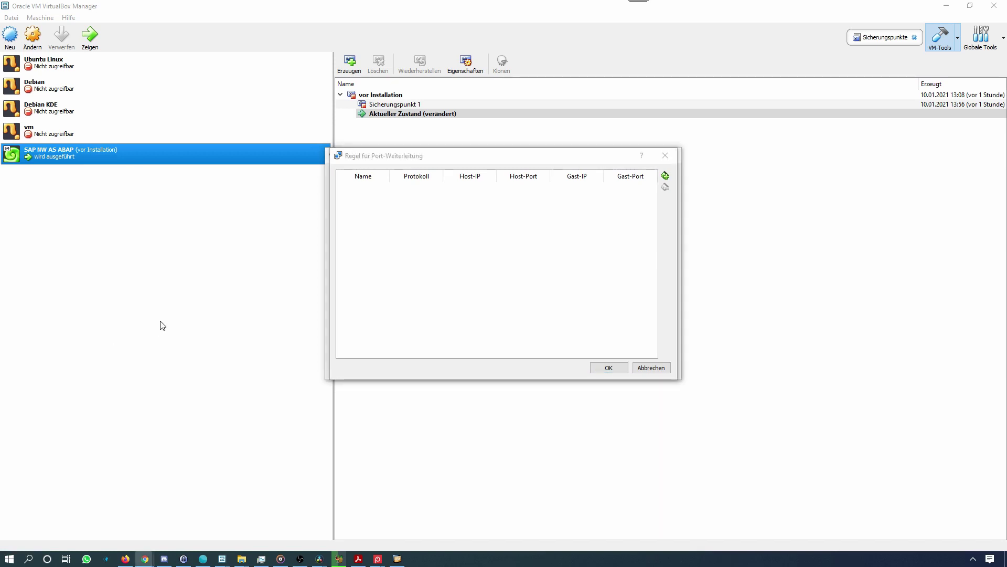
pyautogui.click(671, 181)
# Add an HTTP rule forwarding 127.0.0.1 port 8000 to 10.0.2.15 port 8000
pyautogui.click(666, 176)
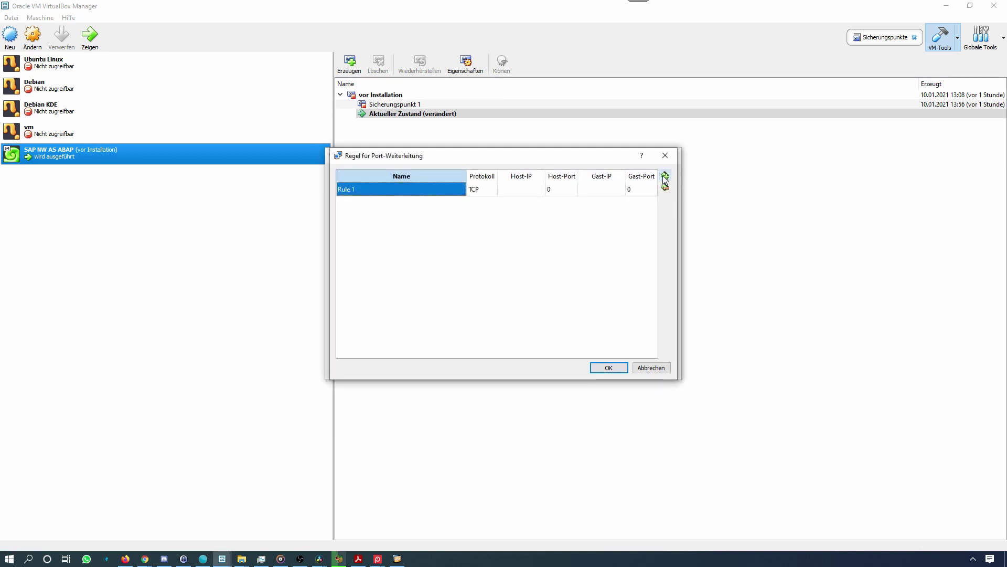
pyautogui.doubleClick(393, 190)
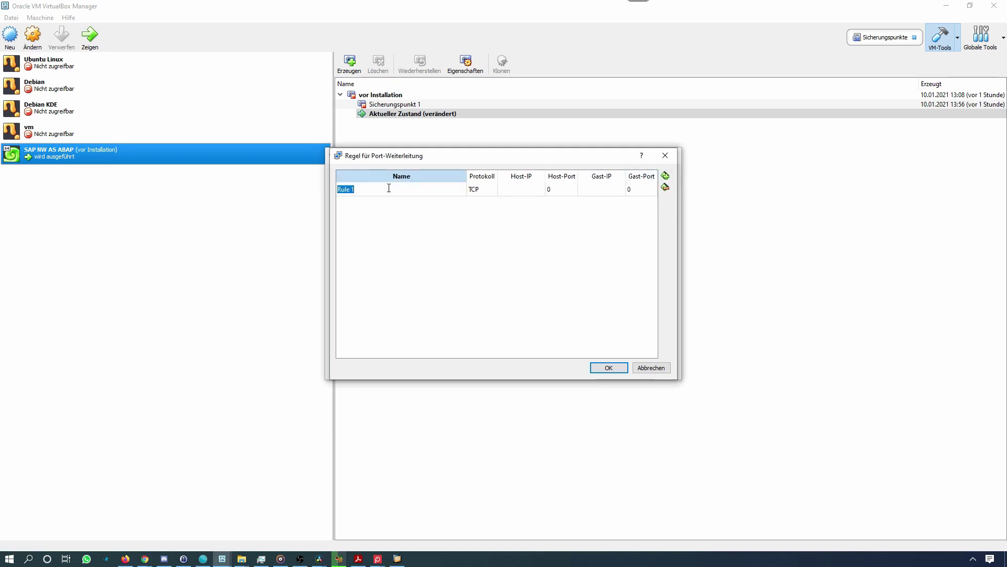
pyautogui.write('HTTP')
pyautogui.click(507, 189)
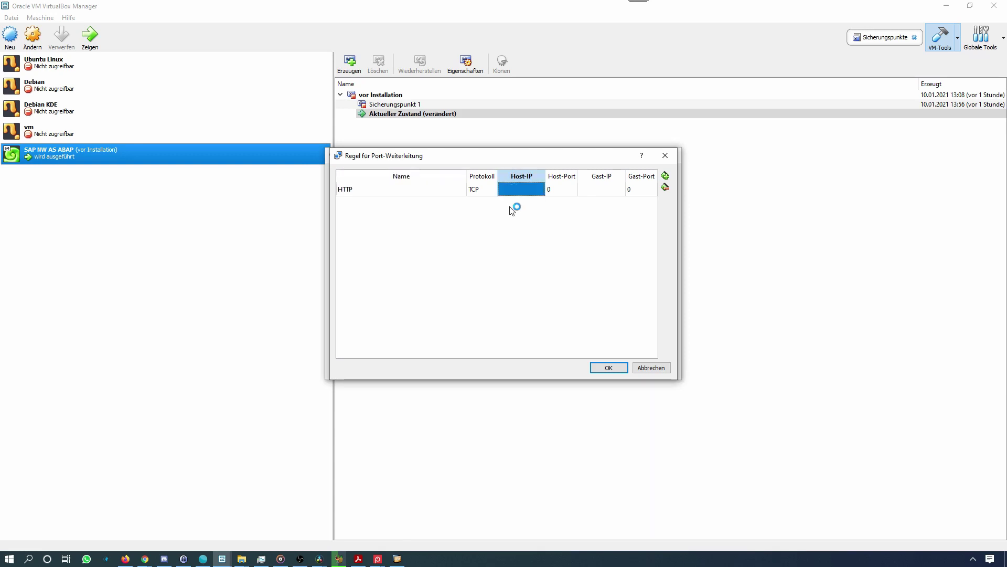
pyautogui.write('127.0.0.1')
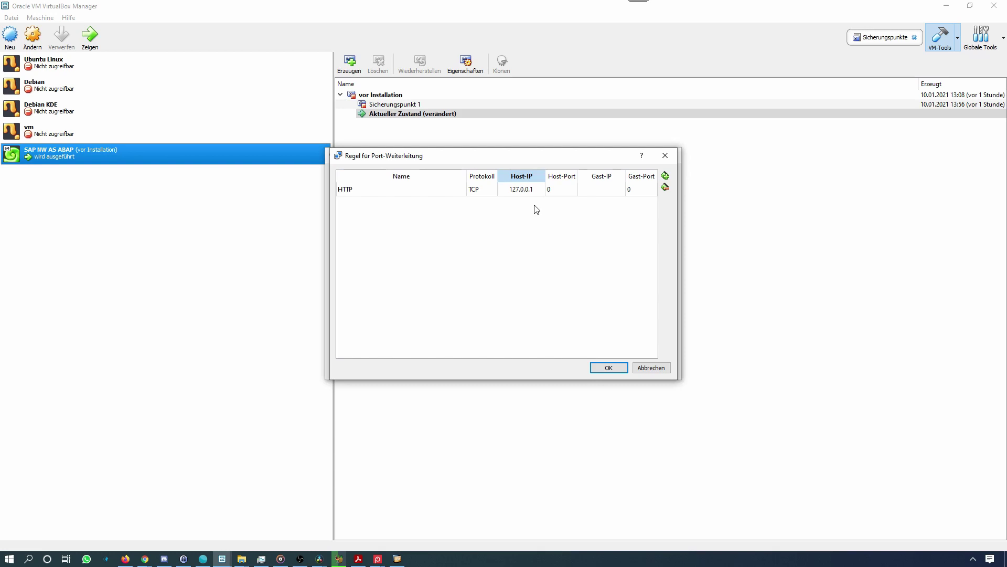
pyautogui.click(566, 191)
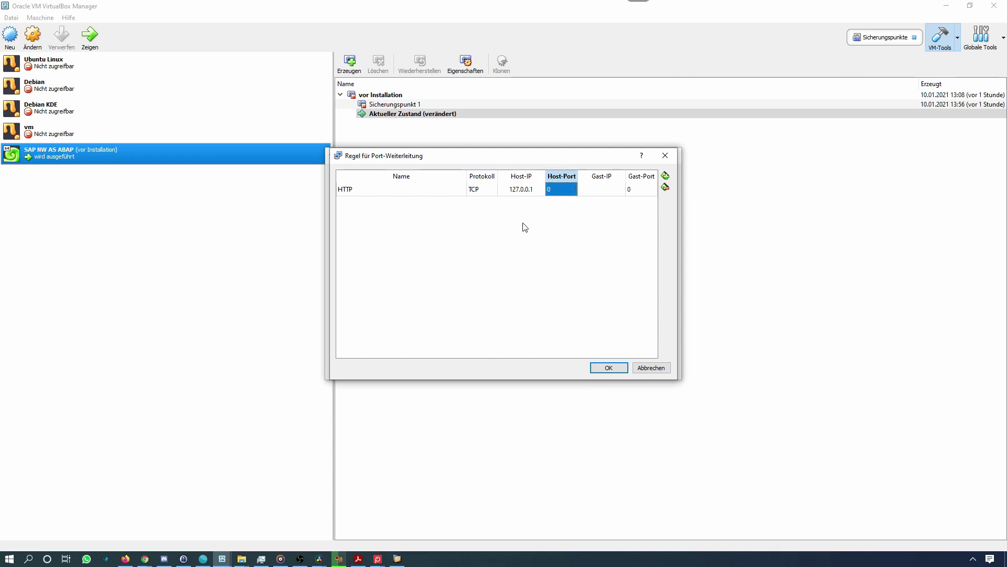
pyautogui.write('8000')
pyautogui.click(598, 192)
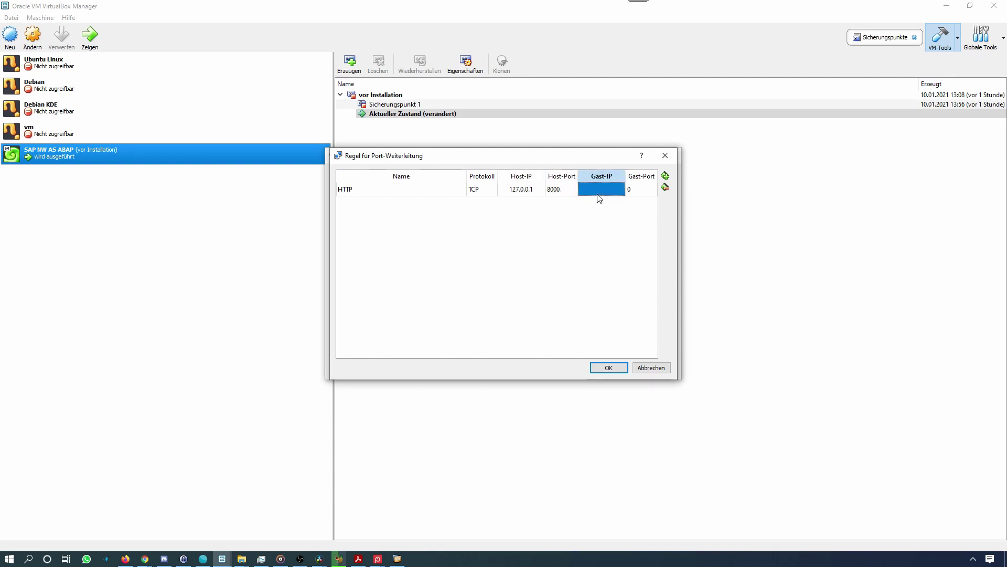
pyautogui.write('10.0.2.15')
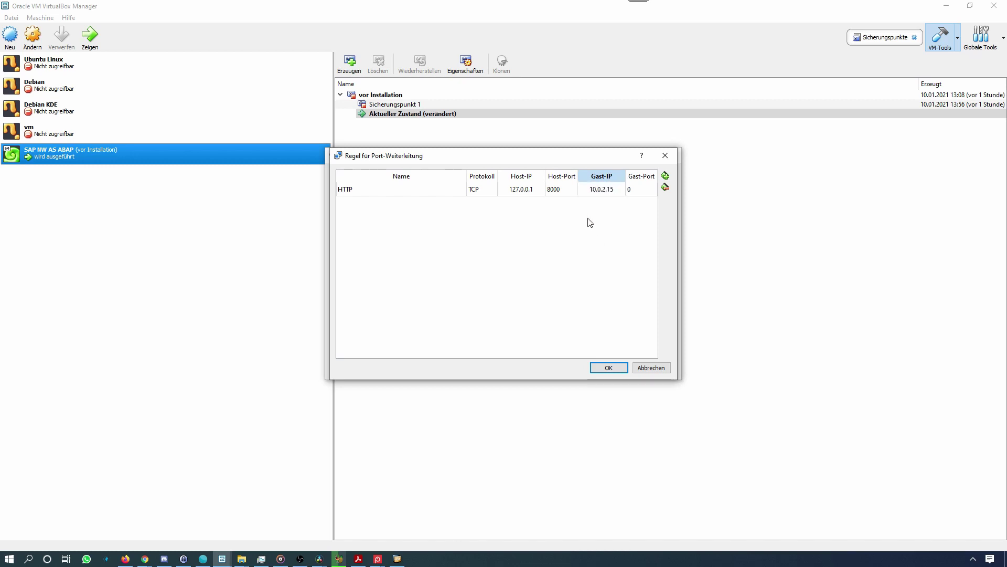
pyautogui.click(639, 191)
pyautogui.write('8000')
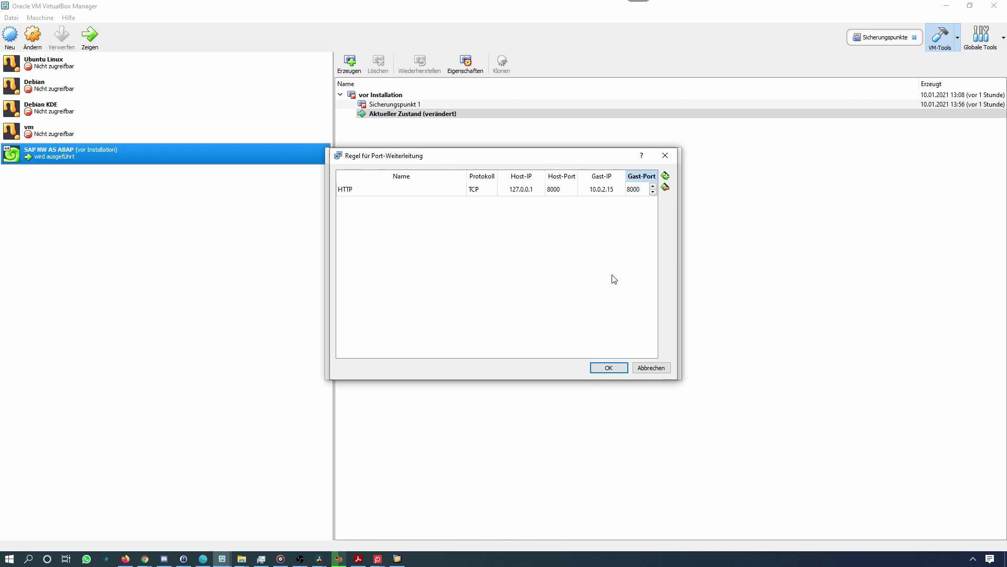
pyautogui.press('Return')
# Add an HTTPS rule forwarding 127.0.0.1 port 44300 to 10.0.2.15 port 44300
pyautogui.click(666, 177)
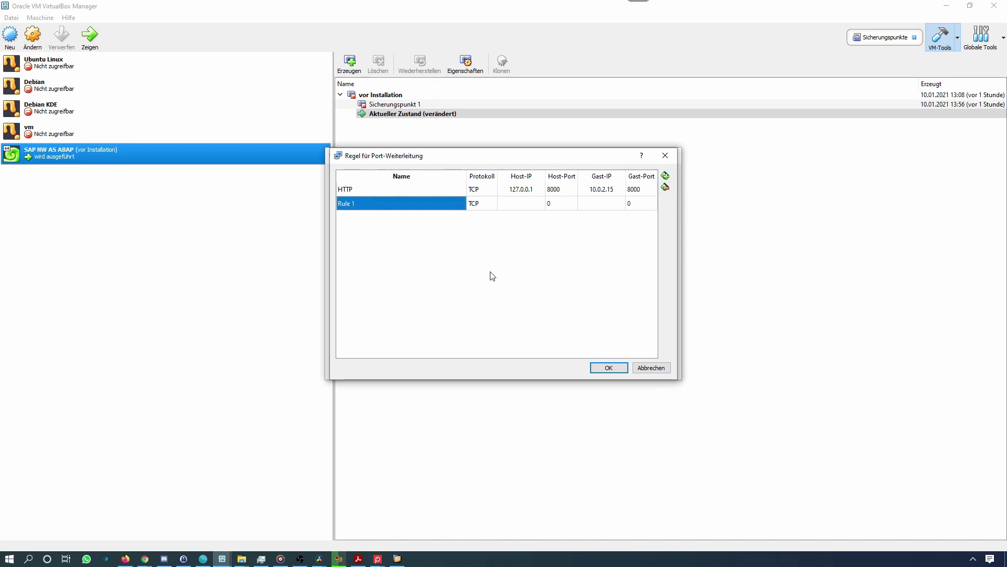
pyautogui.click(371, 206)
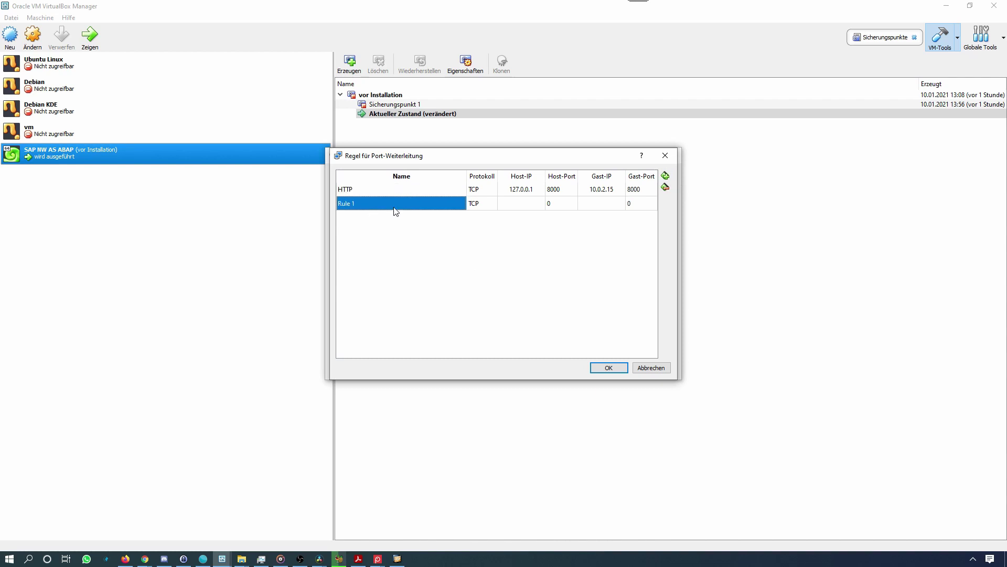
pyautogui.write('HTTPS')
pyautogui.click(518, 206)
pyautogui.write('1')
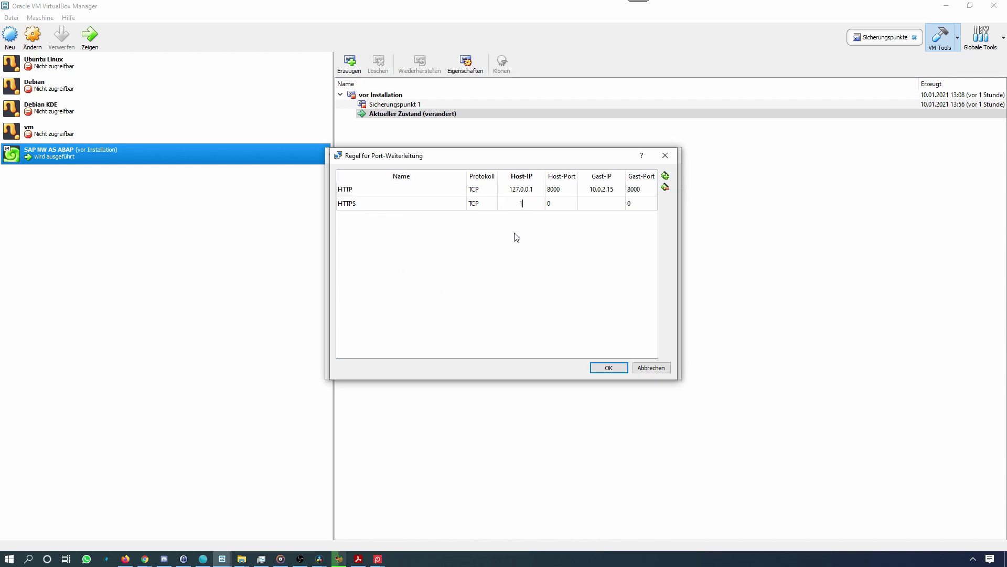
pyautogui.write('27.0.0.1')
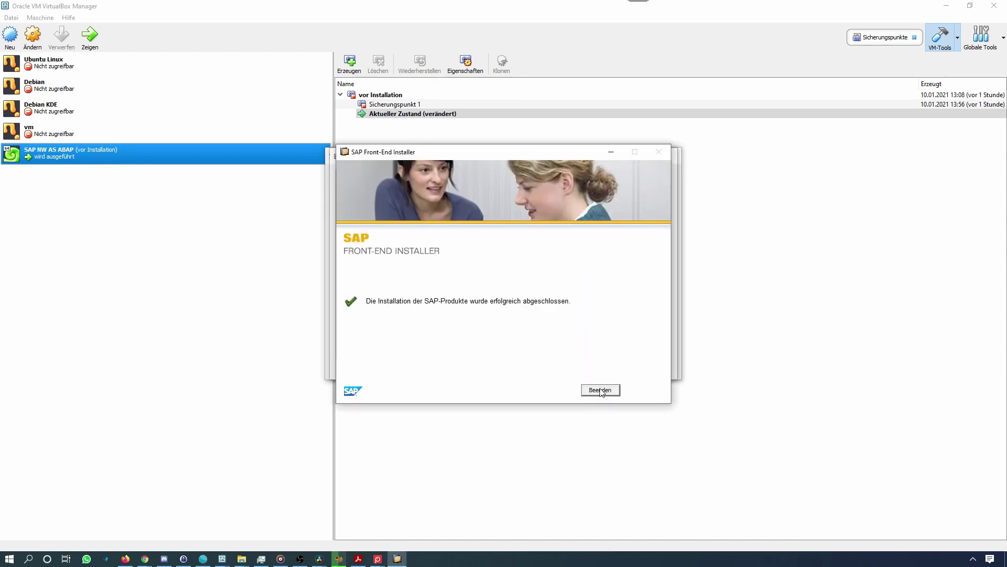
pyautogui.click(600, 390)
pyautogui.click(561, 204)
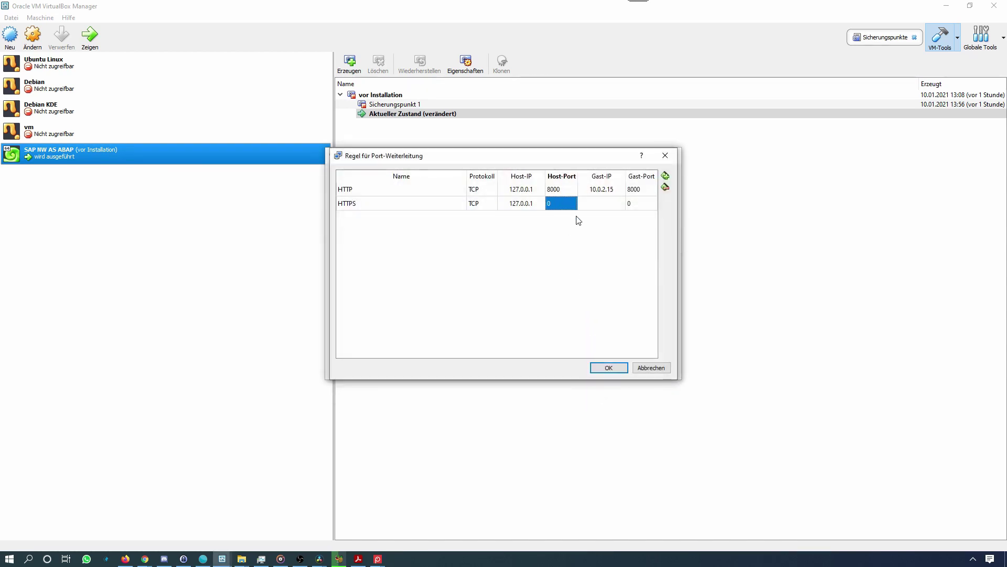
pyautogui.write('44300')
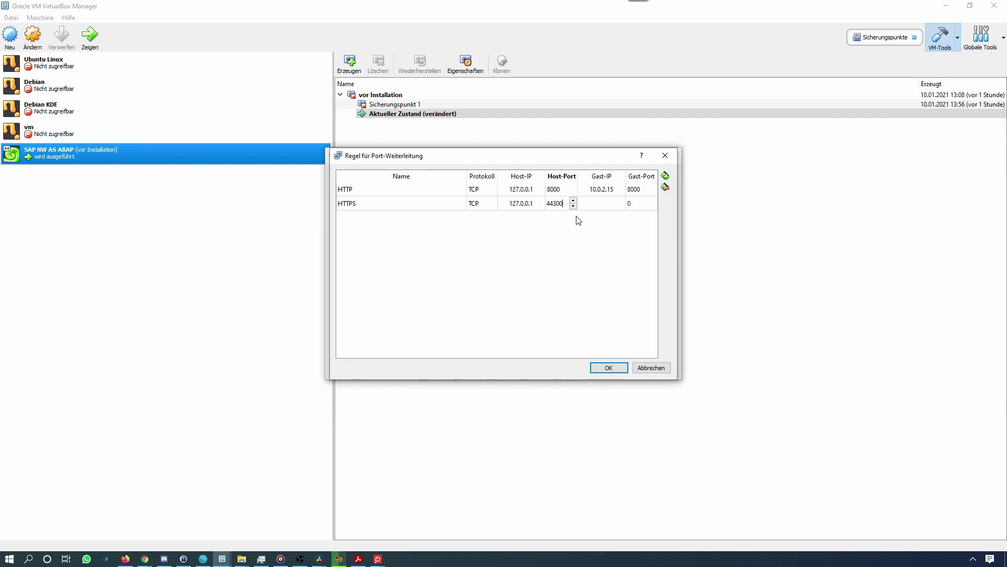
pyautogui.click(601, 206)
pyautogui.write('10.0.2.15')
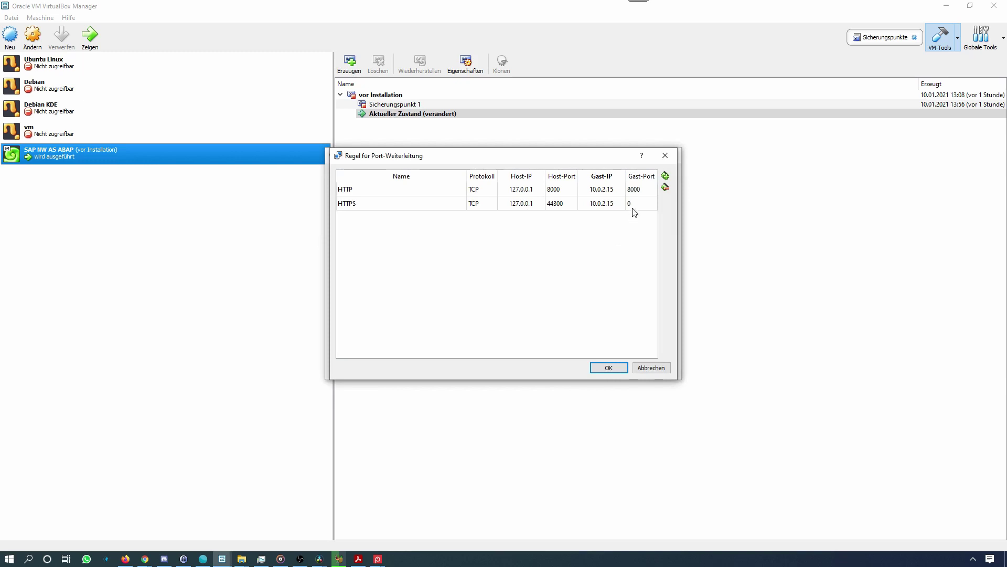
pyautogui.click(635, 203)
pyautogui.write('44300')
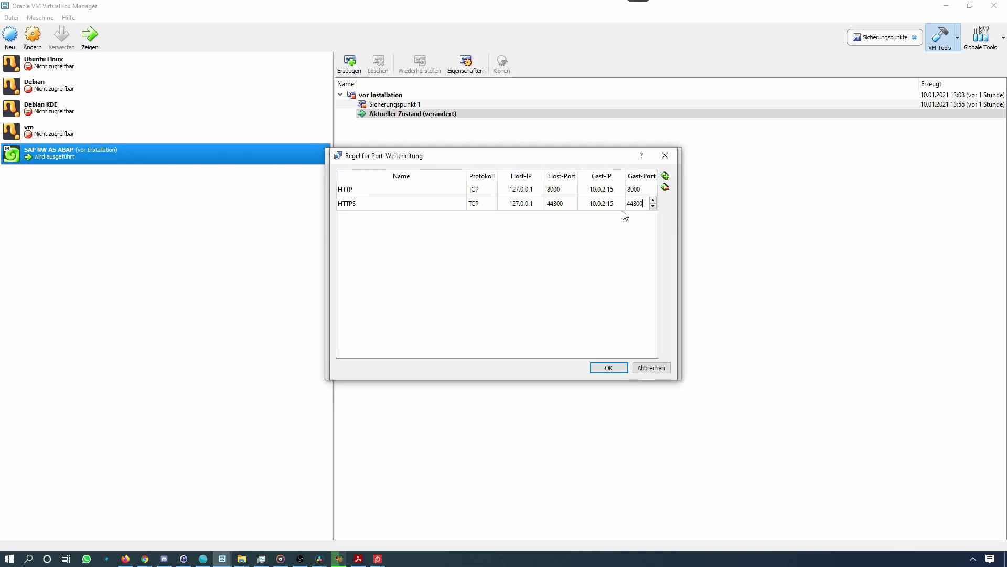
pyautogui.press('Return')
# Add an RFC rule forwarding 127.0.0.1 port 3300 to 10.0.2.15 port 3300
pyautogui.click(665, 175)
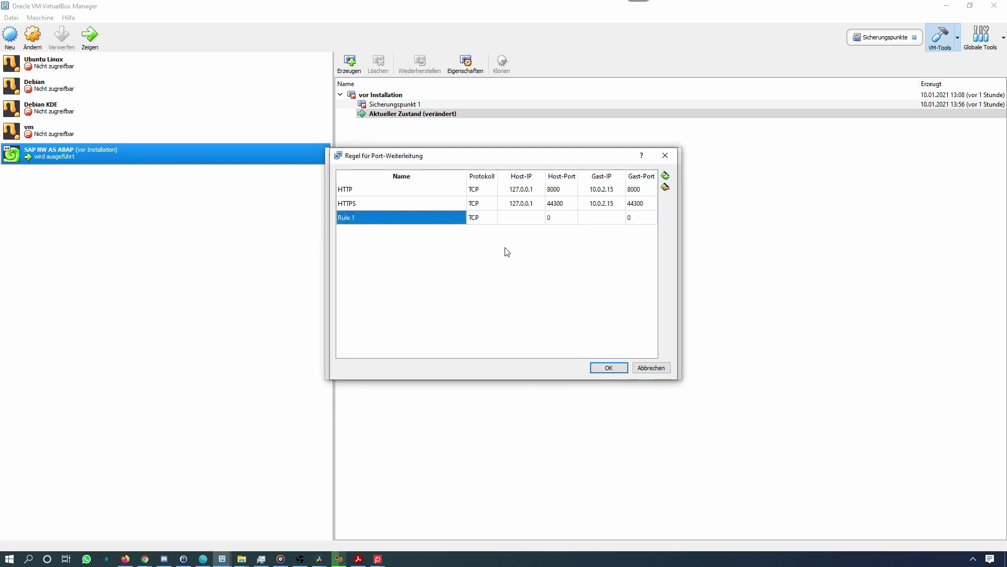
pyautogui.write('RFC')
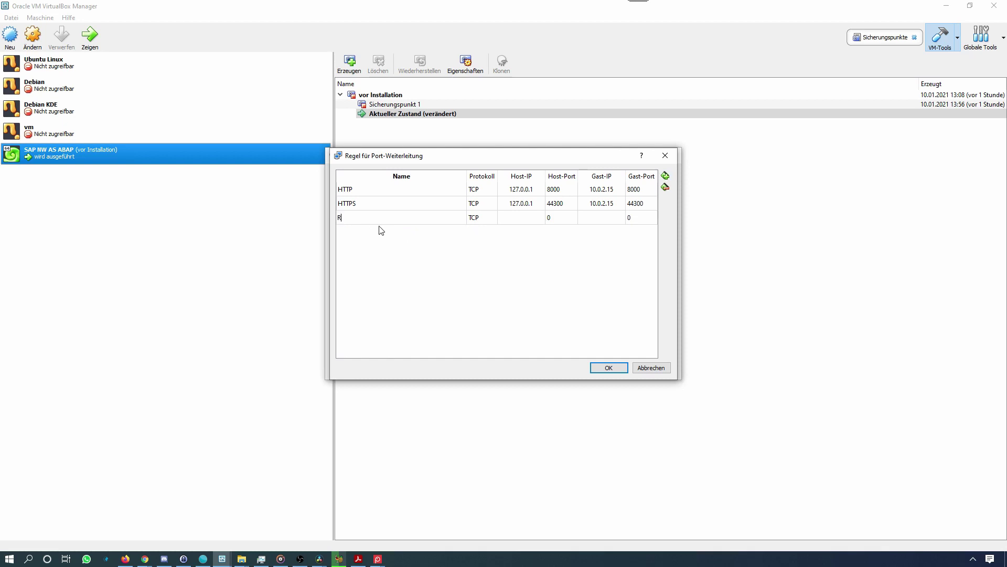
pyautogui.click(520, 217)
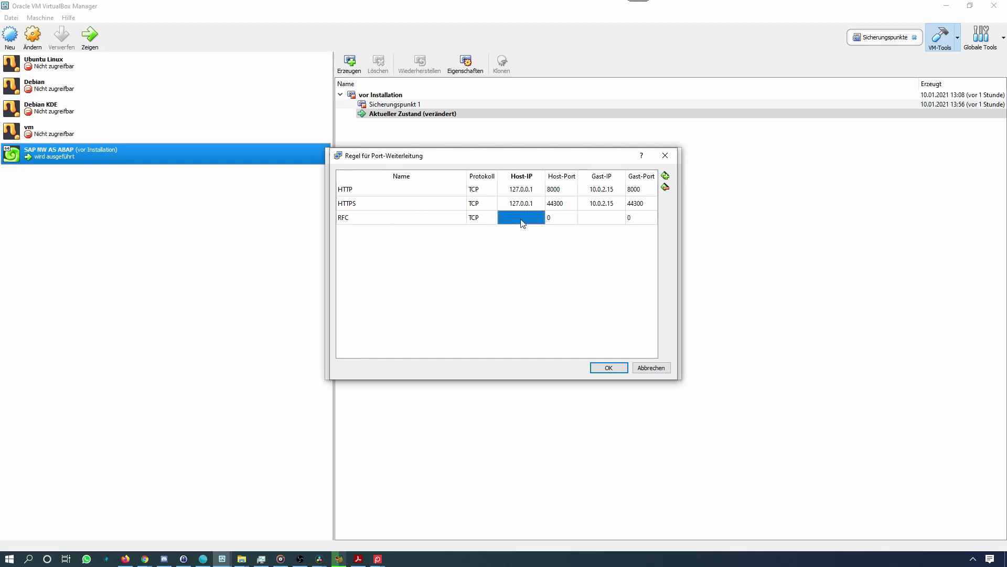
pyautogui.write('127.0.0.1')
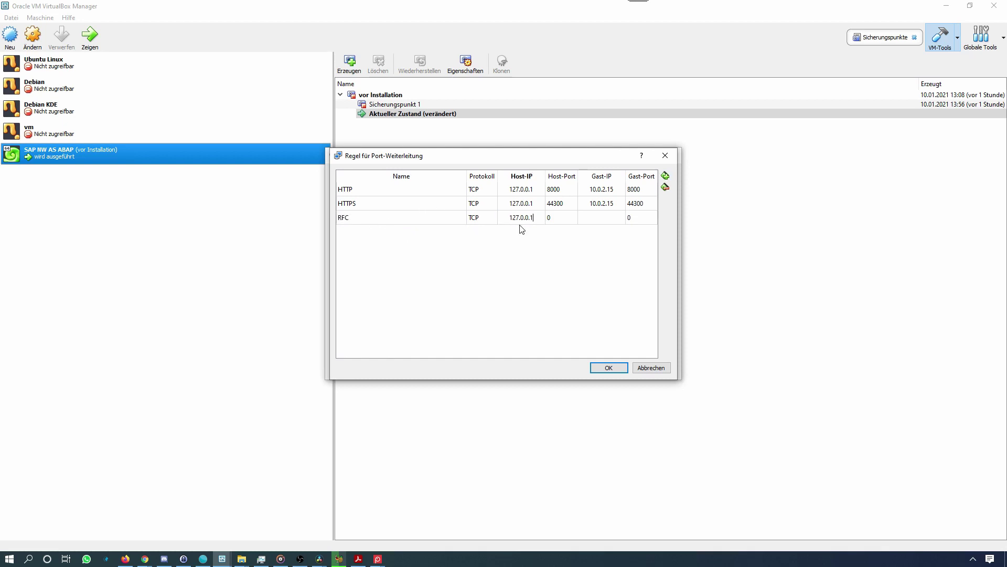
pyautogui.click(551, 220)
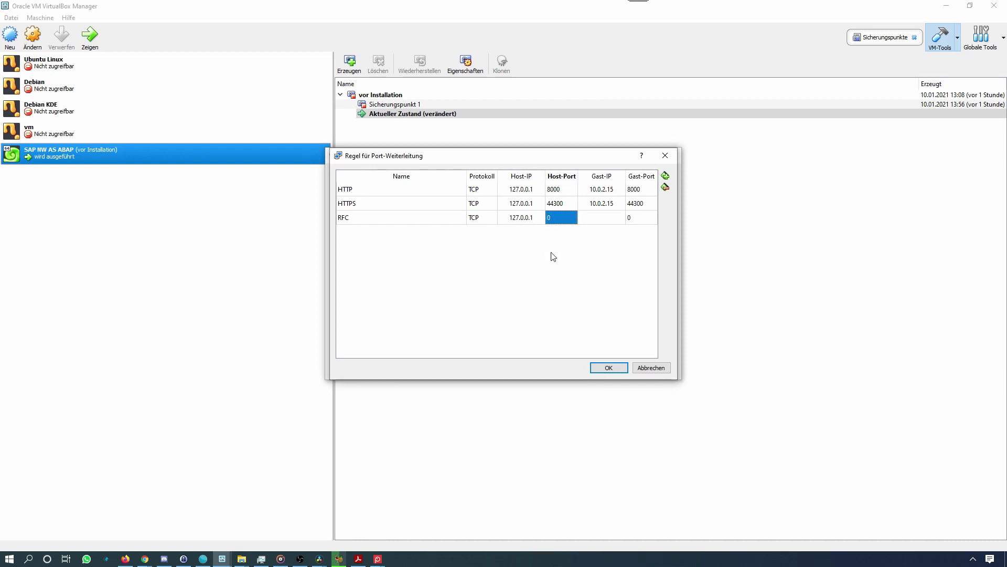
pyautogui.write('3300')
pyautogui.click(609, 216)
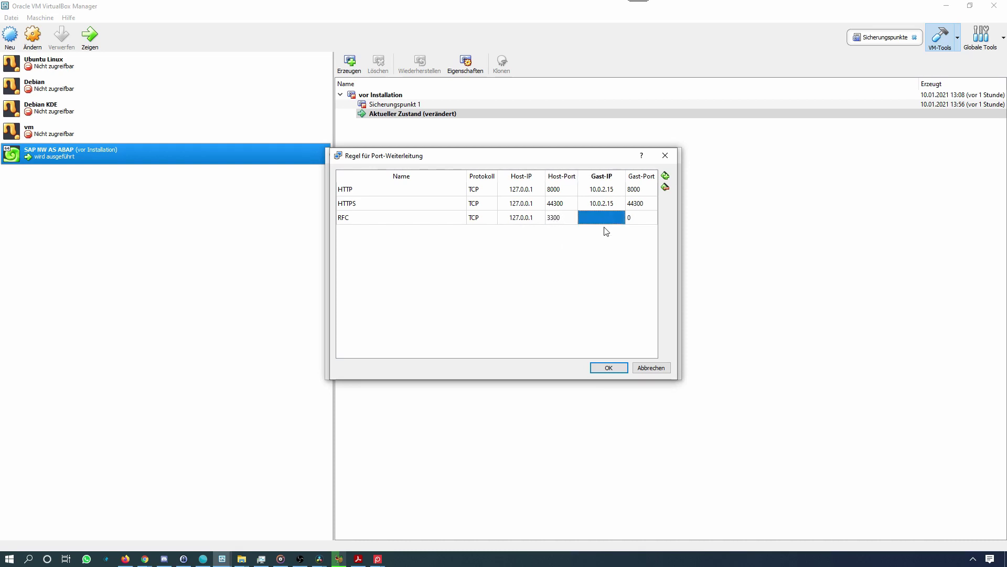
pyautogui.write('10.0.2.15')
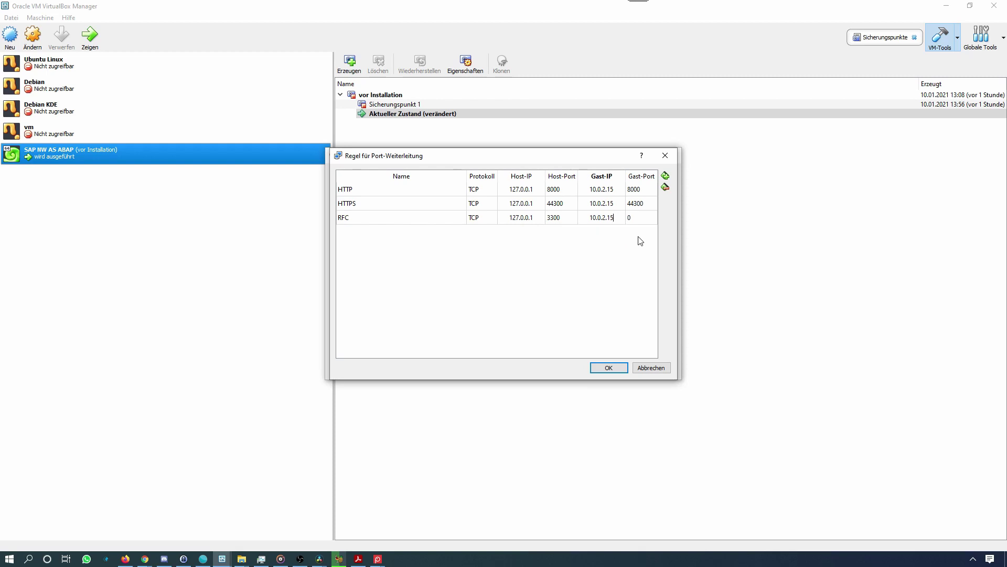
pyautogui.click(640, 217)
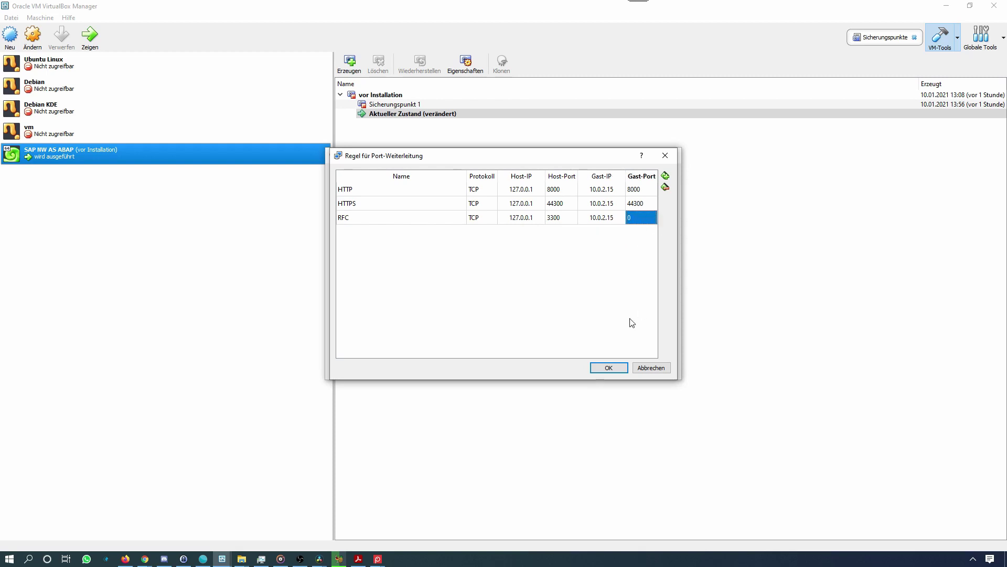
pyautogui.write('33')
pyautogui.press('Return')
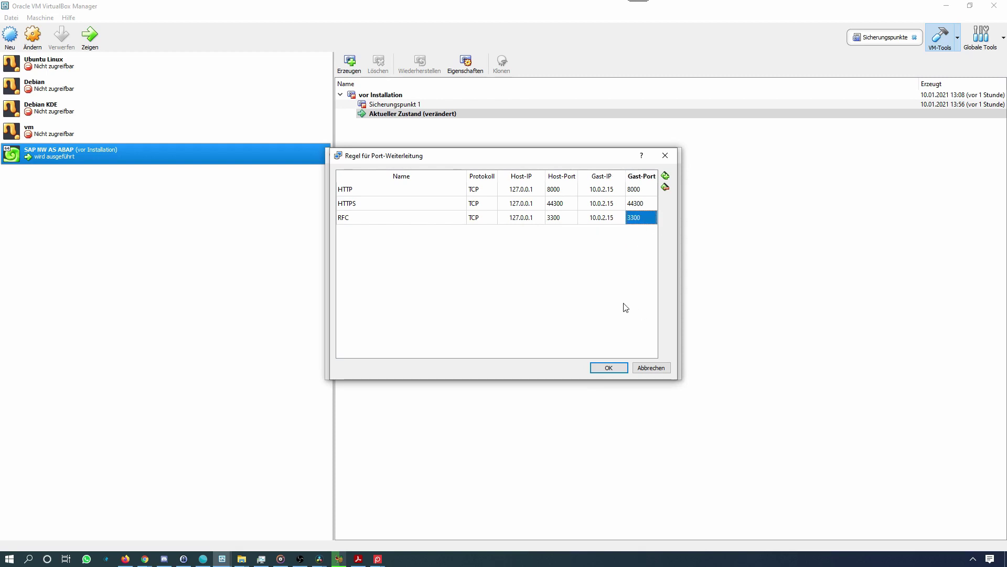
# Add a SAPGUI rule mapping 127.0.0.1:3200 to 10.0.2.15:3200 and save the network settings
pyautogui.click(665, 175)
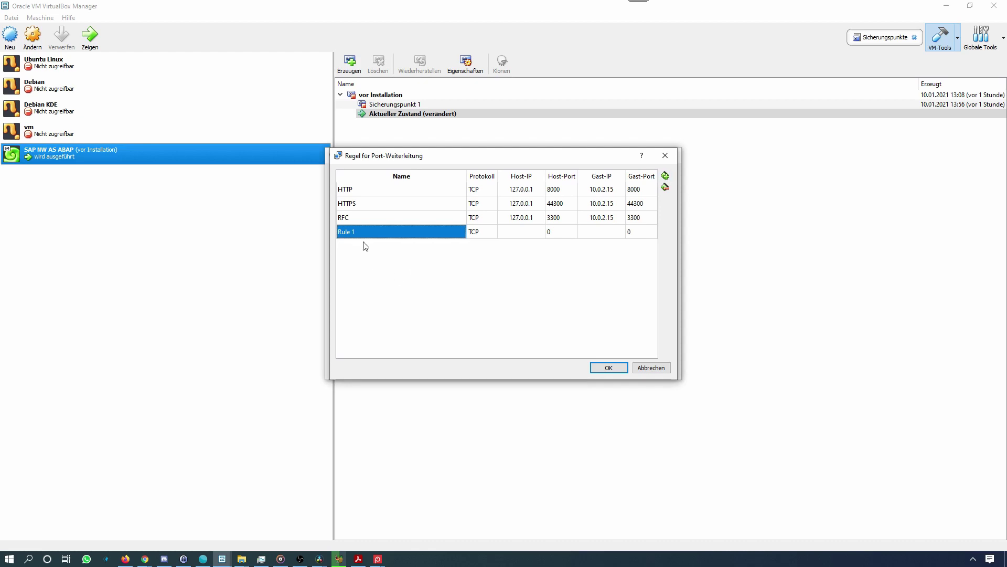
pyautogui.write('SAPGUI')
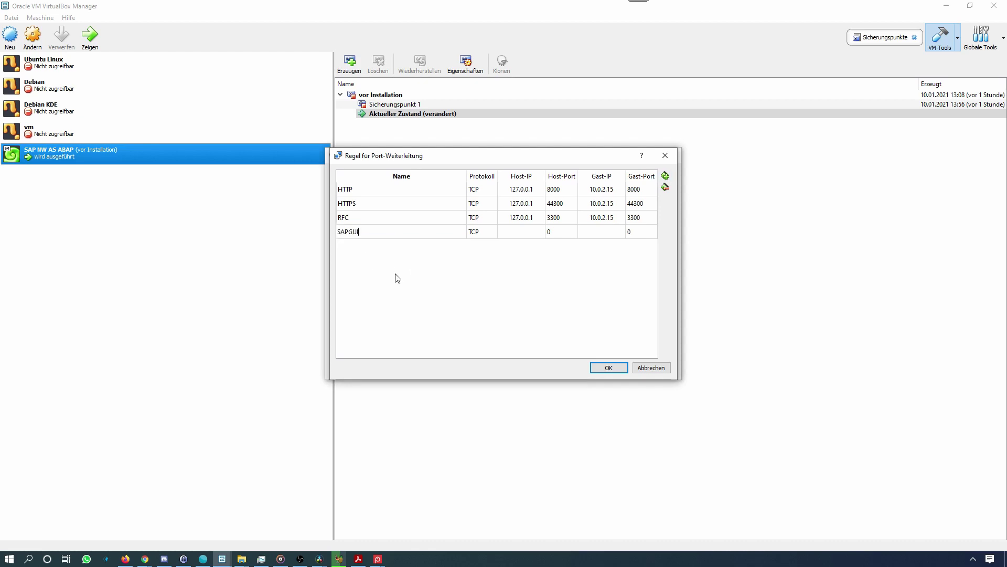
pyautogui.click(503, 232)
pyautogui.write('127.0.0.1')
pyautogui.click(554, 234)
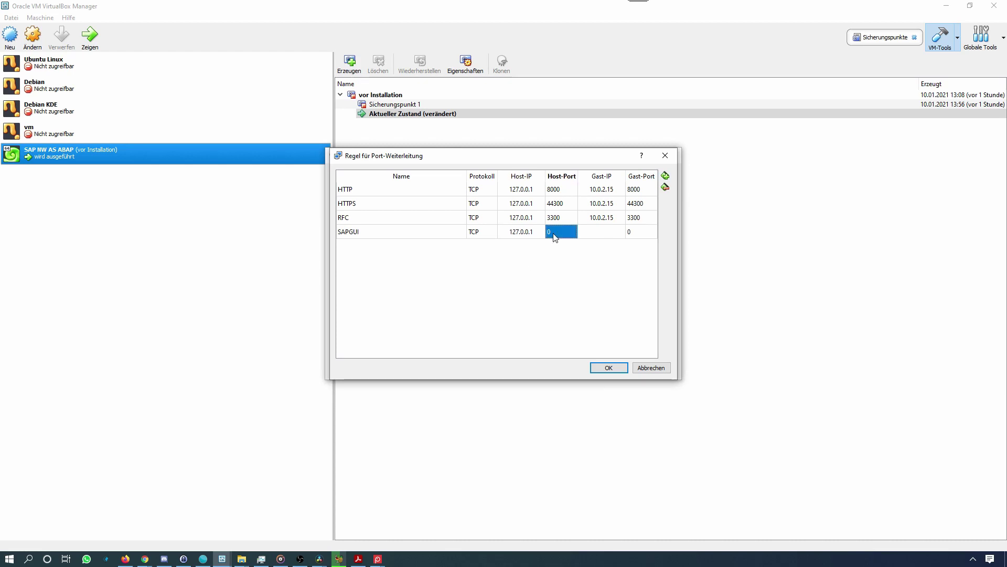
pyautogui.write('3200')
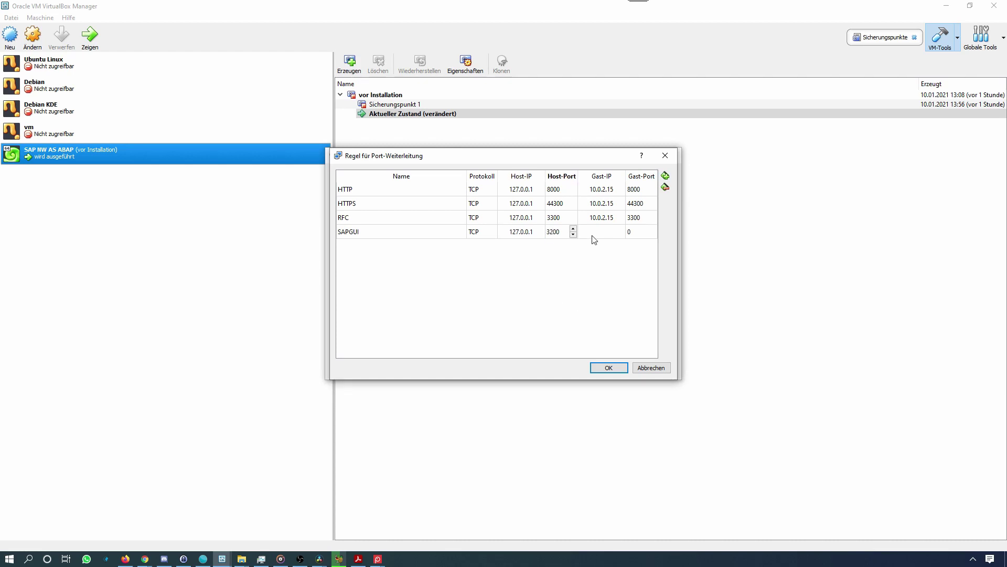
pyautogui.press('Tab')
pyautogui.write('10.')
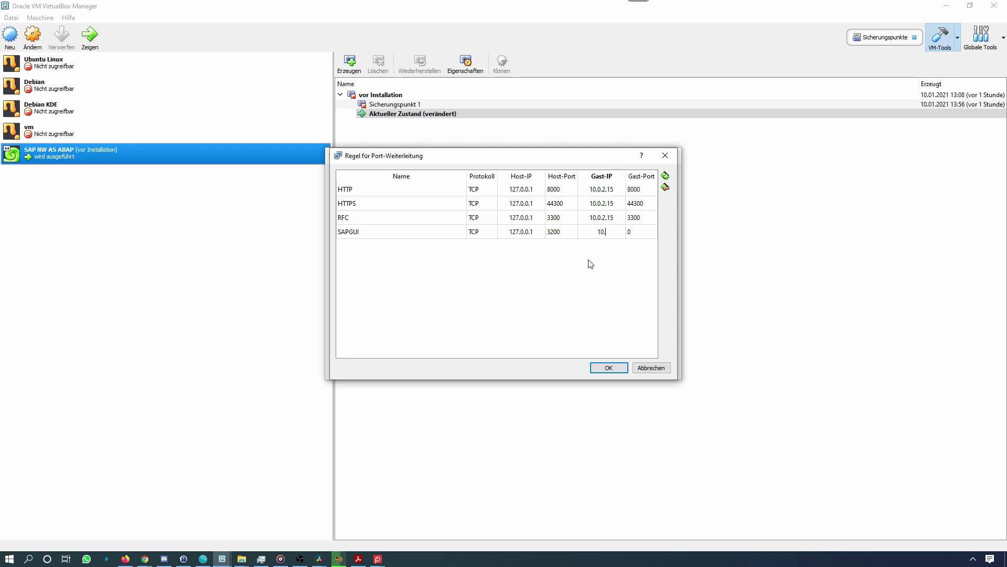
pyautogui.write('0.2.15')
pyautogui.press('Tab')
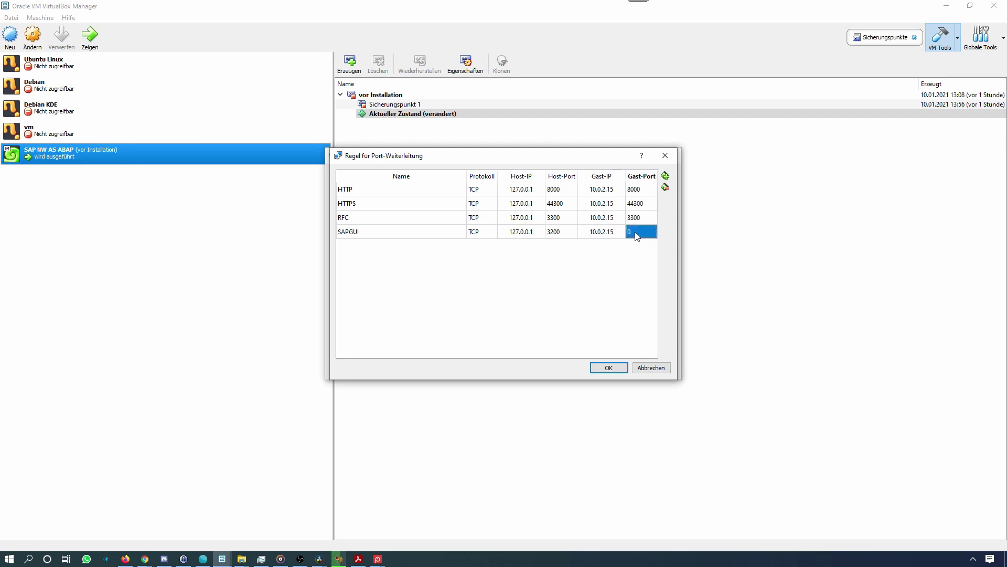
pyautogui.write('3200')
pyautogui.press('Return')
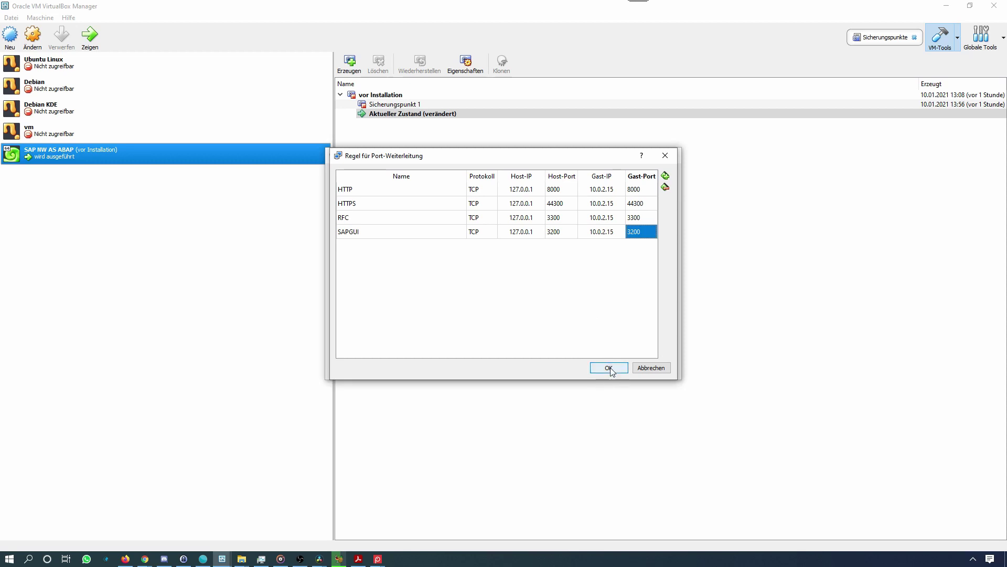
pyautogui.click(610, 368)
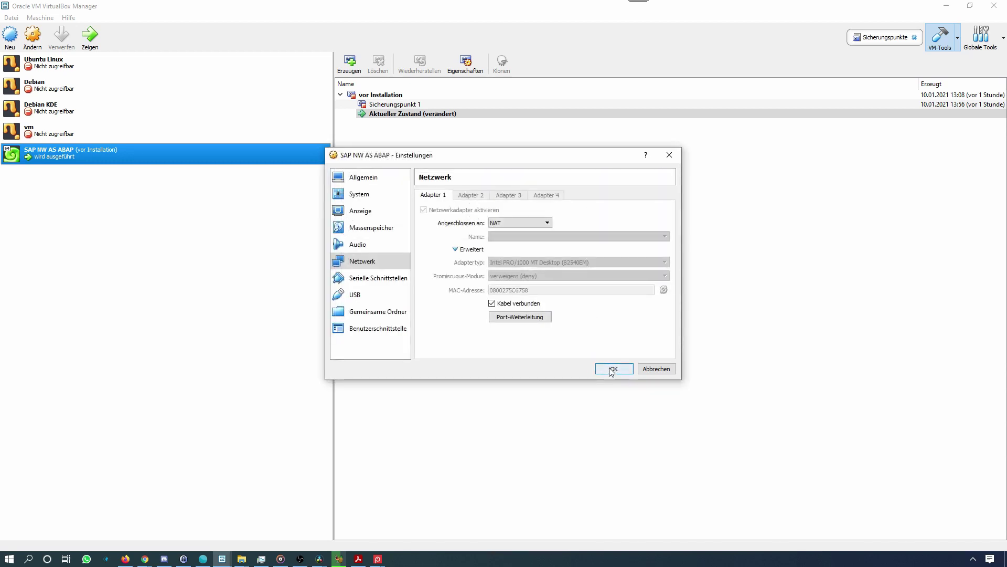
pyautogui.click(612, 370)
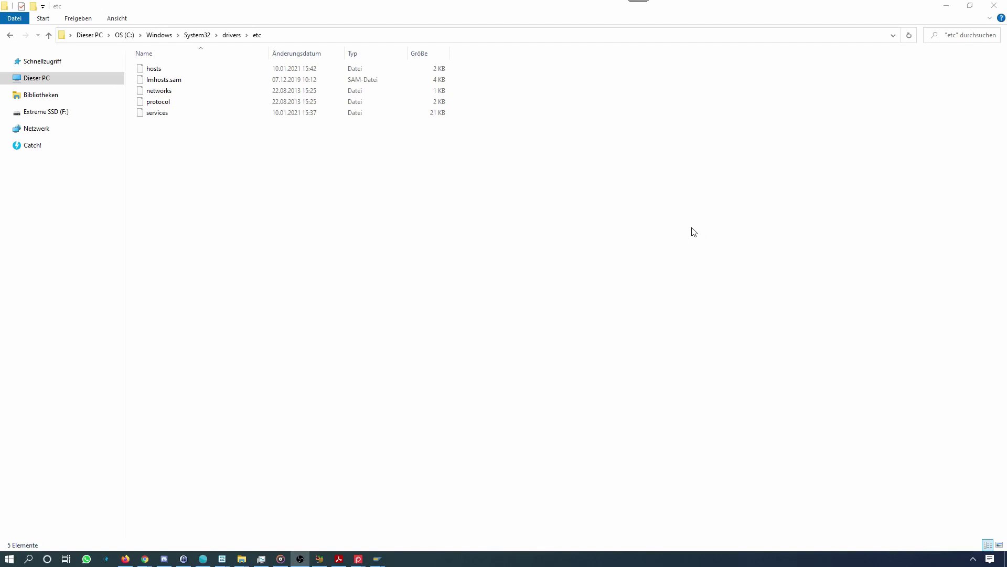
# Launch Notepad (Editor) with administrator rights from the Windows search
pyautogui.click(678, 231)
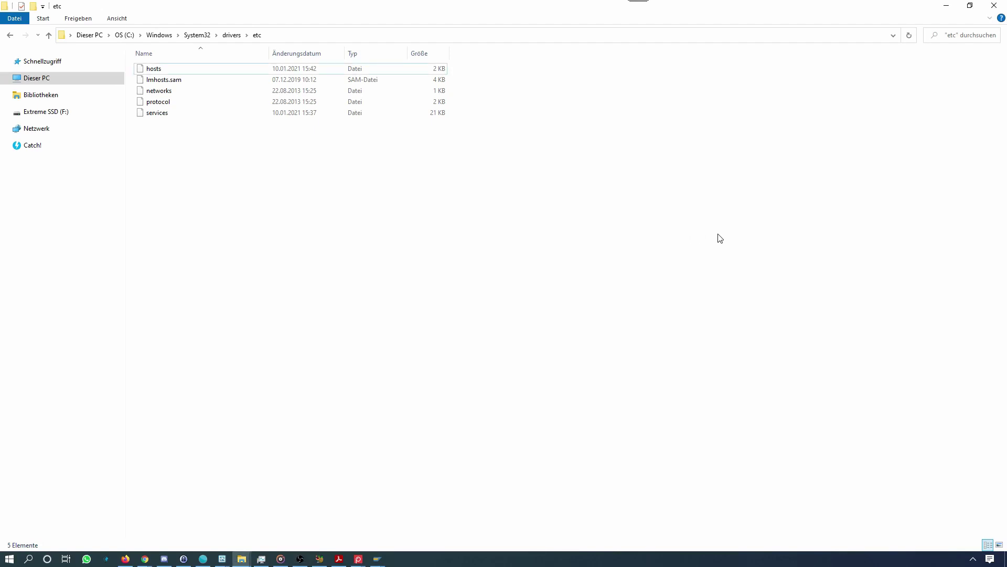
pyautogui.press('super')
pyautogui.write('ditor')
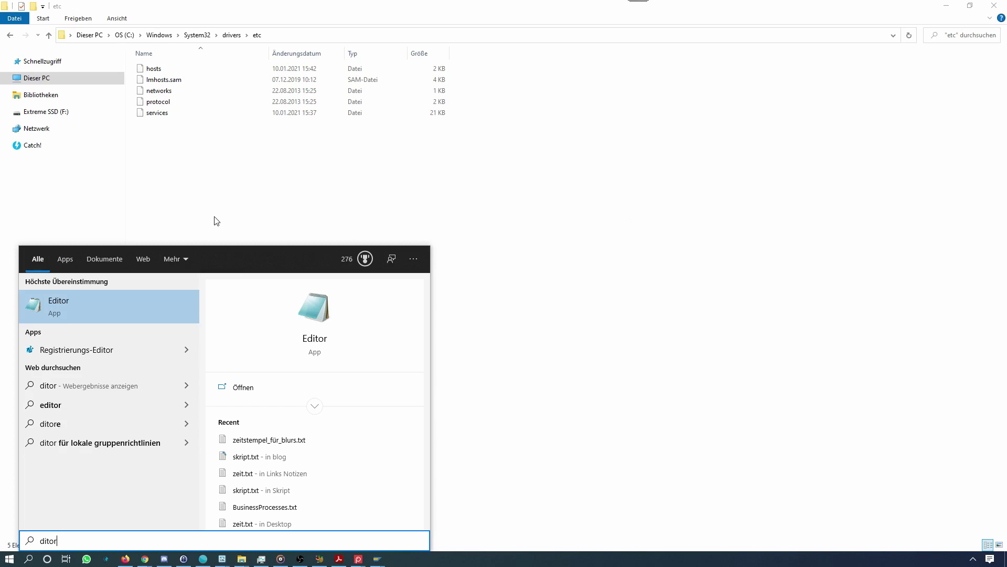
pyautogui.rightClick(47, 309)
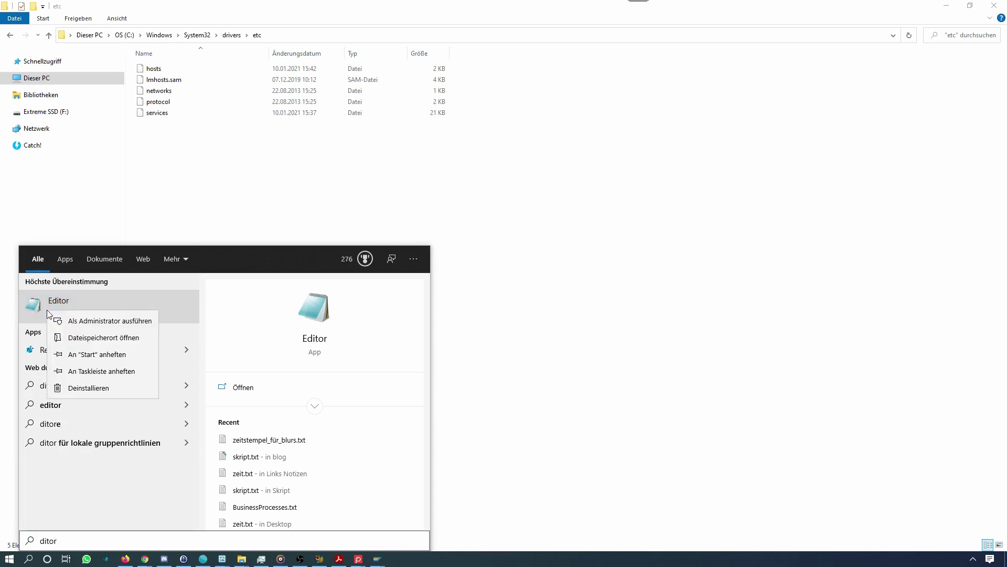
pyautogui.click(119, 320)
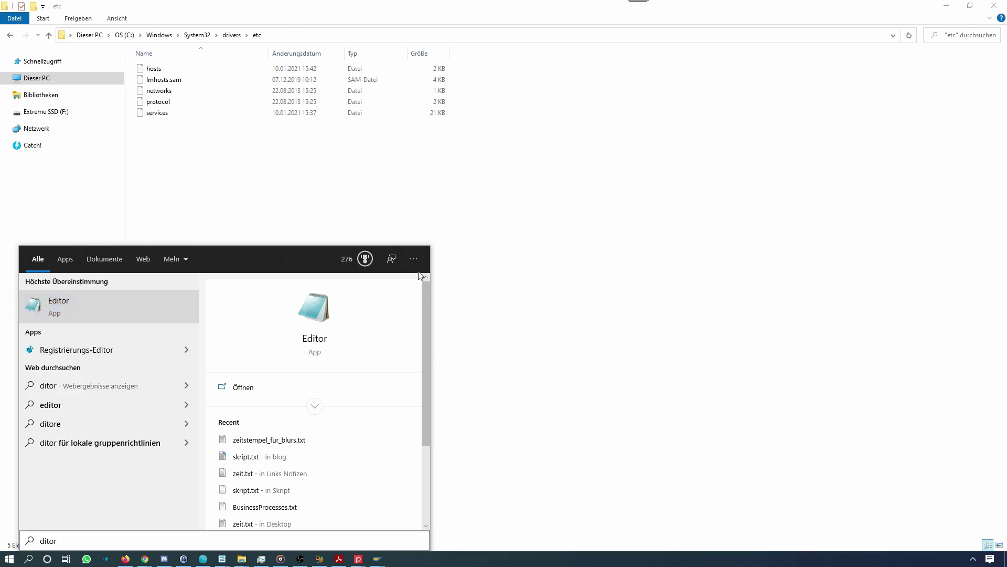
# Show the Open dialog for the etc folder with the All Files (*.*) filter
pyautogui.click(282, 35)
pyautogui.click(397, 558)
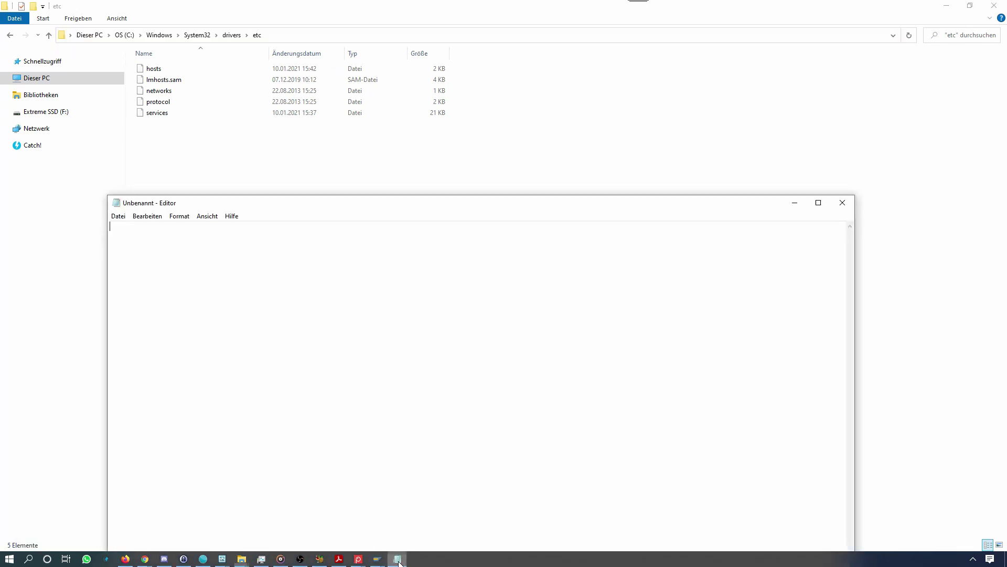
pyautogui.click(124, 218)
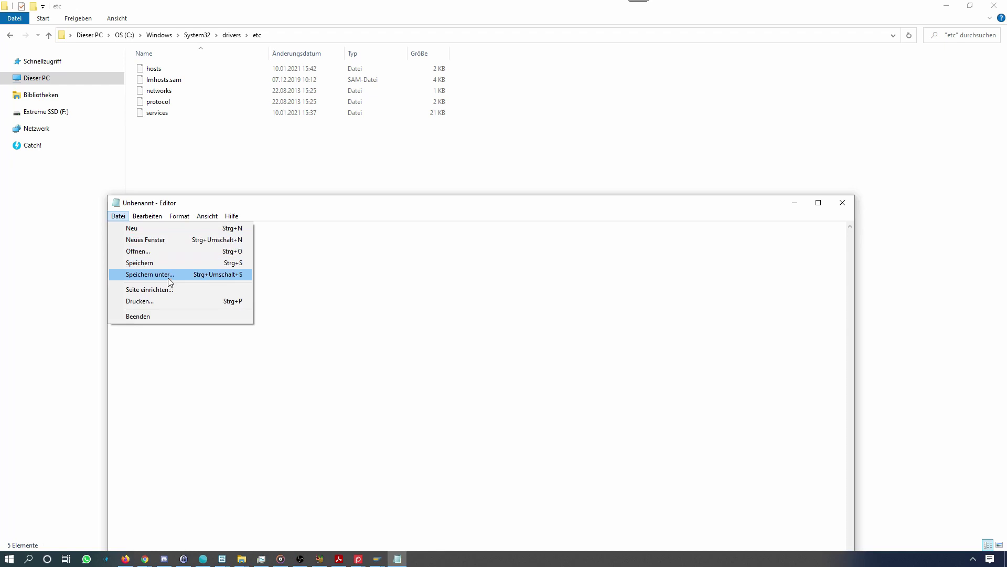
pyautogui.click(174, 251)
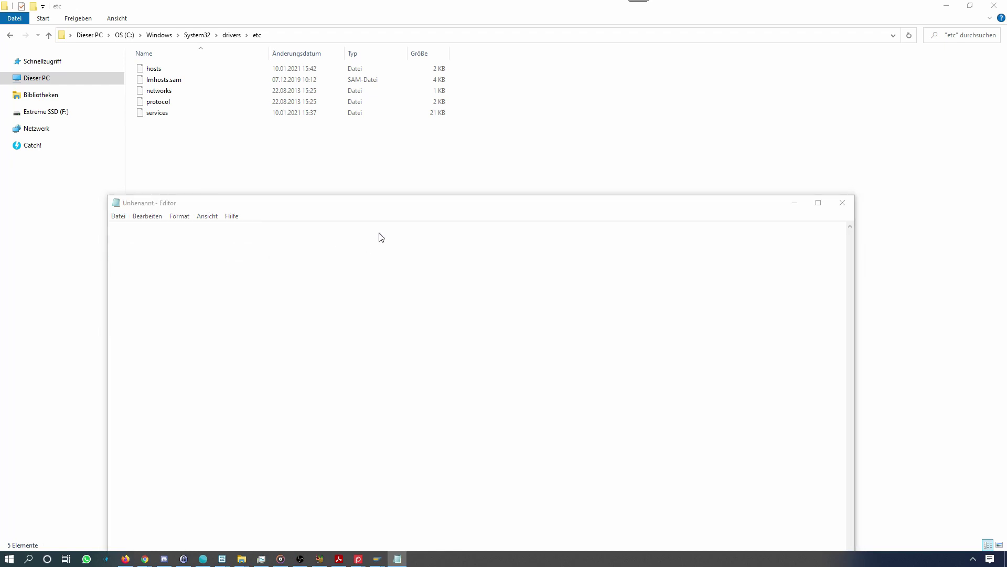
pyautogui.click(397, 251)
pyautogui.click(505, 371)
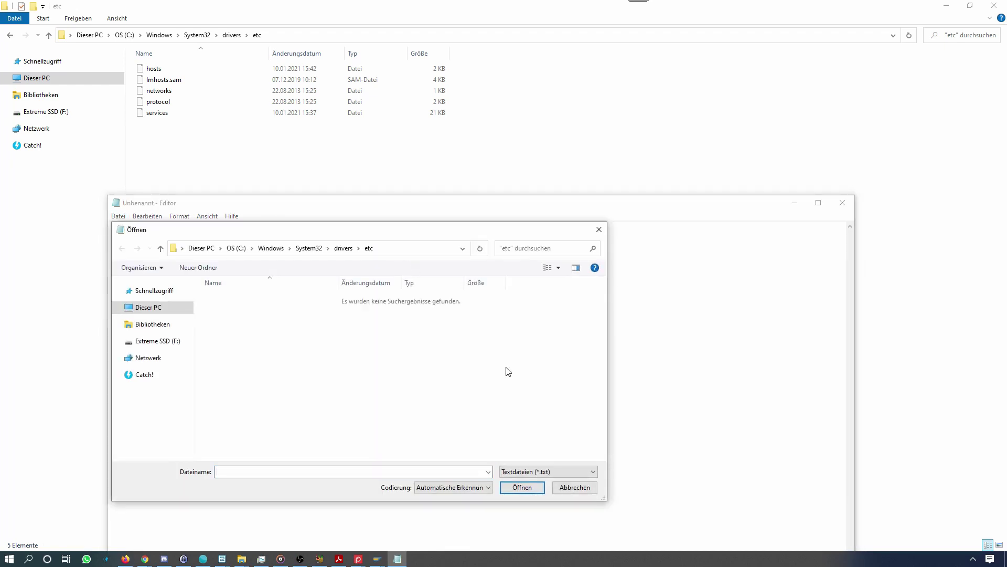
pyautogui.click(536, 471)
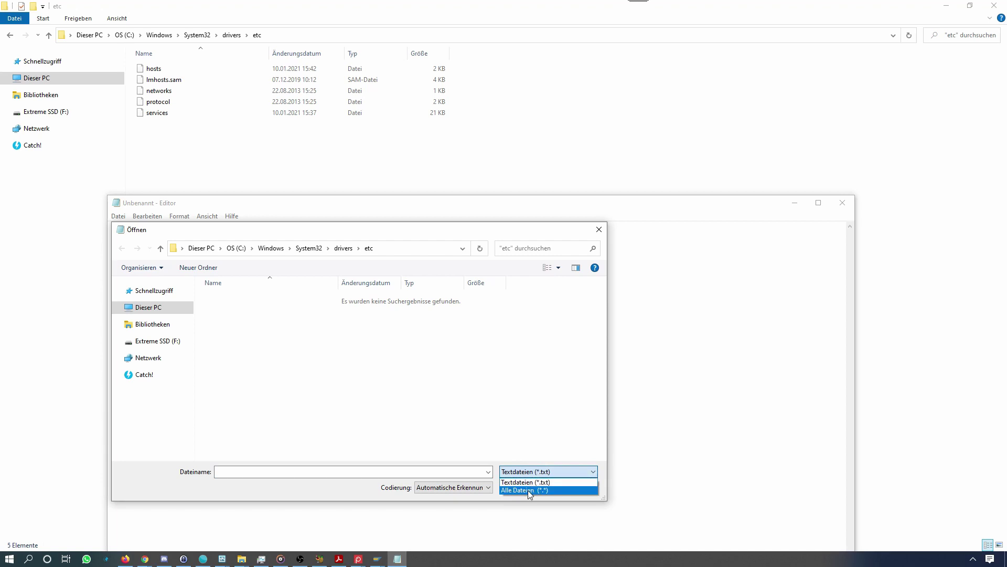
pyautogui.click(528, 490)
# Open the hosts file and replace 10.0.2.15 with 127.0.0.1 on the vhcalnplci line
pyautogui.doubleClick(232, 300)
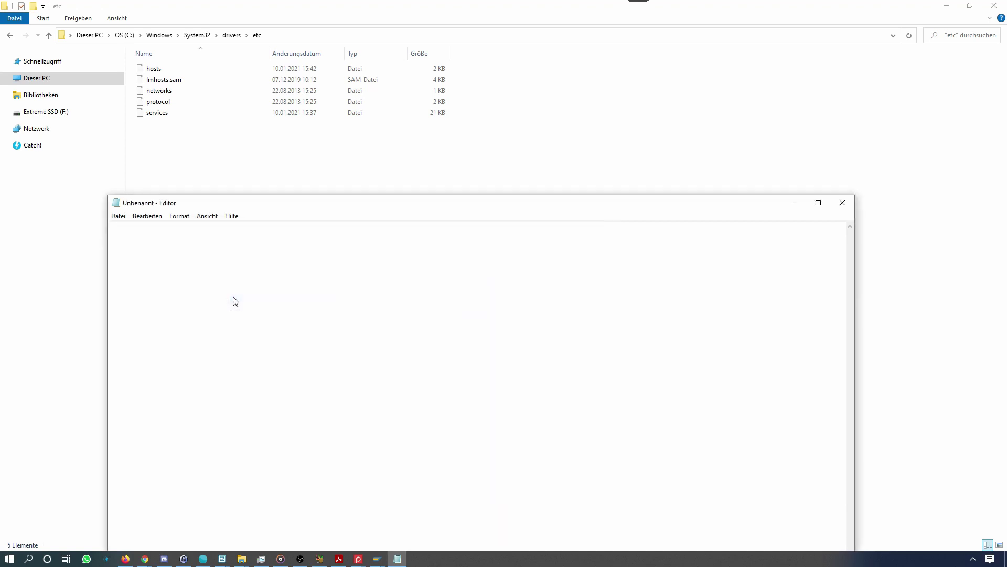
pyautogui.moveTo(148, 422); pyautogui.dragTo(90, 425)
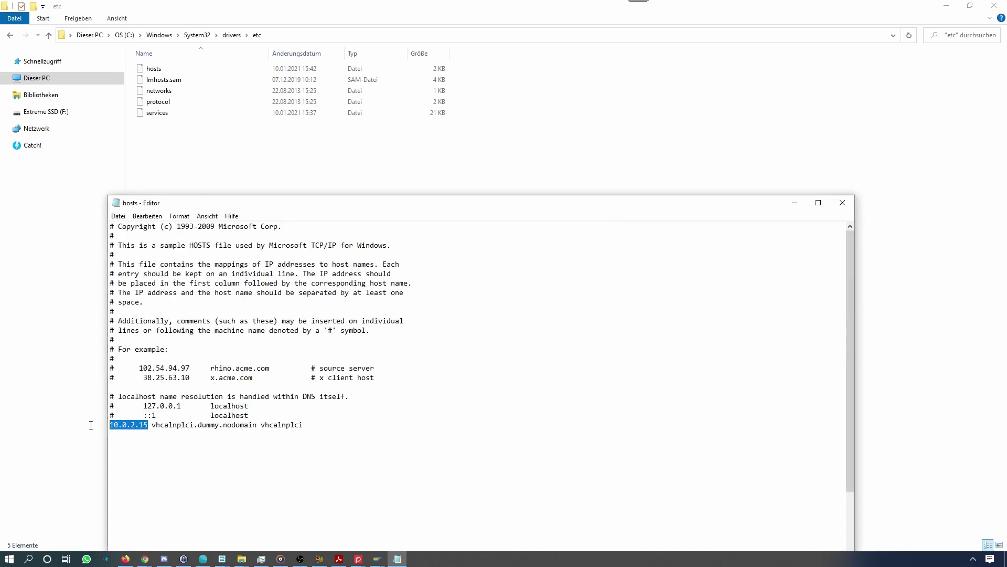
pyautogui.write('127.0.0.1')
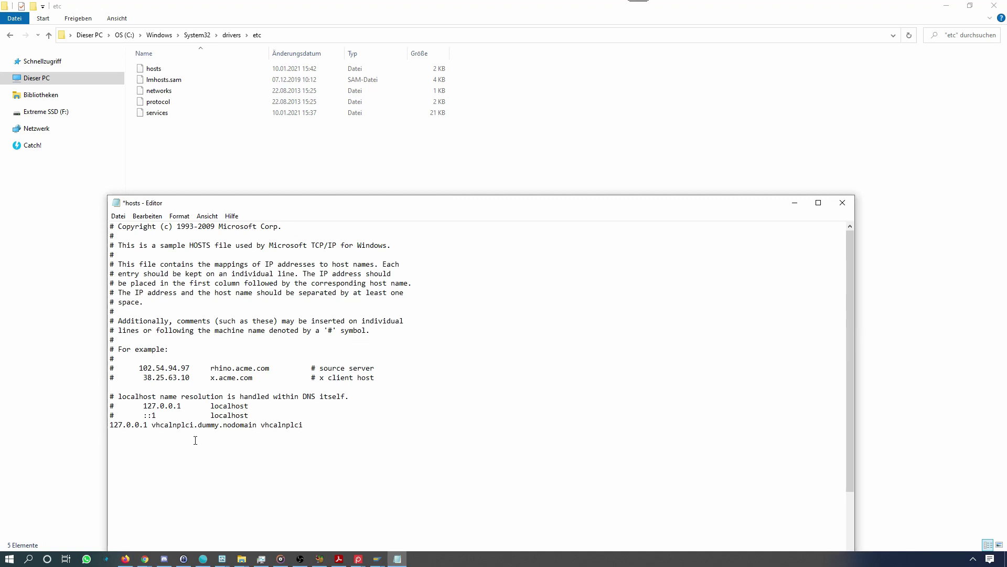
pyautogui.moveTo(152, 424); pyautogui.dragTo(319, 424)
pyautogui.click(331, 428)
# Save the edited hosts file and check the 127.0.0.1 vhcalnplci entry
pyautogui.click(118, 215)
pyautogui.click(136, 265)
pyautogui.moveTo(279, 411); pyautogui.dragTo(211, 405)
pyautogui.click(212, 406)
pyautogui.moveTo(151, 424); pyautogui.dragTo(306, 425)
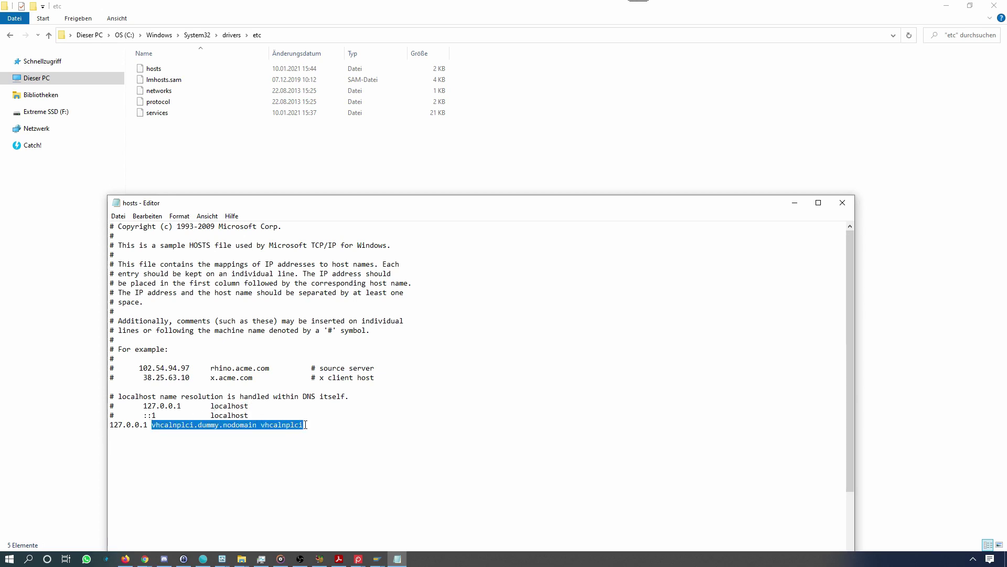
pyautogui.click(306, 424)
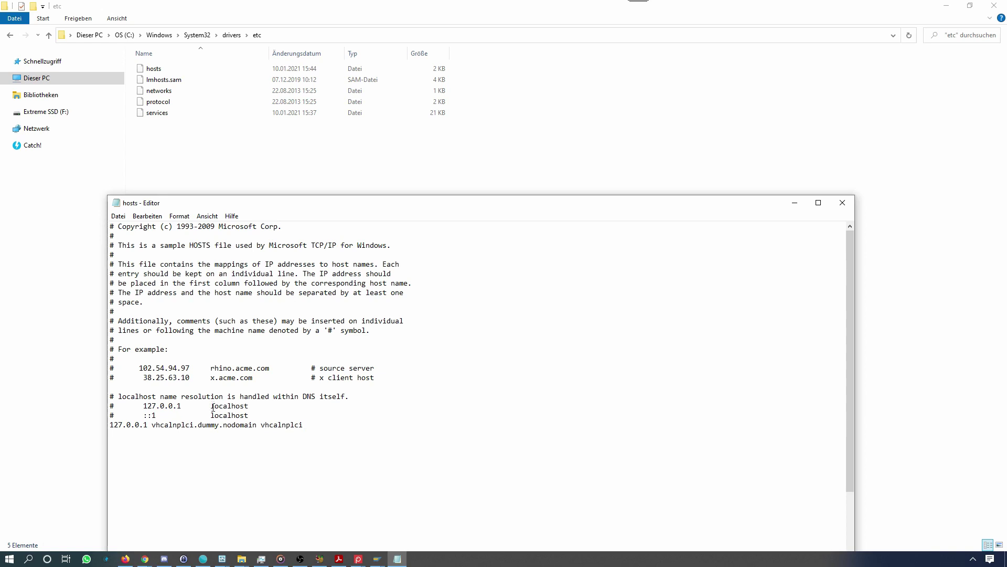
pyautogui.moveTo(149, 425); pyautogui.dragTo(110, 425)
# Close Notepad and search the Start menu for 'sap logo'
pyautogui.click(842, 207)
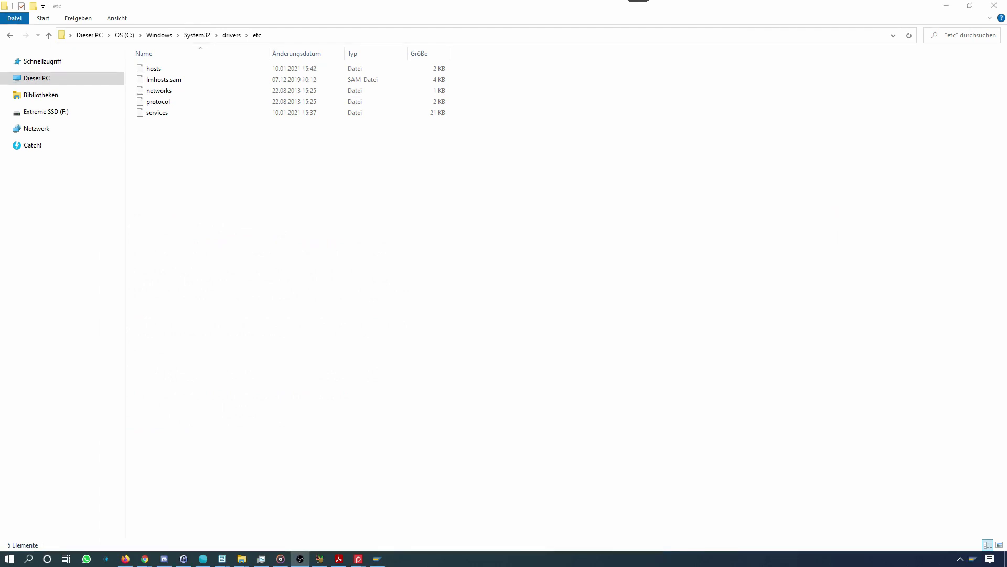
pyautogui.press('super')
pyautogui.write('sap logo')
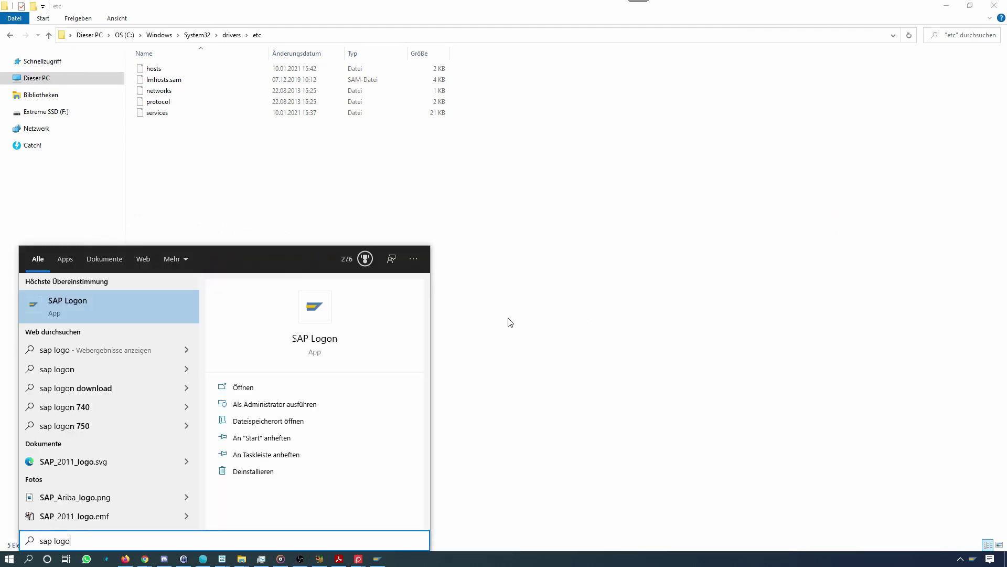
# Launch SAP Logon and describe a new connection entry as 'SAP NW AS ABAP'
pyautogui.click(122, 313)
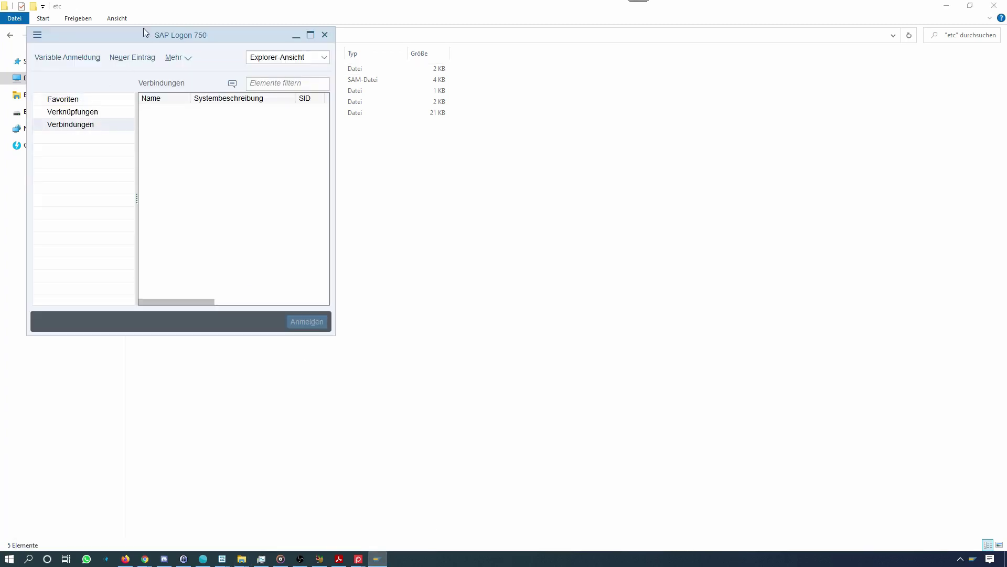
pyautogui.moveTo(143, 29); pyautogui.dragTo(228, 75)
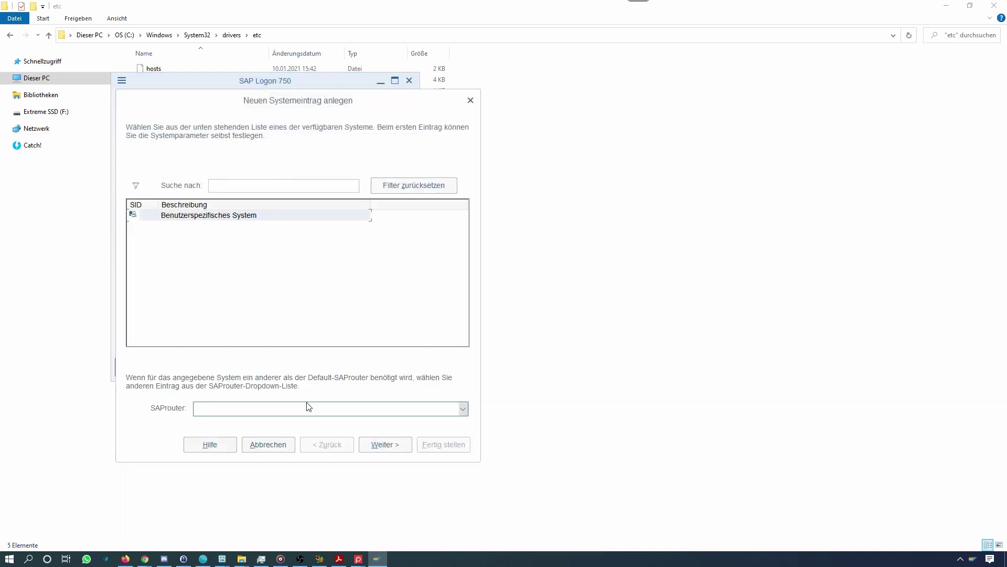
pyautogui.click(384, 446)
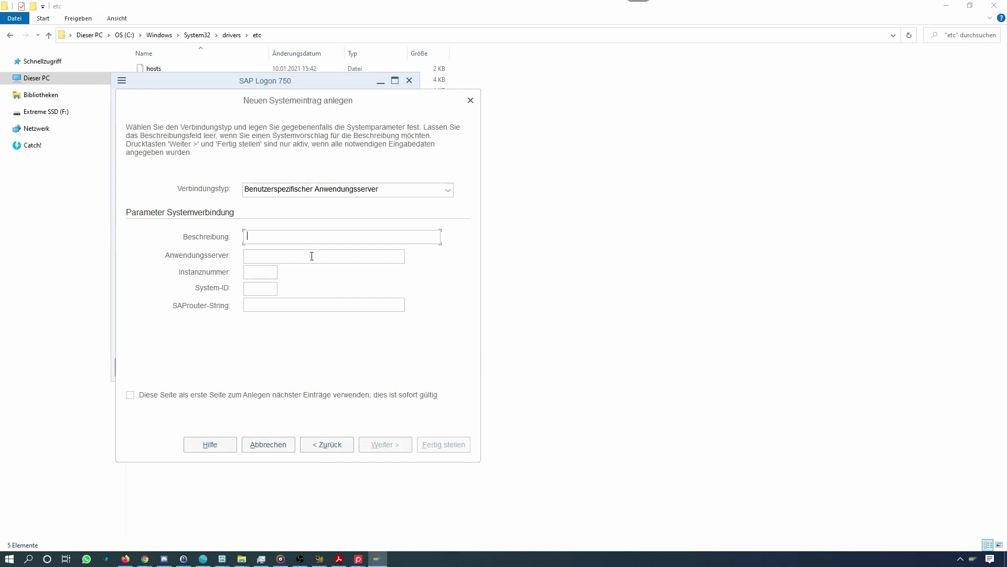
pyautogui.write('SAP NW AS ABAP')
pyautogui.press('Tab')
# Set application server 127.0.0.1, instance number 00 and system ID NPL
pyautogui.write('127.0.0.1')
pyautogui.press('BackSpace')
pyautogui.press('BackSpace')
pyautogui.press('BackSpace')
pyautogui.press('BackSpace')
pyautogui.press('BackSpace')
pyautogui.press('BackSpace')
pyautogui.press('BackSpace')
pyautogui.press('BackSpace')
pyautogui.write('vhcaln')
pyautogui.press('BackSpace')
pyautogui.press('BackSpace')
pyautogui.press('BackSpace')
pyautogui.press('BackSpace')
pyautogui.press('BackSpace')
pyautogui.write('127.0.0.1')
pyautogui.click(273, 272)
pyautogui.write('00')
pyautogui.press('Tab')
pyautogui.write('NPL')
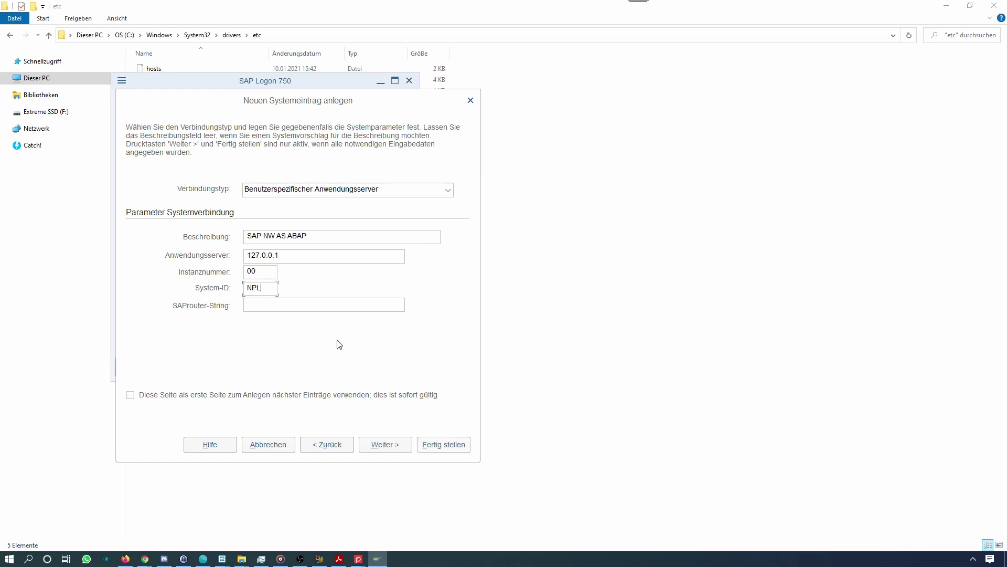
# Finish the connection wizard with default network and code page settings, then log on to NPL
pyautogui.click(370, 444)
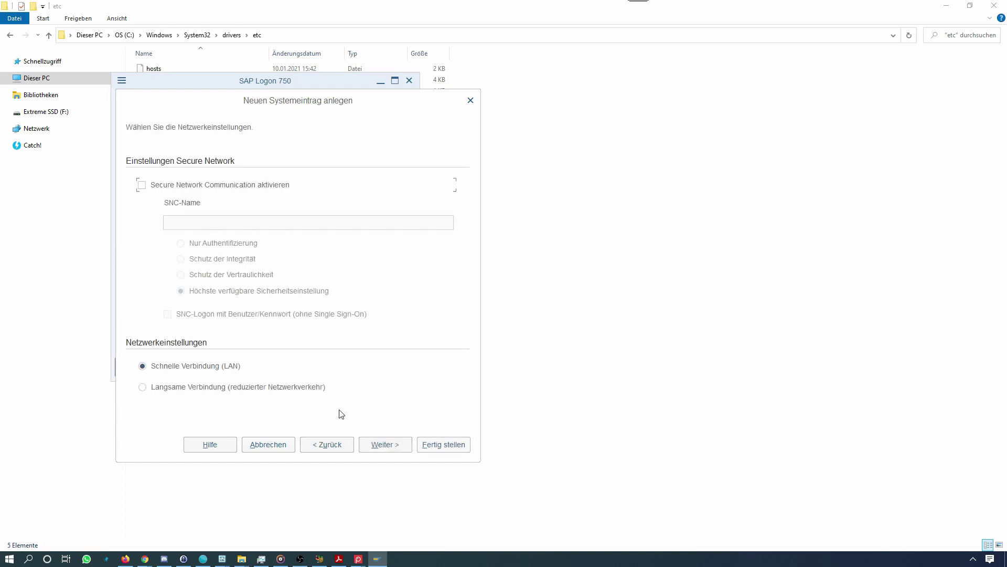
pyautogui.click(391, 445)
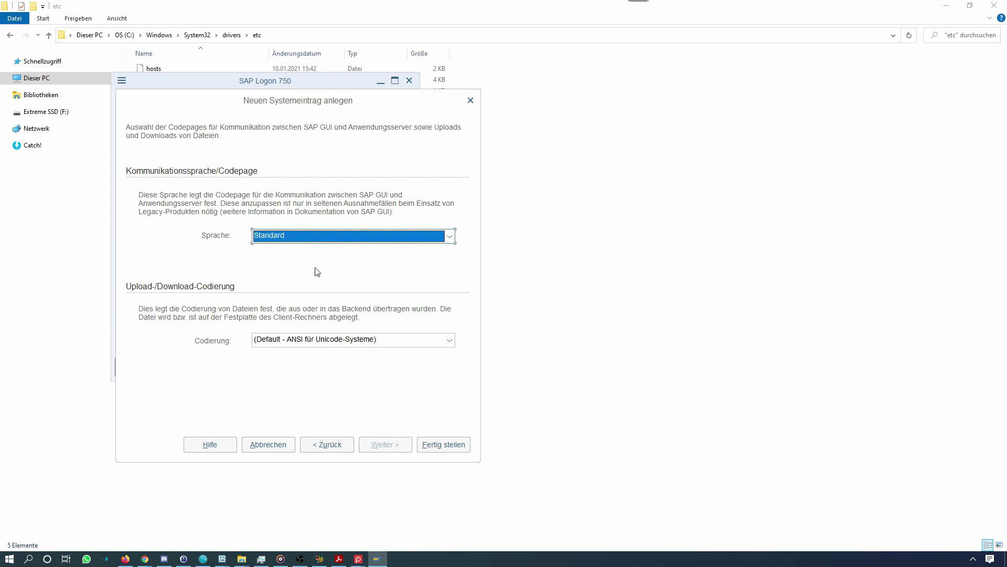
pyautogui.click(444, 450)
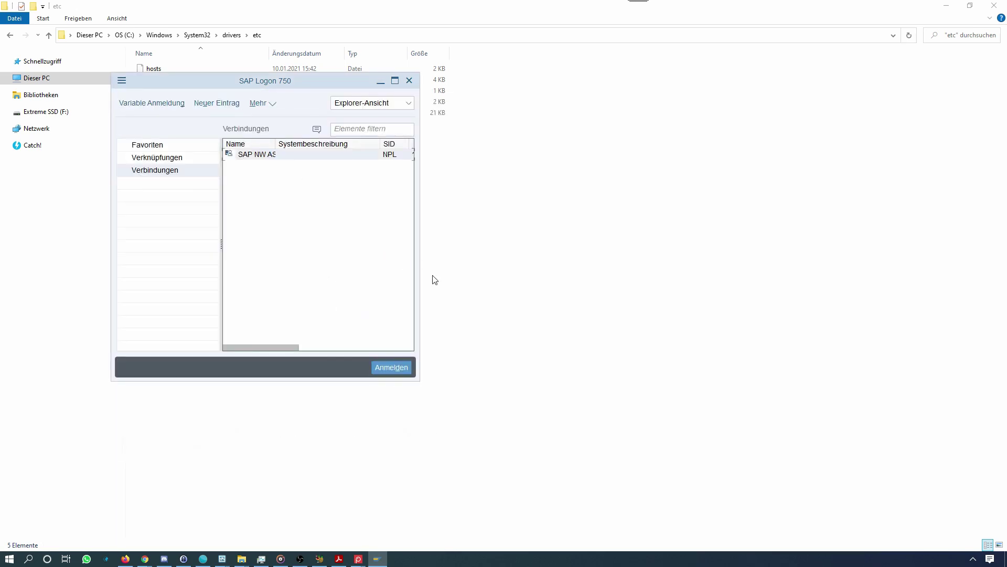
pyautogui.press('Return')
# Centre the NPL logon window and fill in client 001 and the user field
pyautogui.moveTo(198, 26); pyautogui.dragTo(447, 112)
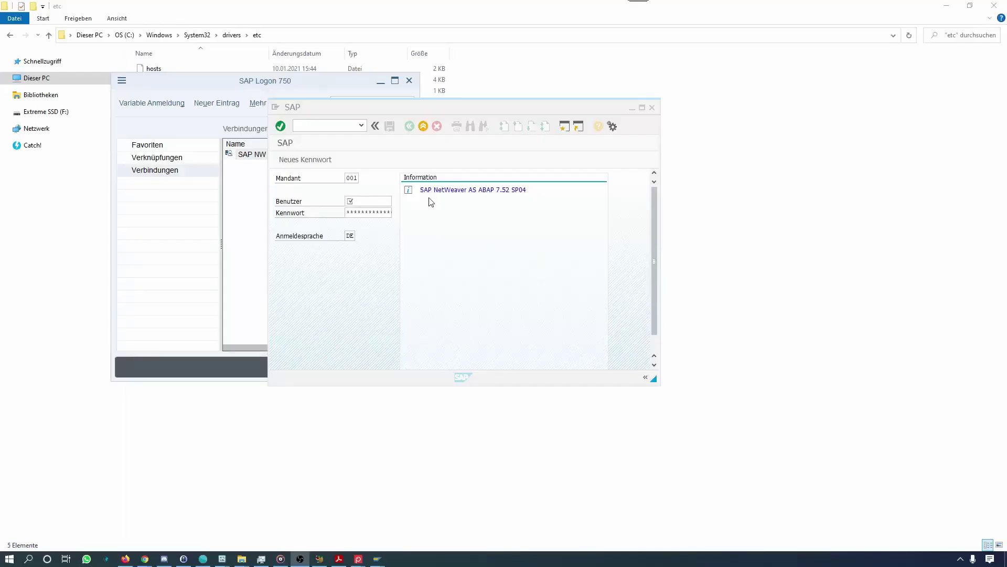
pyautogui.click(361, 178)
pyautogui.click(368, 200)
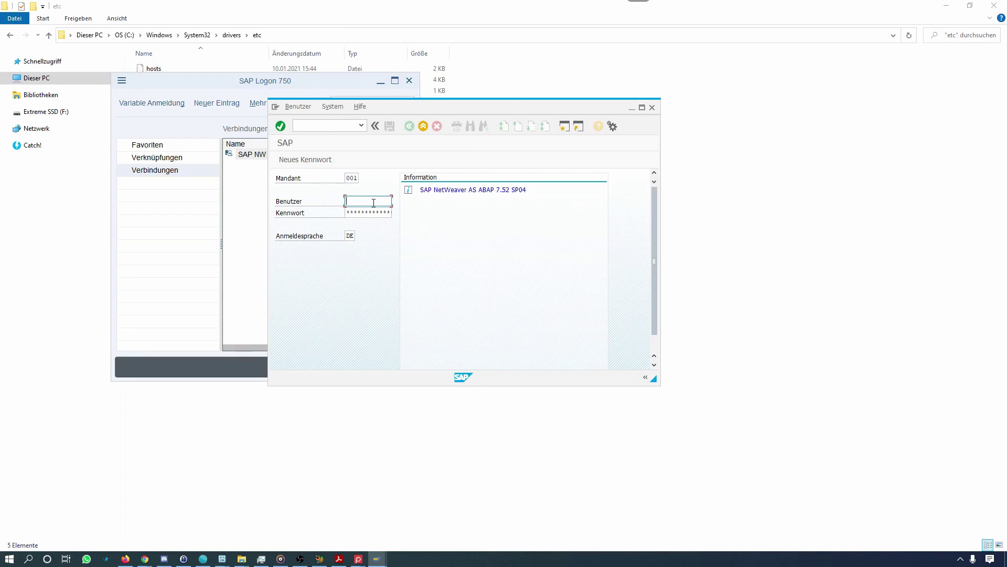
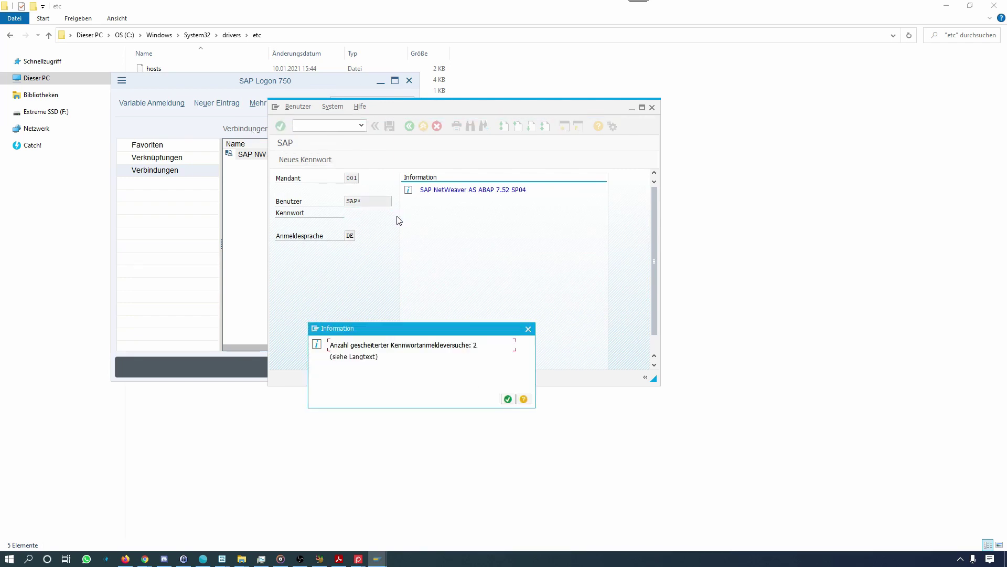
# Dismiss the failed-logon notice and start transaction SGEN, the SAP Load Generator, via /nsgen
pyautogui.press('Return')
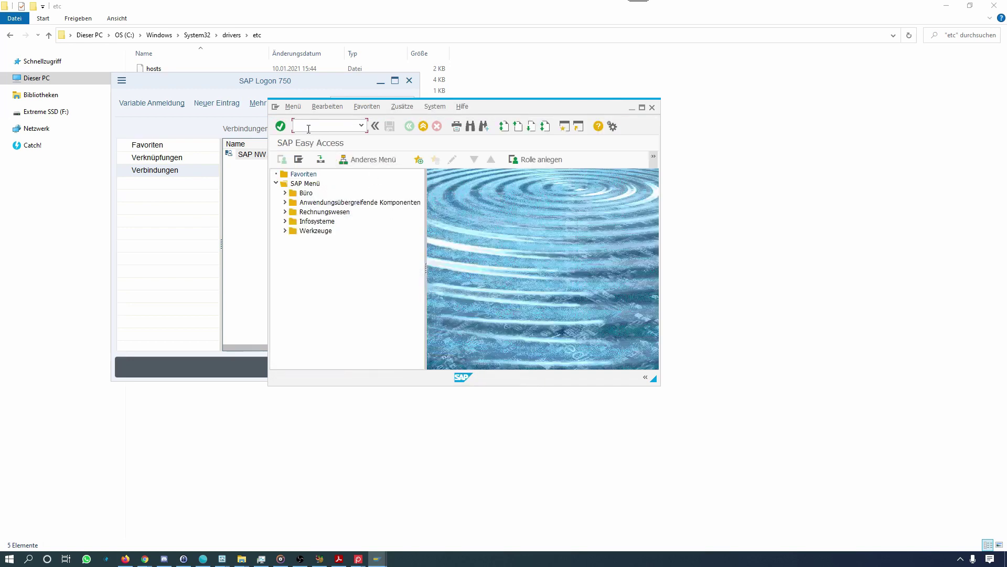
pyautogui.click(355, 290)
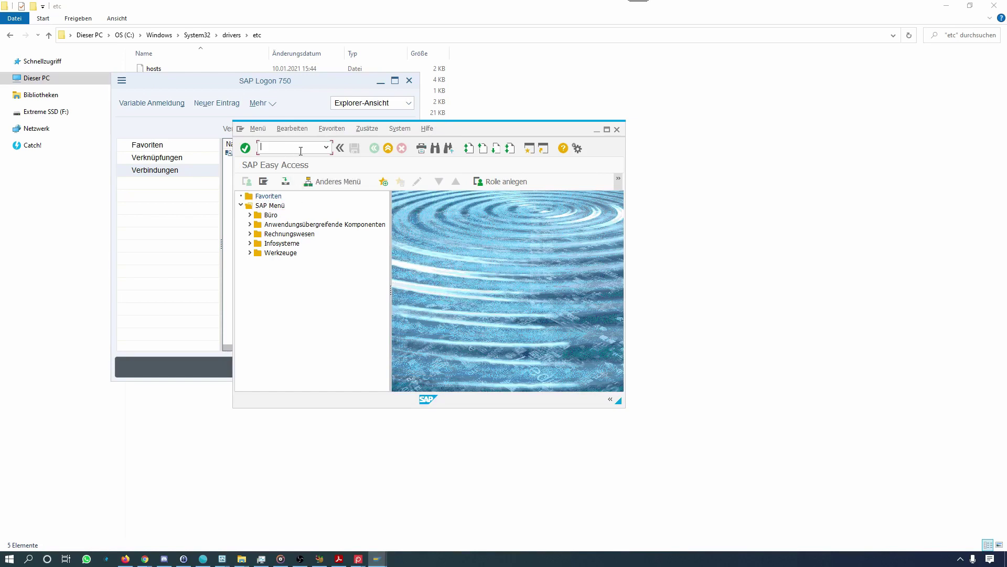
pyautogui.write('/nsgen')
pyautogui.write('/nsgen')
pyautogui.press('BackSpace')
pyautogui.press('BackSpace')
pyautogui.press('BackSpace')
pyautogui.press('BackSpace')
pyautogui.write('nsgen')
pyautogui.press('Return')
# Open the load generator (sgen) in the maximized session
pyautogui.scroll(-2, 405, 297)
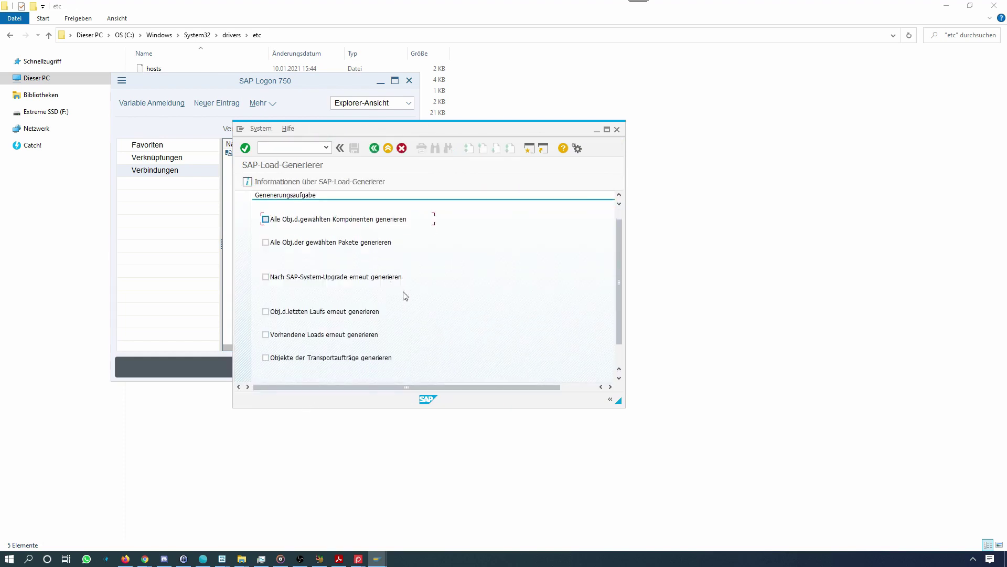
pyautogui.scroll(-1, 406, 308)
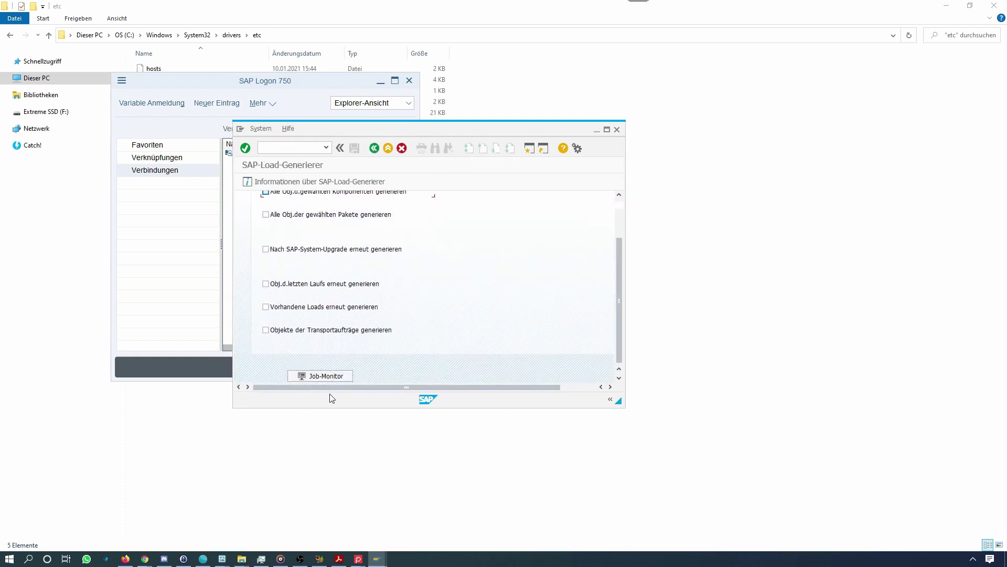
pyautogui.scroll(3, 437, 307)
pyautogui.scroll(-3, 438, 305)
pyautogui.scroll(1, 442, 300)
pyautogui.scroll(1, 442, 299)
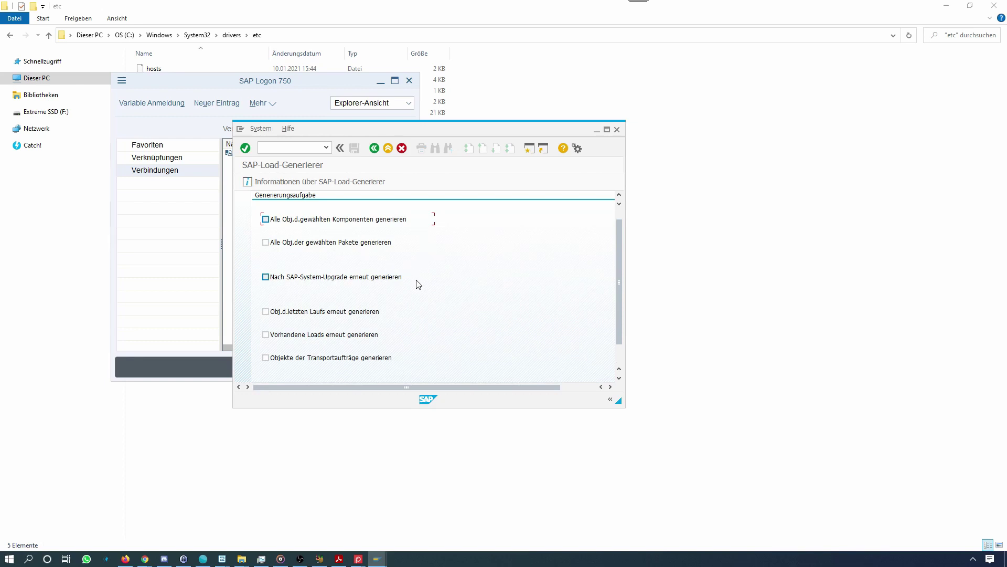
pyautogui.write('sgen')
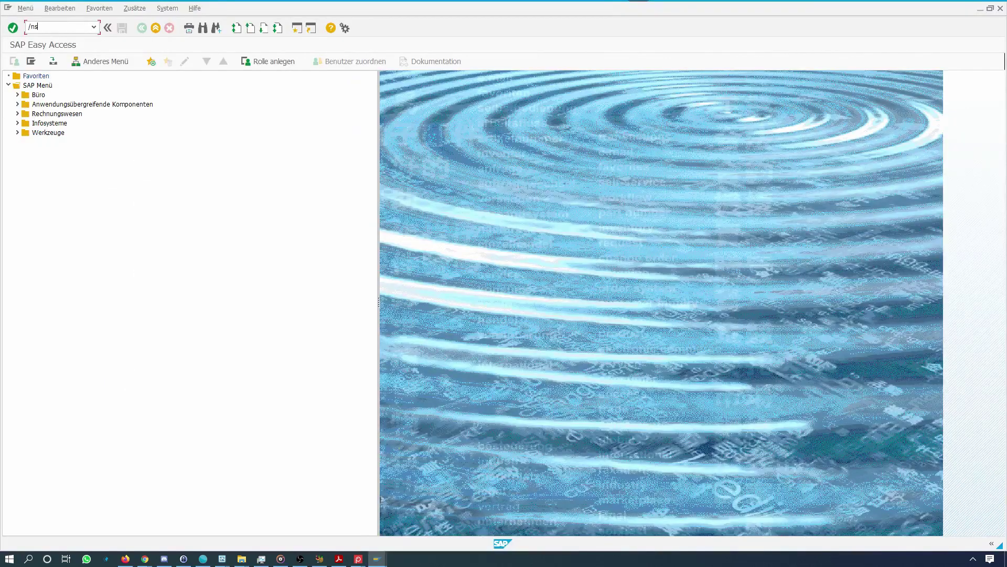
pyautogui.press('Return')
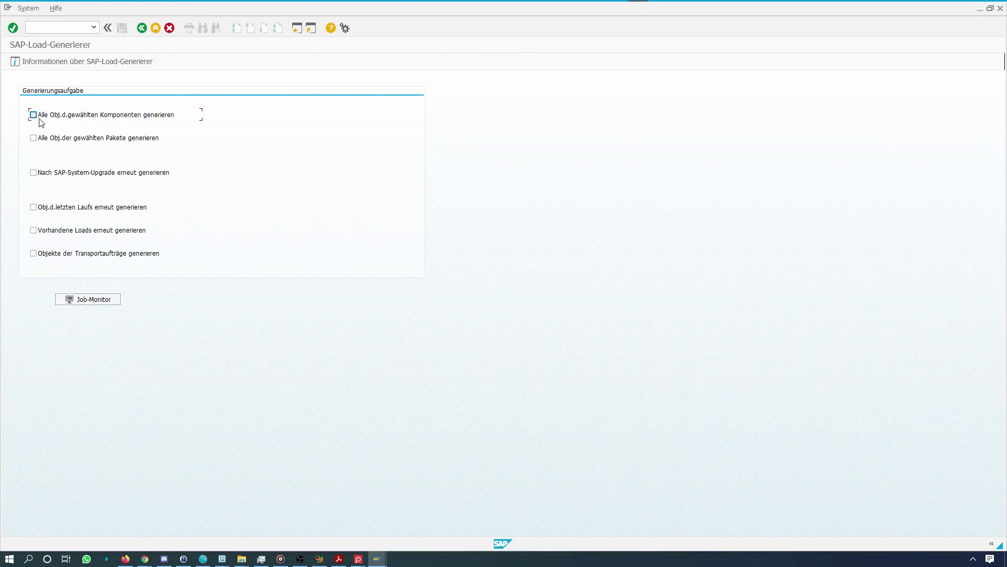
# Generate all objects of the selected components, select all ten software components, and continue to server selection
pyautogui.click(33, 114)
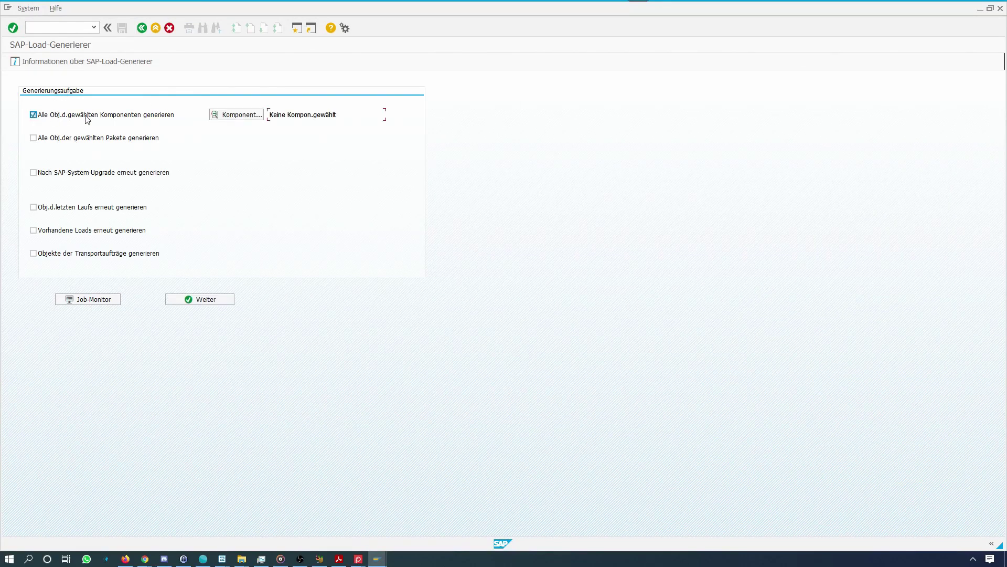
pyautogui.click(226, 114)
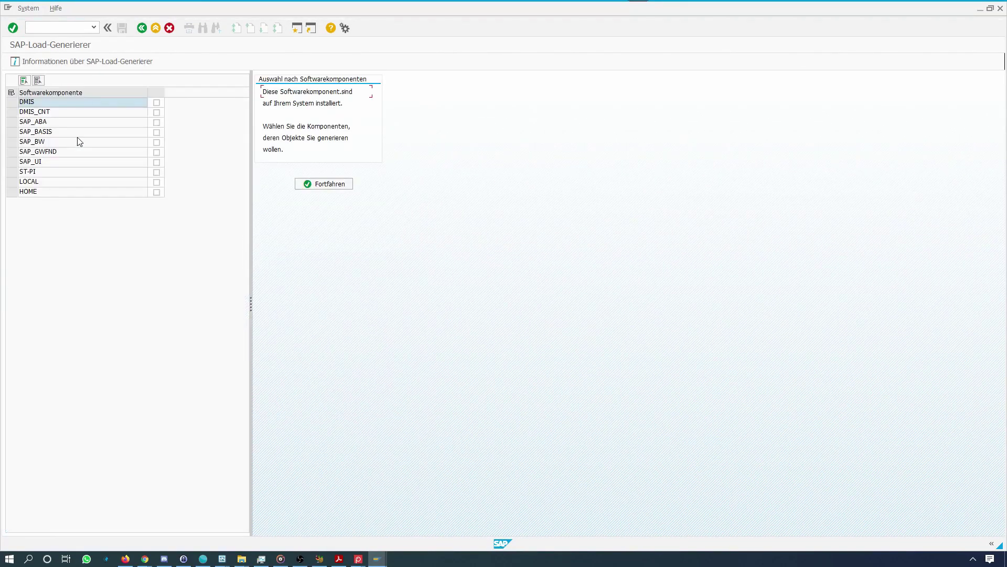
pyautogui.click(24, 80)
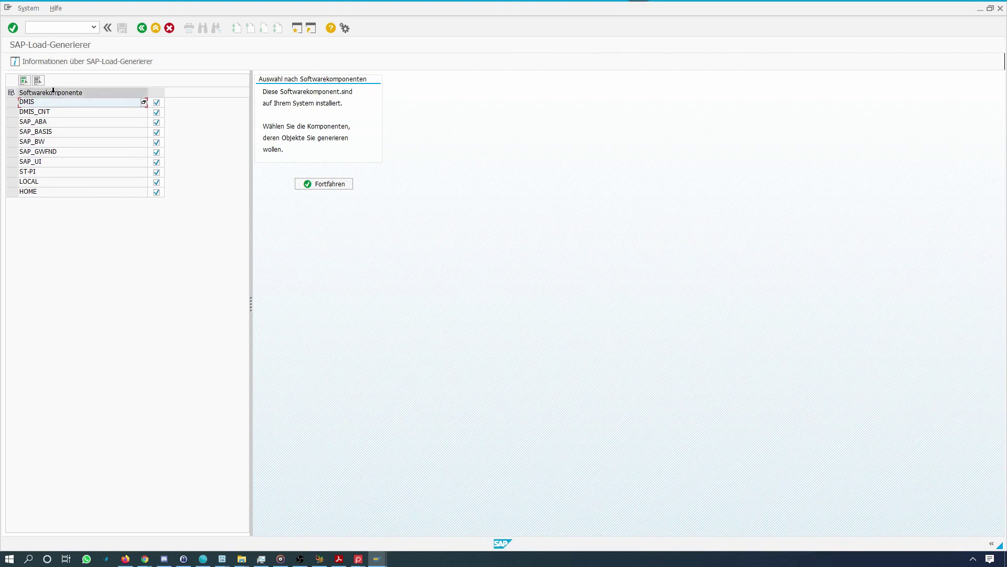
pyautogui.click(332, 187)
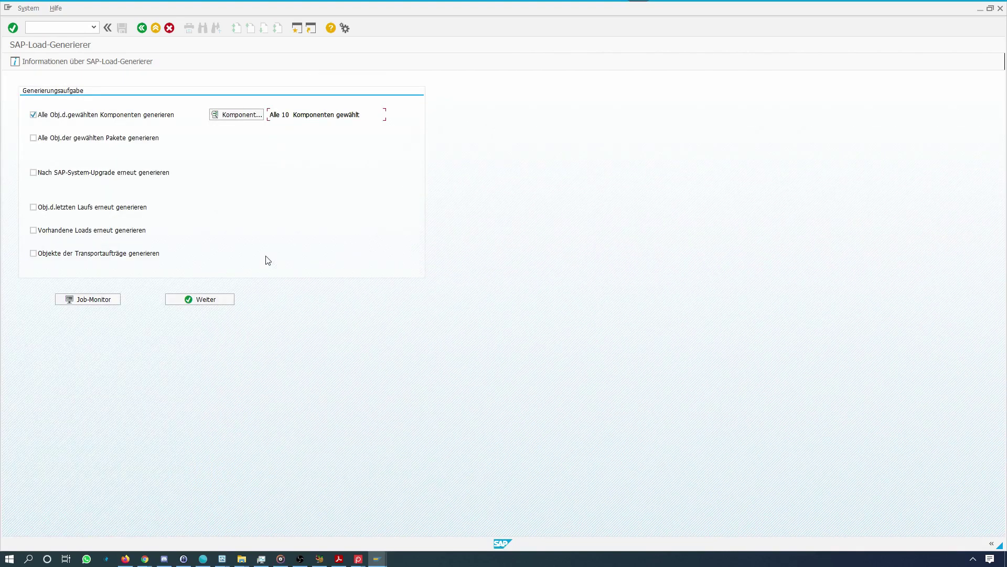
pyautogui.click(212, 299)
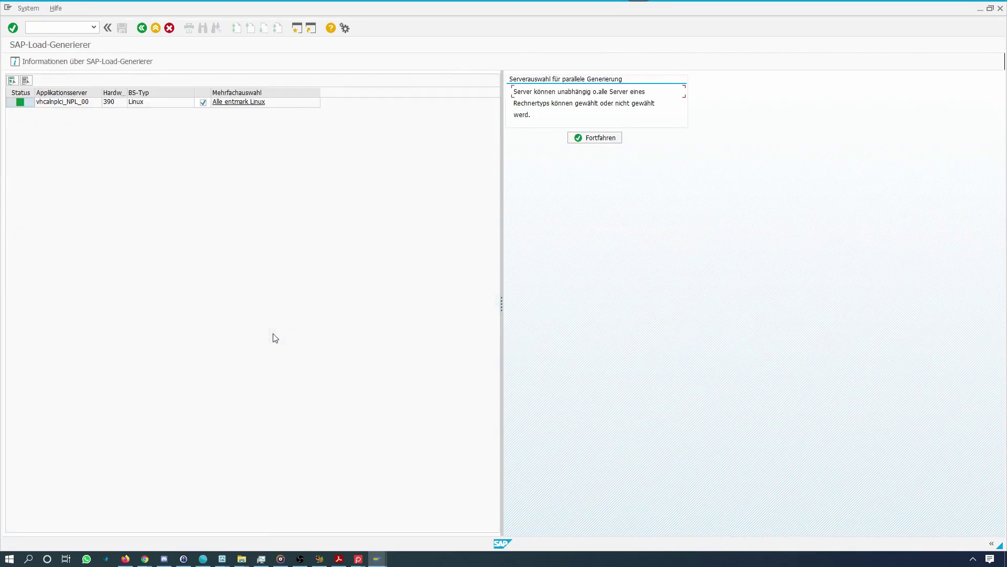
# Confirm the Linux application server, scheduling a generation job for 136,938 objects
pyautogui.click(22, 102)
pyautogui.click(22, 11)
pyautogui.click(22, 12)
pyautogui.click(583, 137)
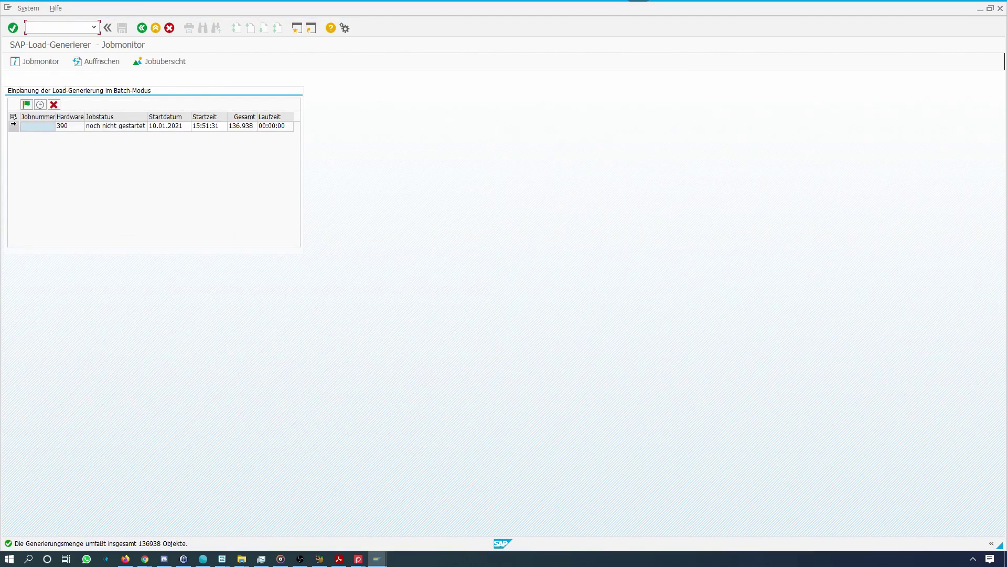
# Start the scheduled generation job, then list all users' jobs (user *), including planned ones
pyautogui.click(14, 126)
pyautogui.click(27, 106)
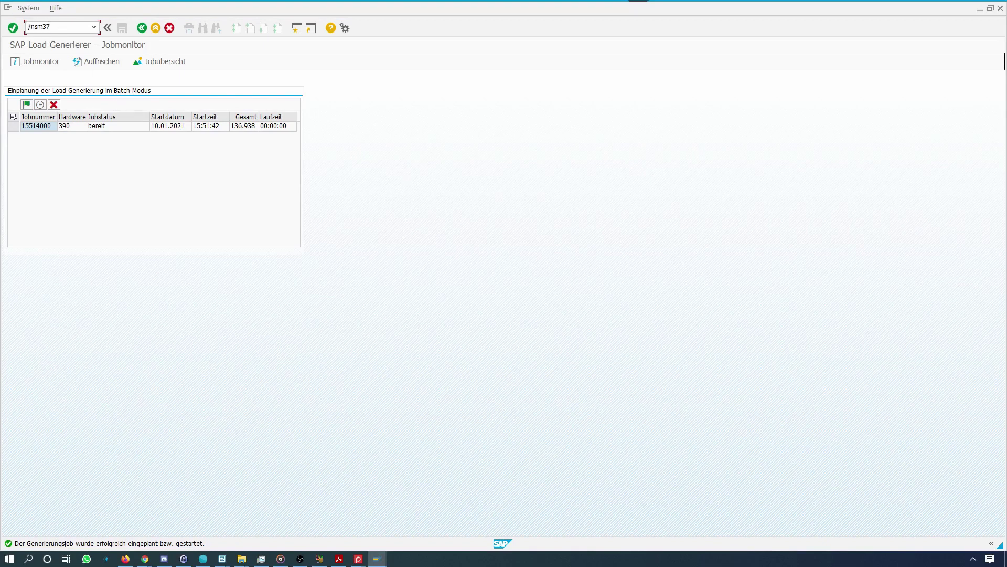
pyautogui.press('Return')
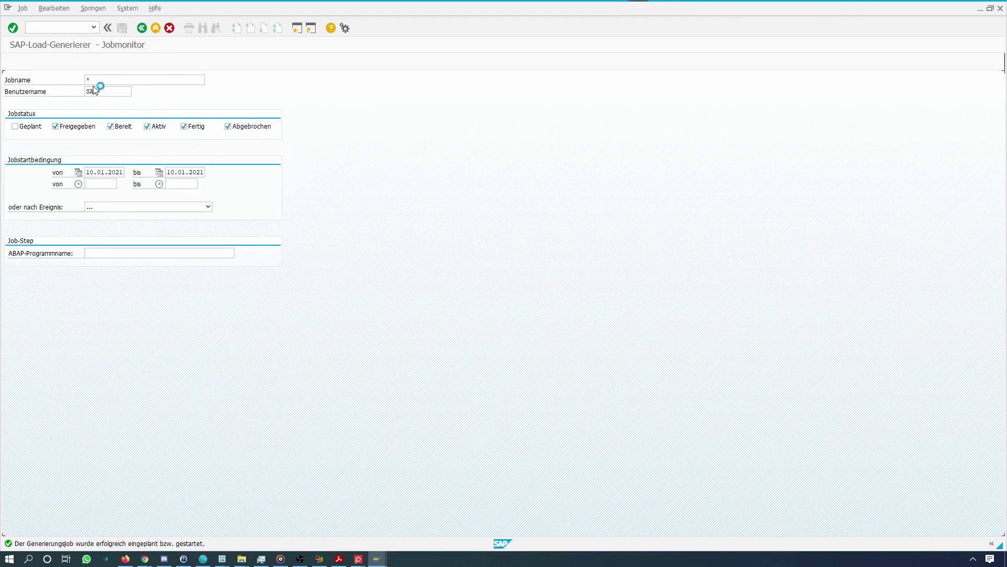
pyautogui.press('Tab')
pyautogui.write('*')
pyautogui.click(28, 127)
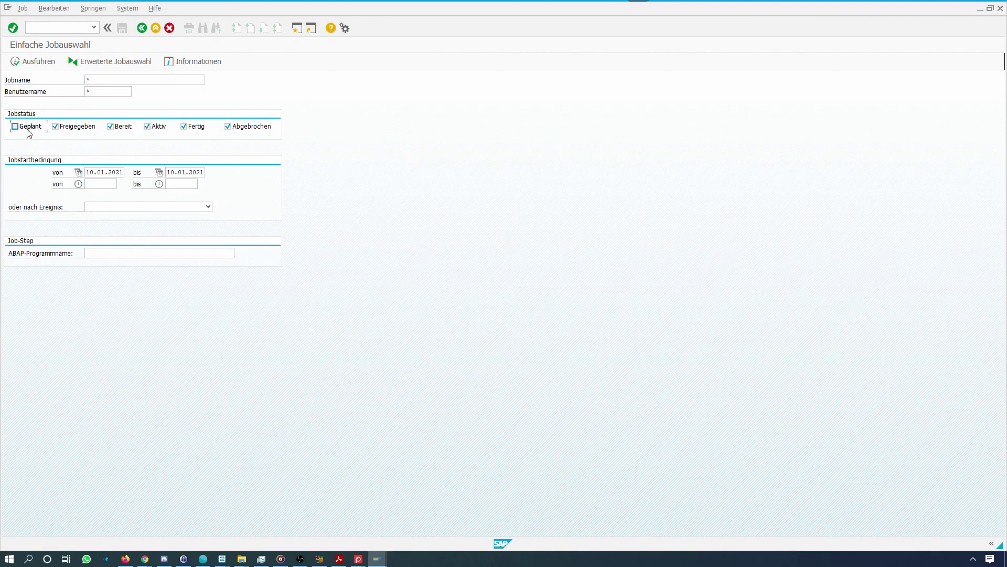
pyautogui.click(37, 62)
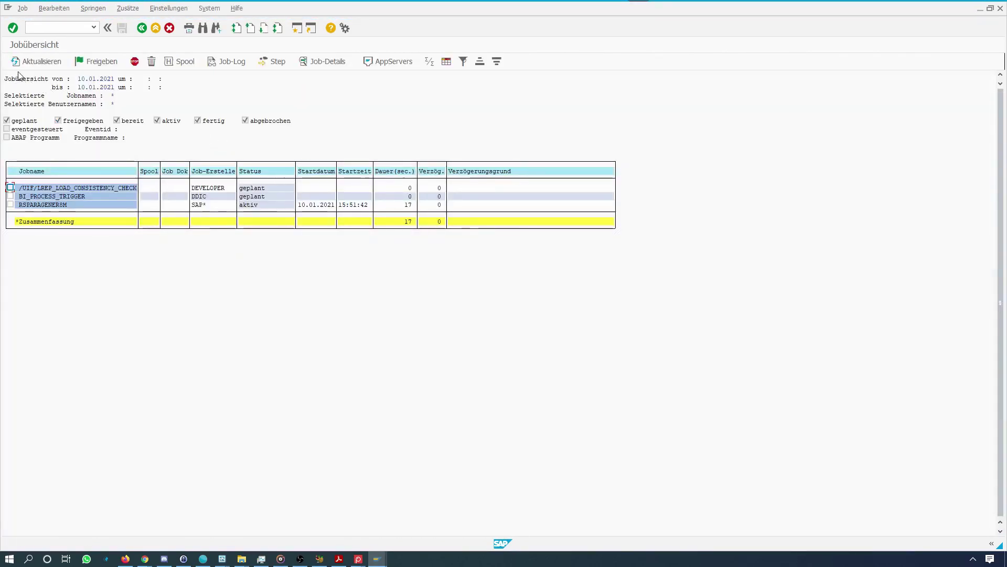
# Refresh the job list until the RSPARAGENERM job shows as active
pyautogui.click(19, 62)
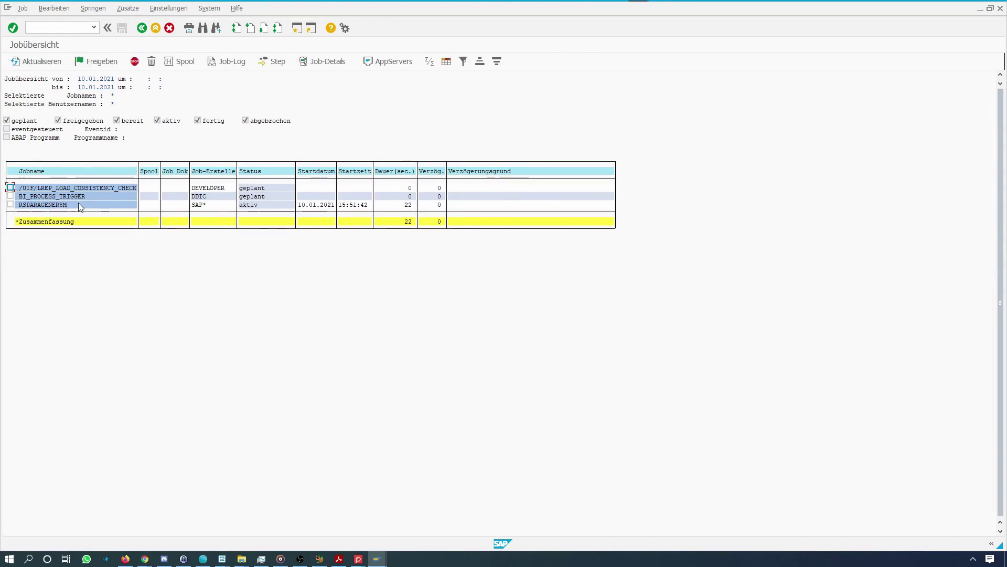
pyautogui.click(28, 60)
pyautogui.click(40, 62)
pyautogui.click(39, 61)
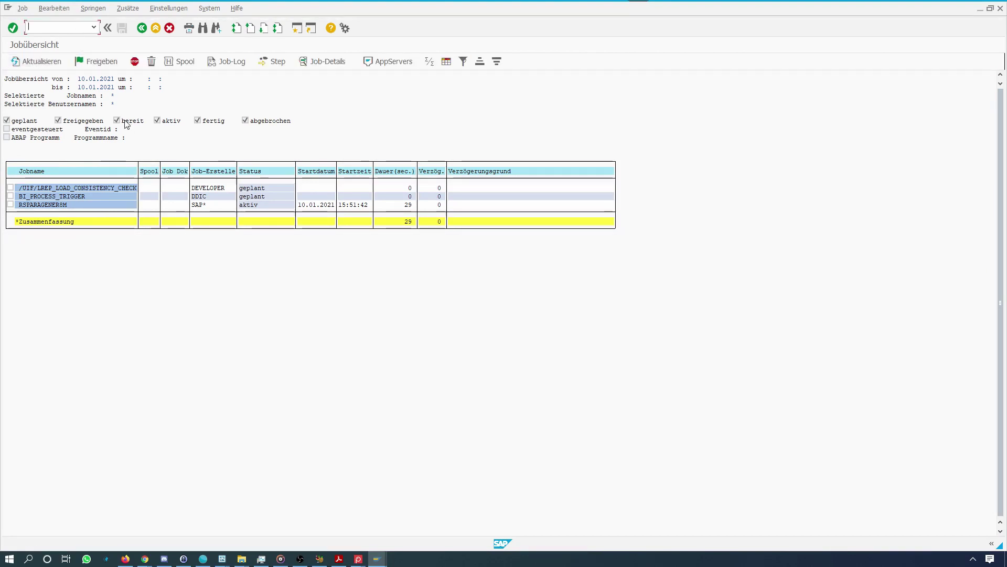
pyautogui.write('/n')
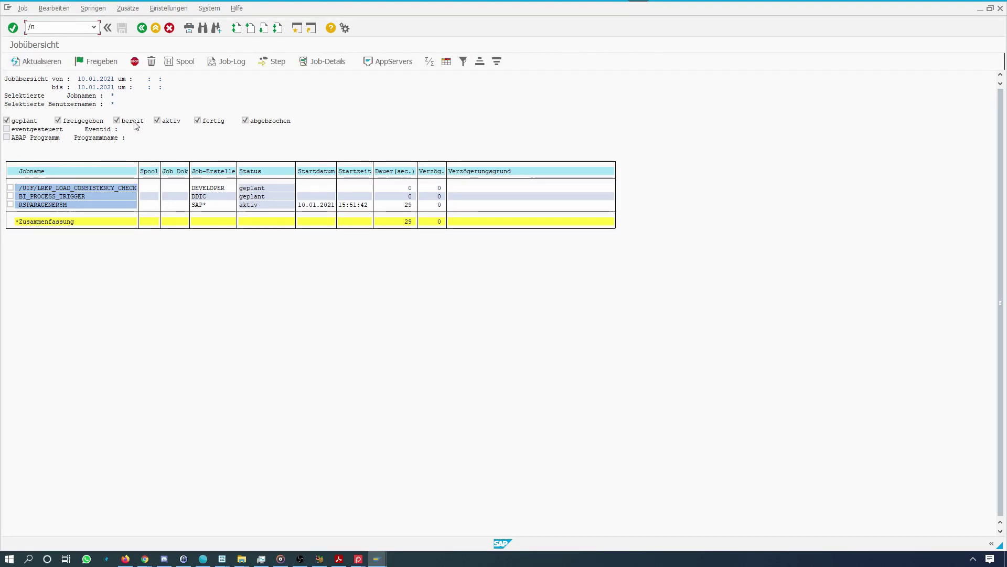
pyautogui.write('st22')
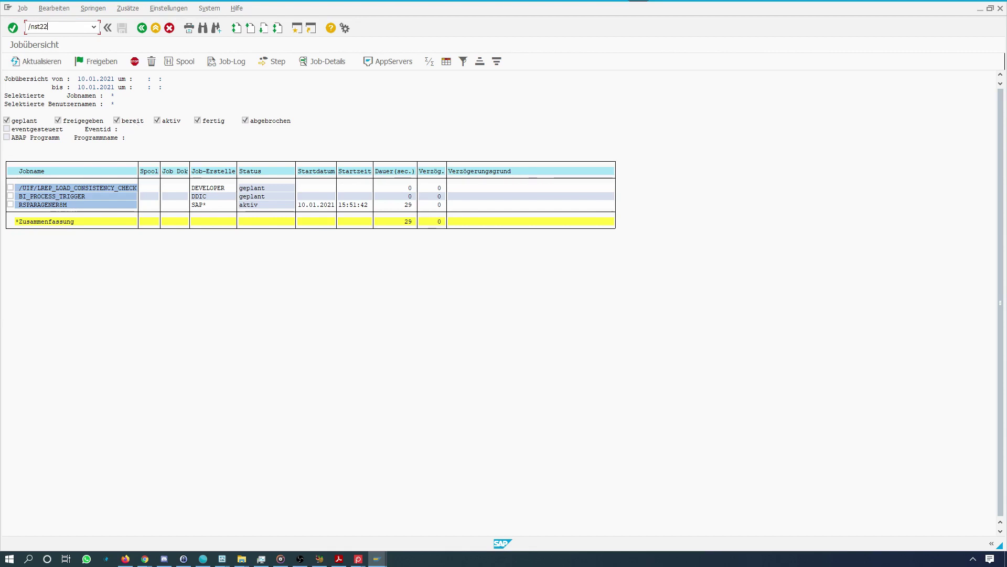
pyautogui.press('Return')
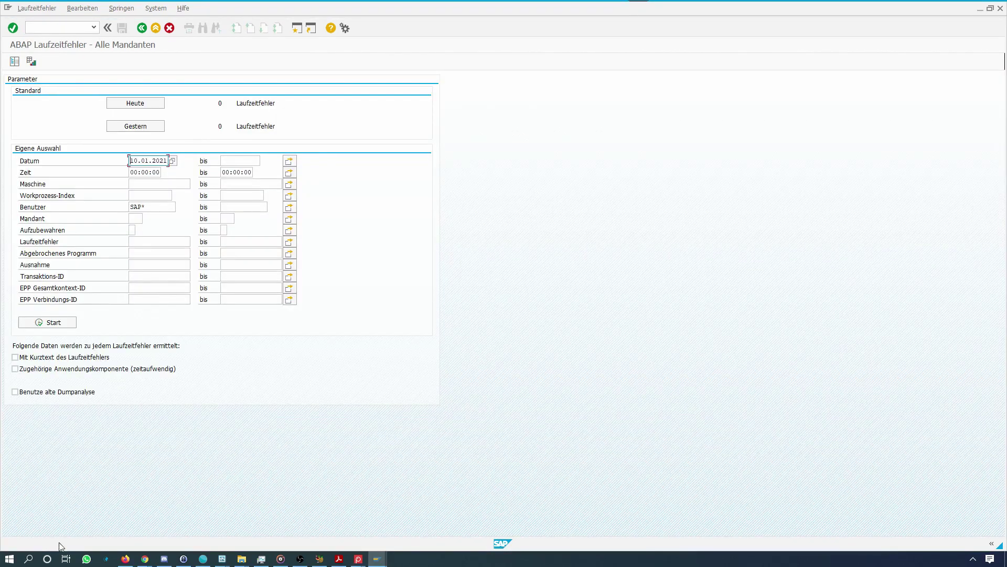
pyautogui.hotkey('ctrl', '/')
# On the SAP License Keys page, select NPL - SAP NetWeaver 7.x (Sybase ASE) and click Generate
pyautogui.hotkey('alt', 'Tab')
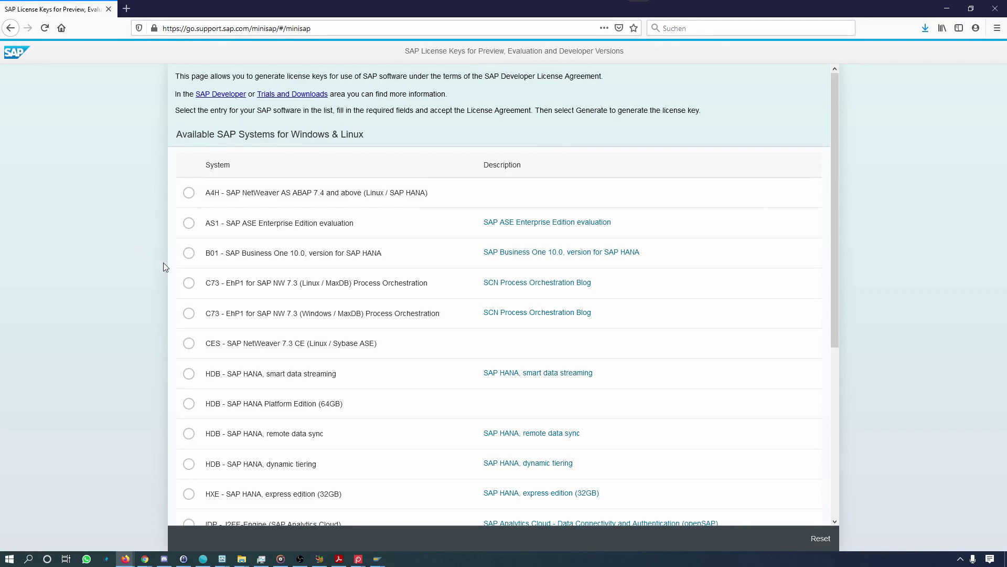
pyautogui.scroll(-5, 292, 300)
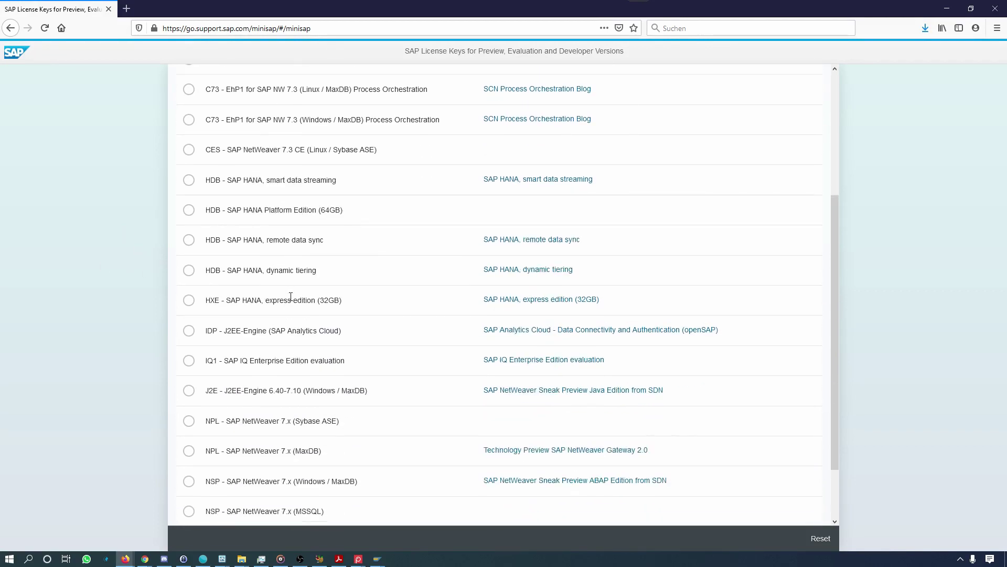
pyautogui.click(312, 31)
pyautogui.click(312, 31)
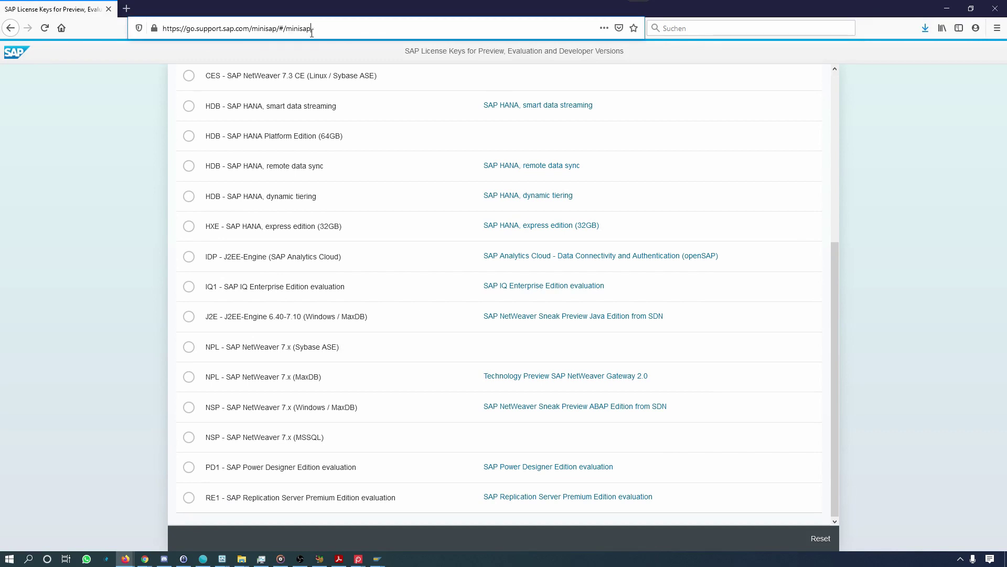
pyautogui.click(190, 347)
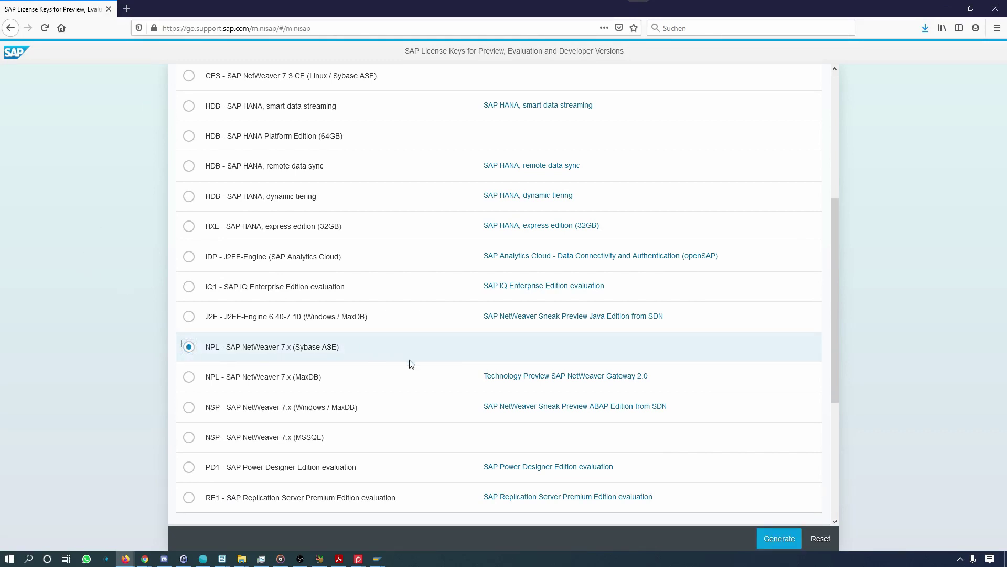
pyautogui.click(779, 538)
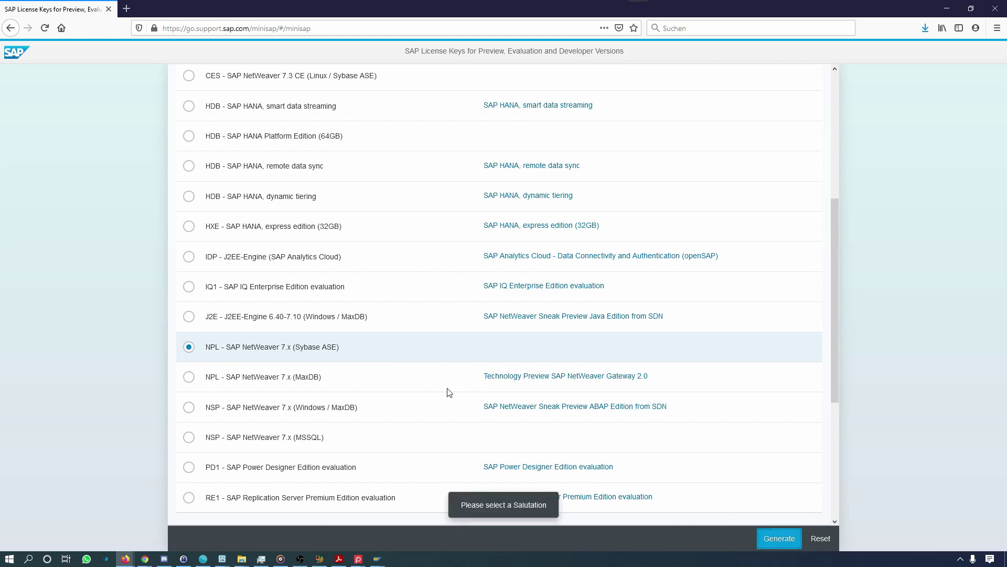
# Choose the salutation Mr and fill in the first and last name fields
pyautogui.scroll(-5, 448, 392)
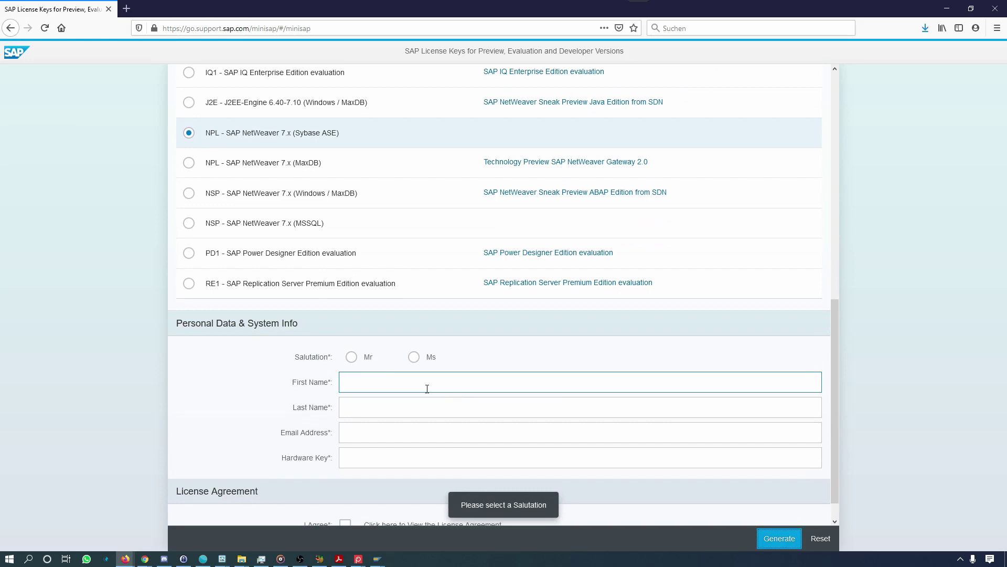
pyautogui.click(352, 357)
pyautogui.click(368, 385)
pyautogui.scroll(-1, 418, 380)
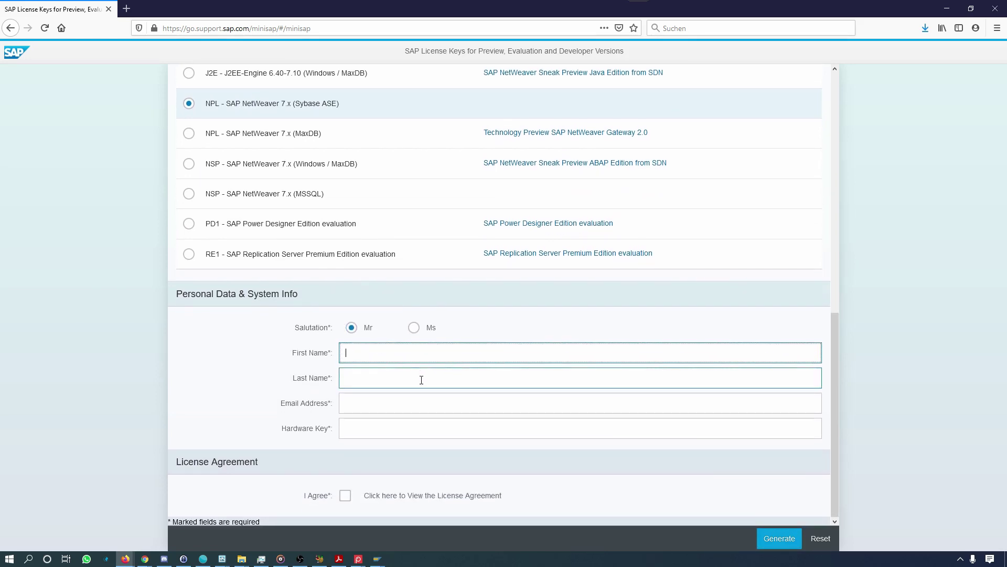
pyautogui.click(422, 380)
pyautogui.write('Loibl')
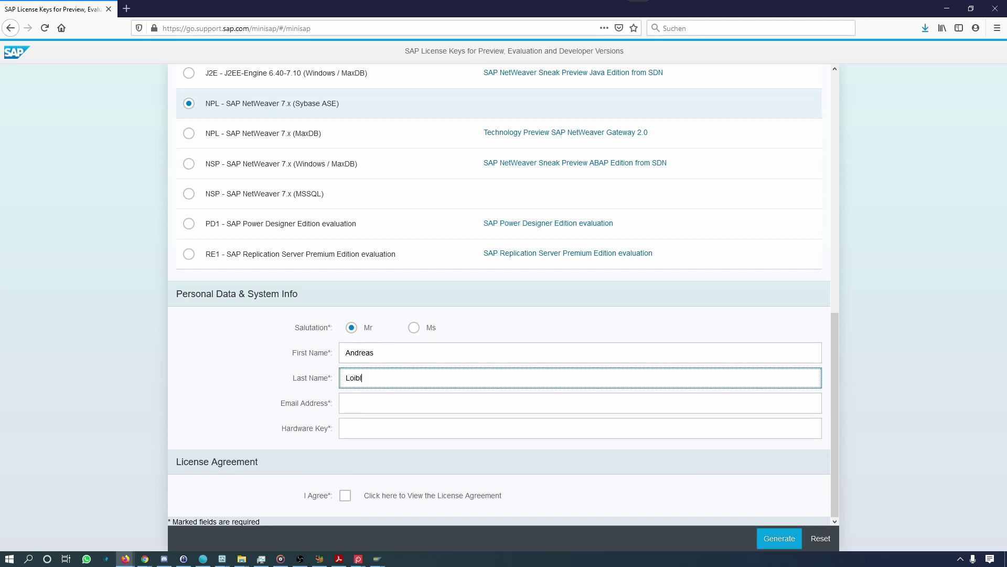
pyautogui.click(411, 402)
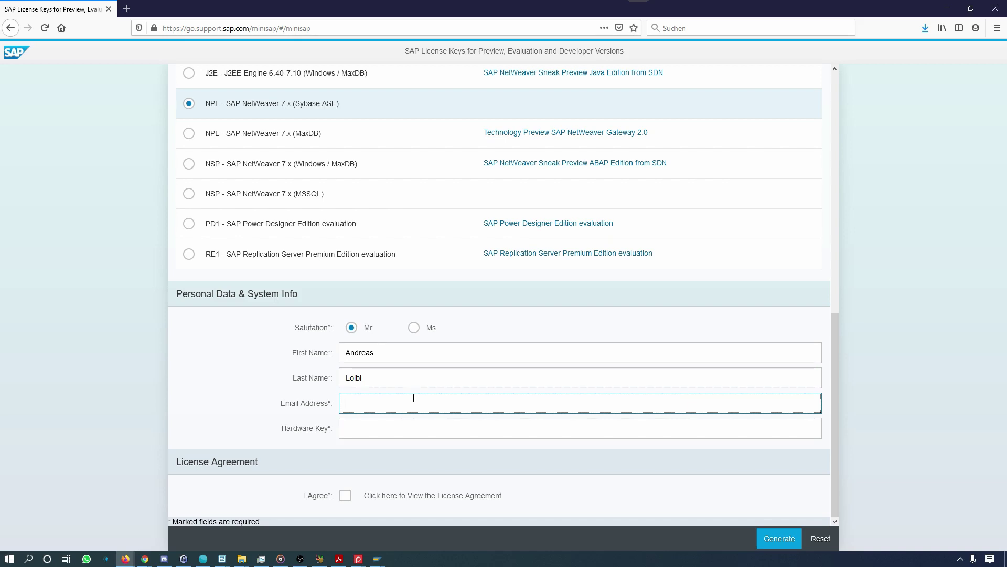
pyautogui.click(376, 558)
# Return to SAP GUI and run /nslicense to show the two temporary NPL licenses
pyautogui.click(420, 519)
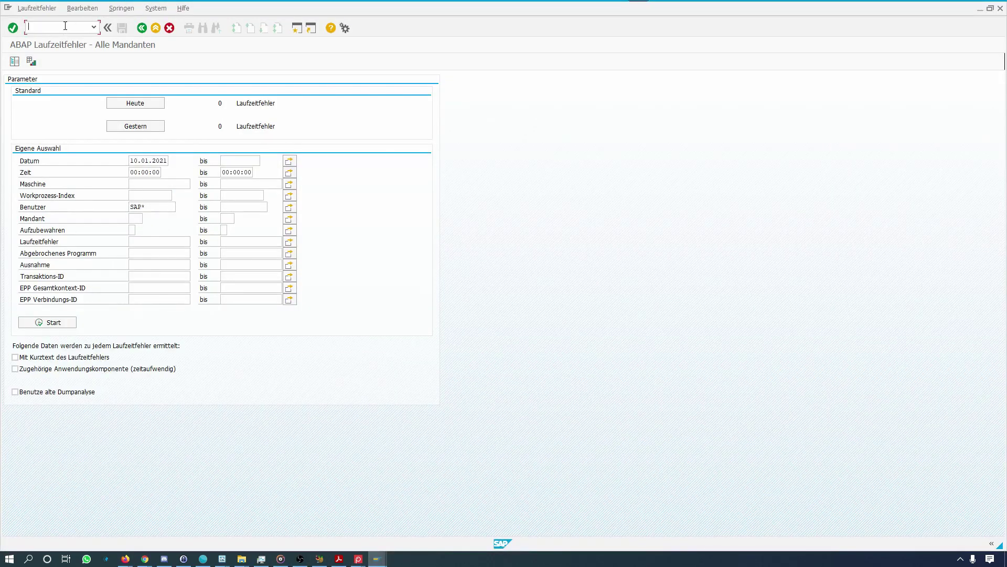
pyautogui.press('Return')
pyautogui.click(41, 27)
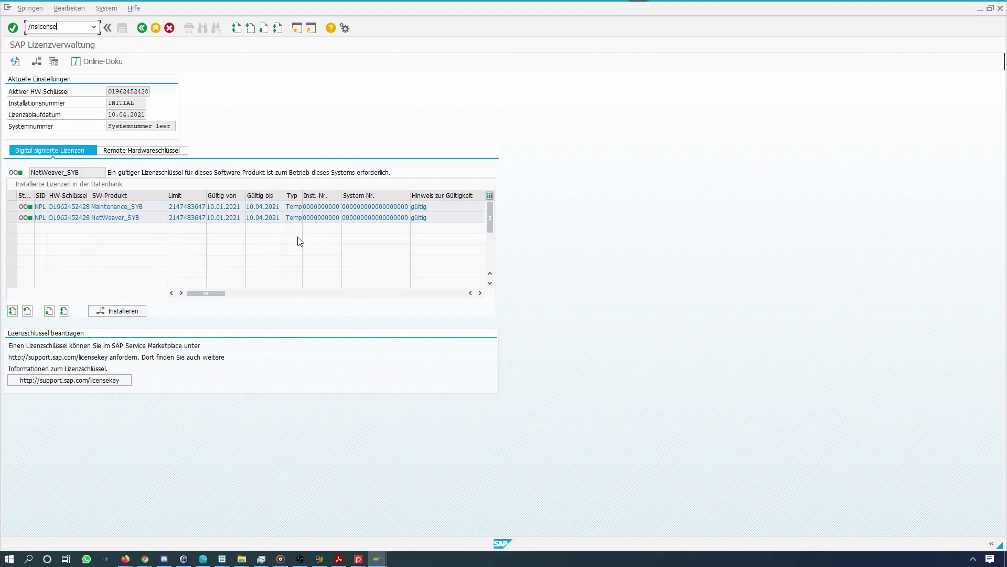
# Look at the remote hardware keys of known computers, then return to the installed licenses
pyautogui.press('Tab')
pyautogui.click(126, 152)
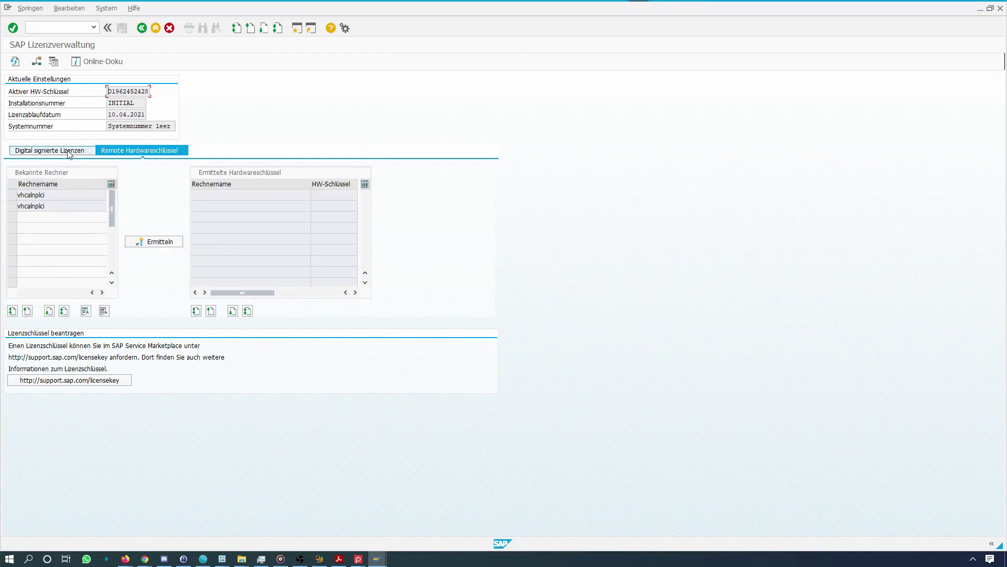
pyautogui.click(338, 295)
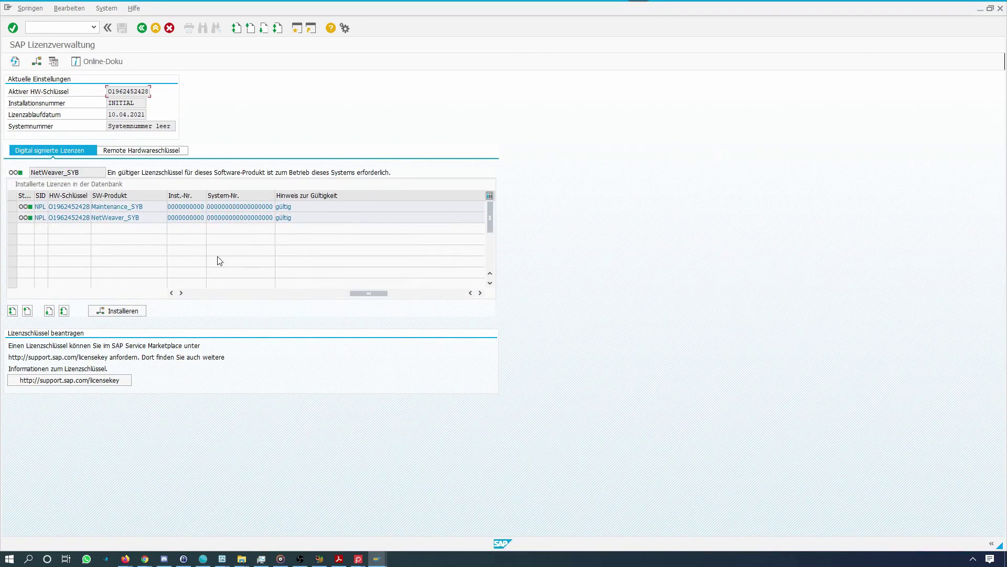
# Copy the hardware key from the first license row and paste it into the form's Hardware Key field
pyautogui.doubleClick(90, 207)
pyautogui.hotkey('ctrl', 'y')
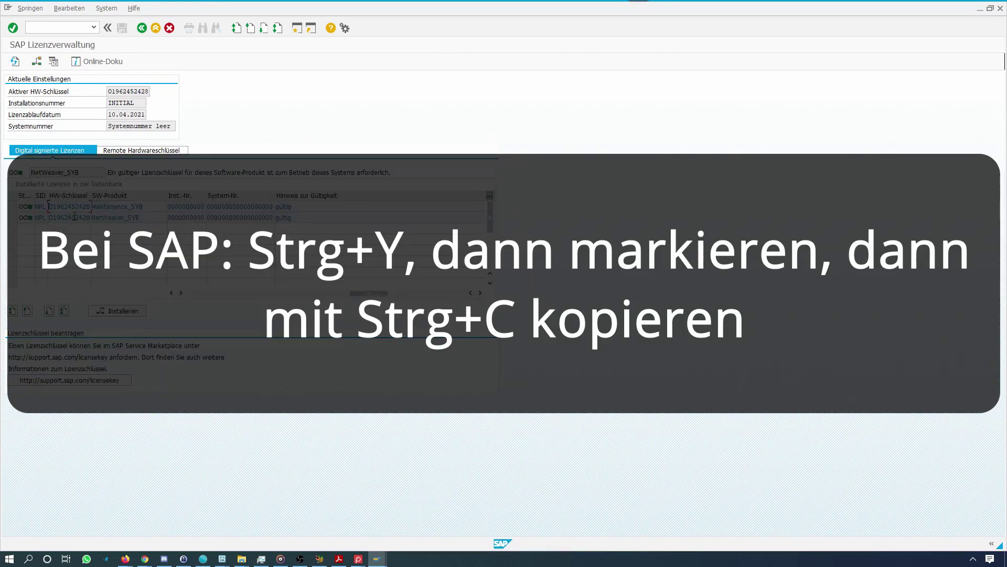
pyautogui.click(979, 9)
pyautogui.click(368, 428)
pyautogui.hotkey('ctrl', 'v')
pyautogui.click(346, 496)
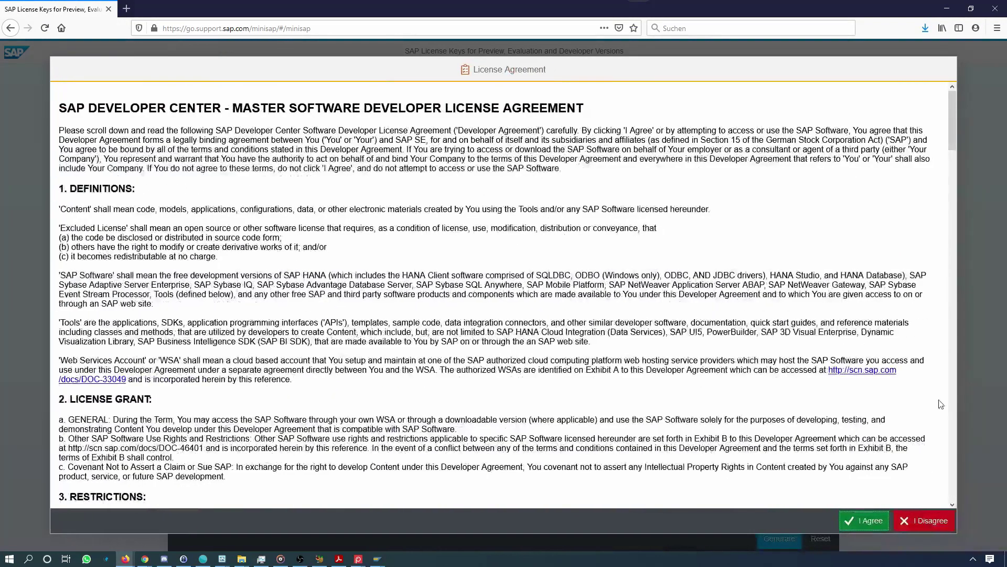
# Accept the license agreement, generate the NPL key, and save NPL.txt into the executables folder
pyautogui.click(863, 520)
pyautogui.click(382, 402)
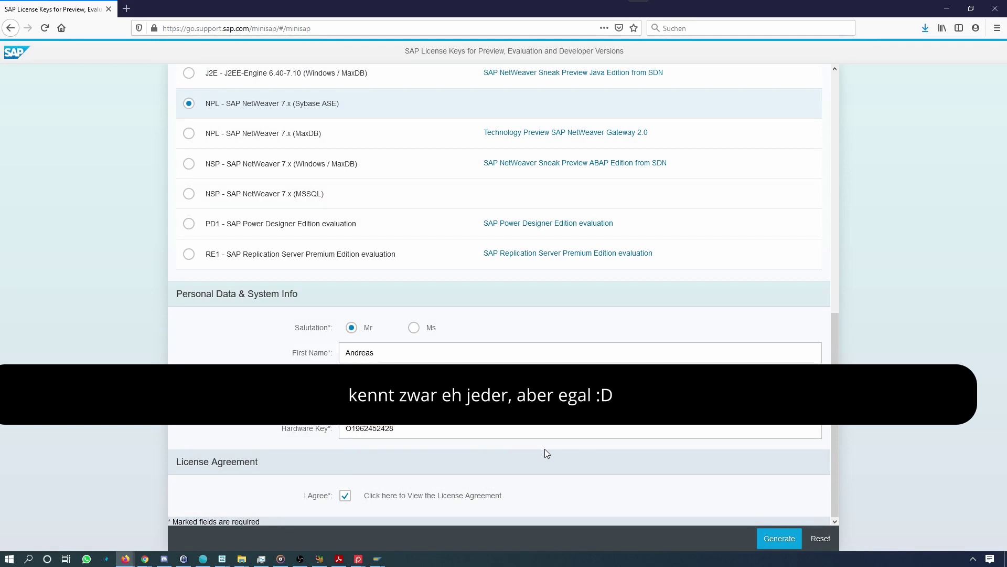
pyautogui.click(772, 540)
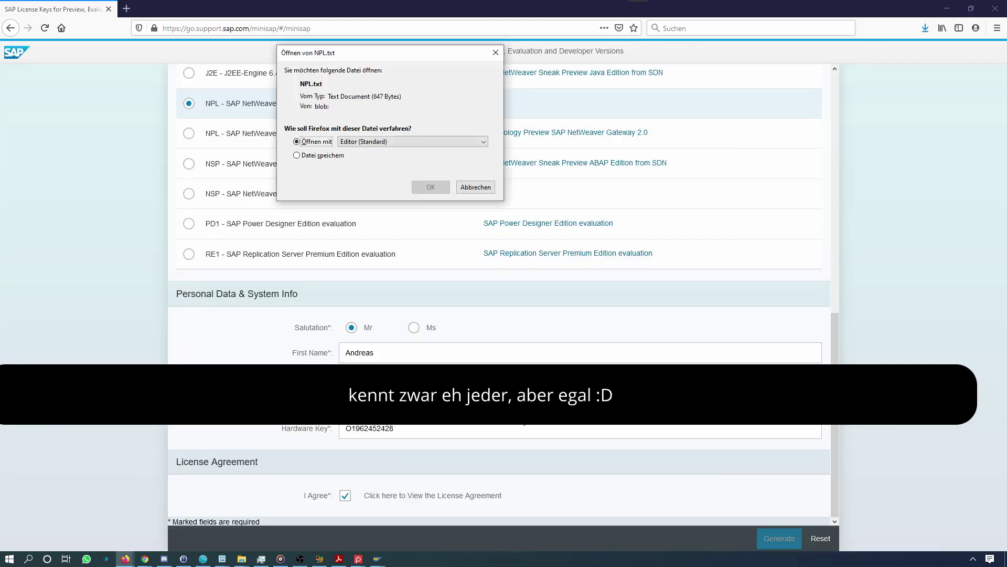
pyautogui.click(318, 155)
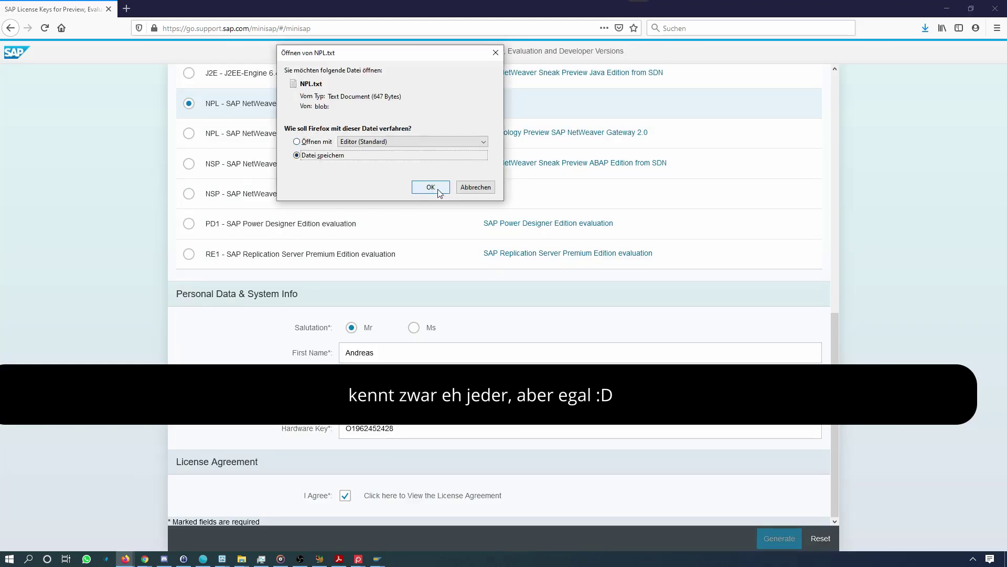
pyautogui.click(437, 188)
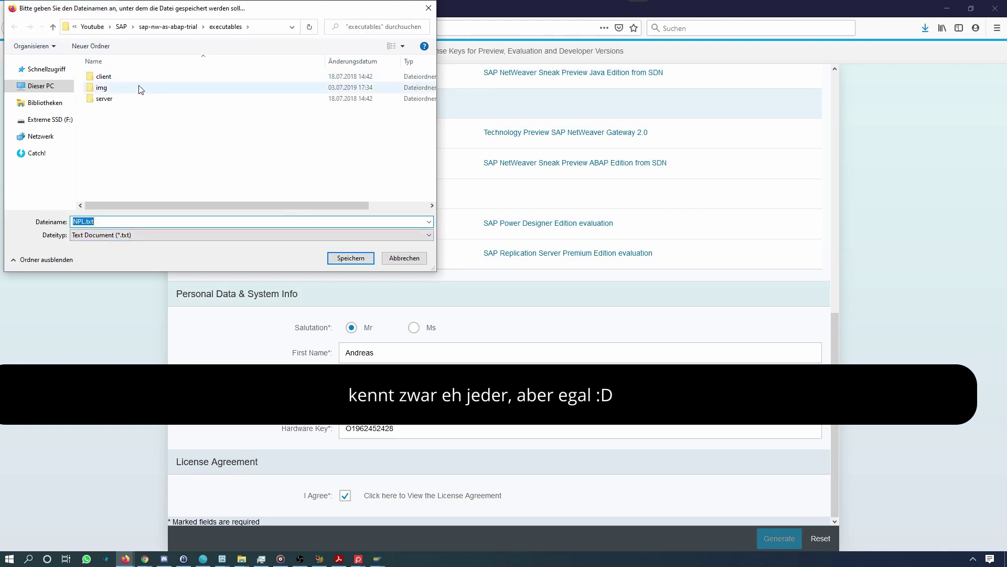
pyautogui.click(351, 258)
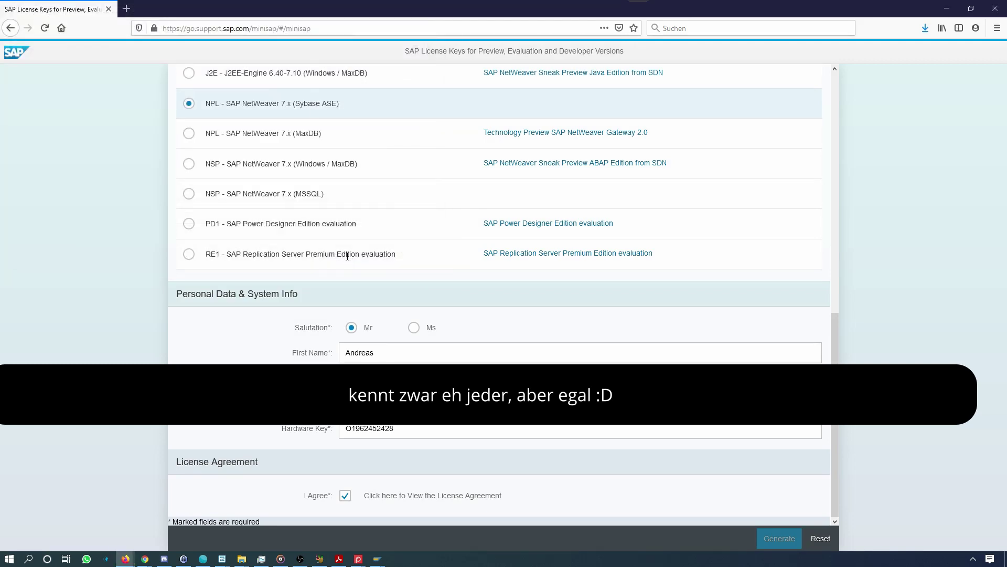
pyautogui.moveTo(376, 559)
pyautogui.click(428, 527)
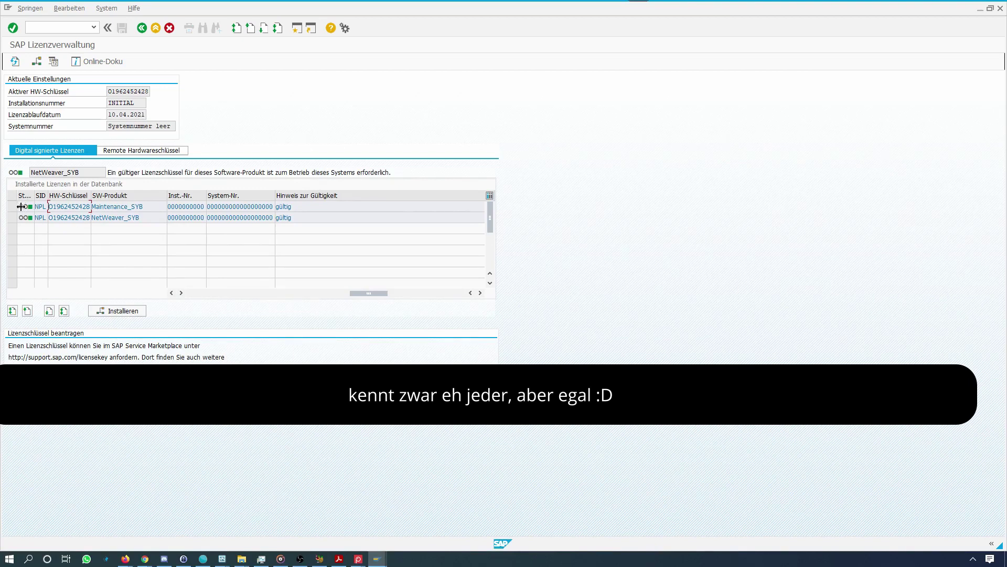
# Install a license from file F:\Projekte\Youtube\SAP\sap-nw-as-abap-trial\executables\NPL.txt
pyautogui.click(120, 311)
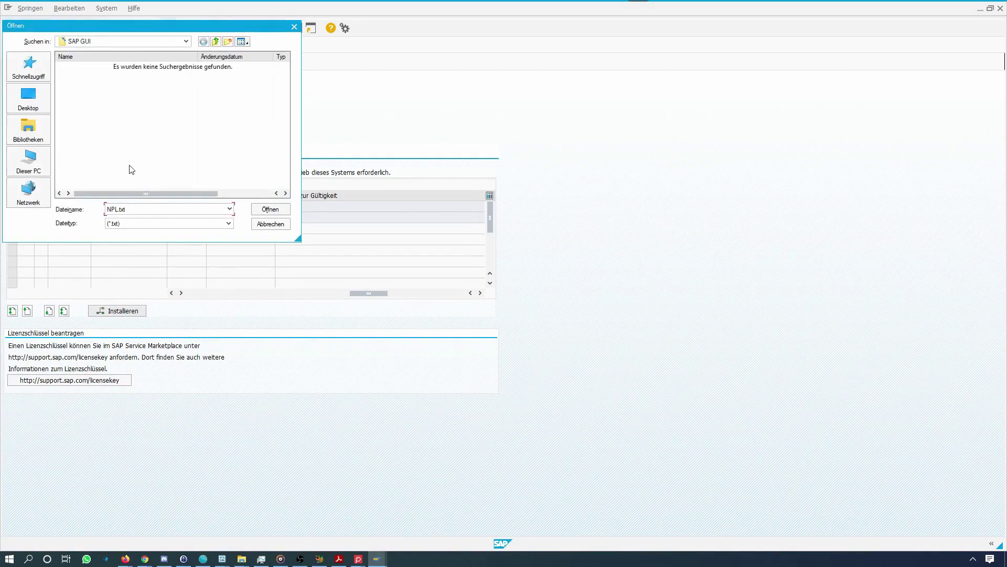
pyautogui.click(136, 211)
pyautogui.click(28, 160)
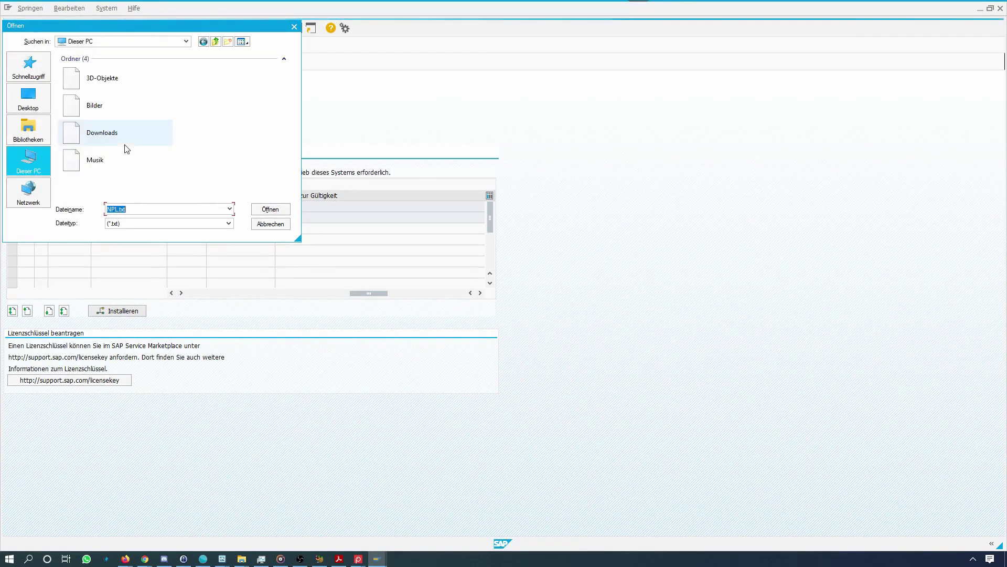
pyautogui.scroll(-6, 157, 152)
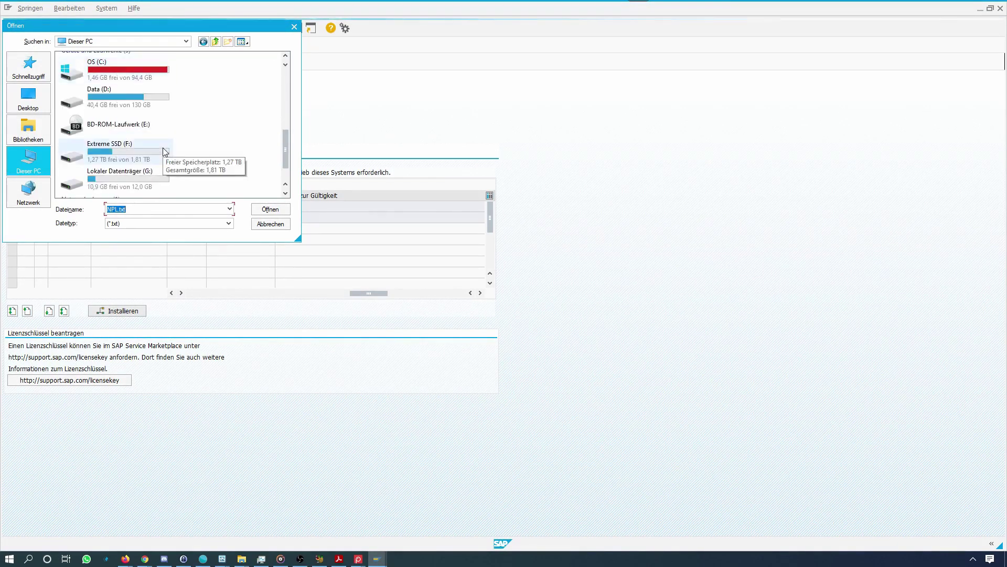
pyautogui.doubleClick(164, 152)
pyautogui.doubleClick(97, 97)
pyautogui.doubleClick(84, 68)
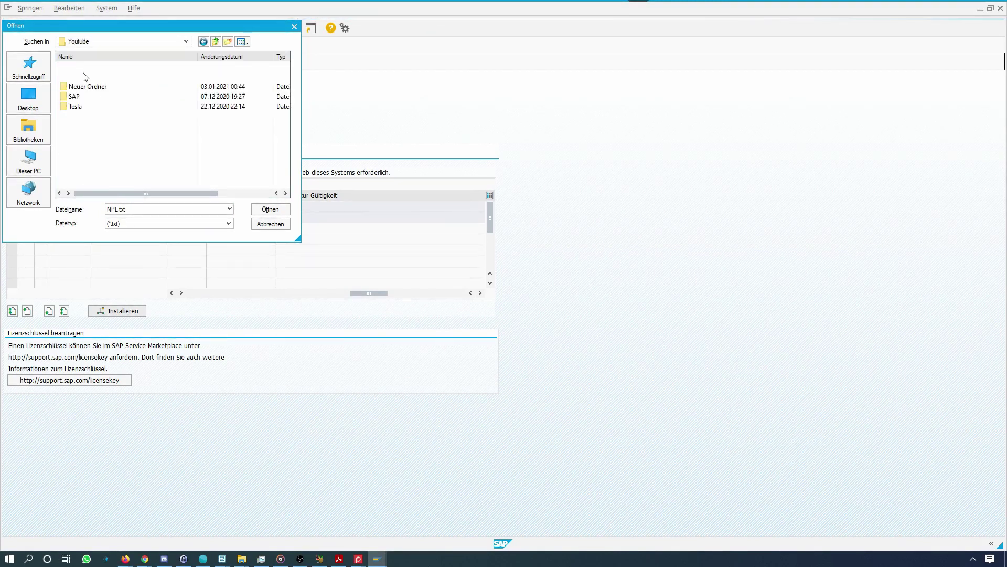
pyautogui.doubleClick(85, 97)
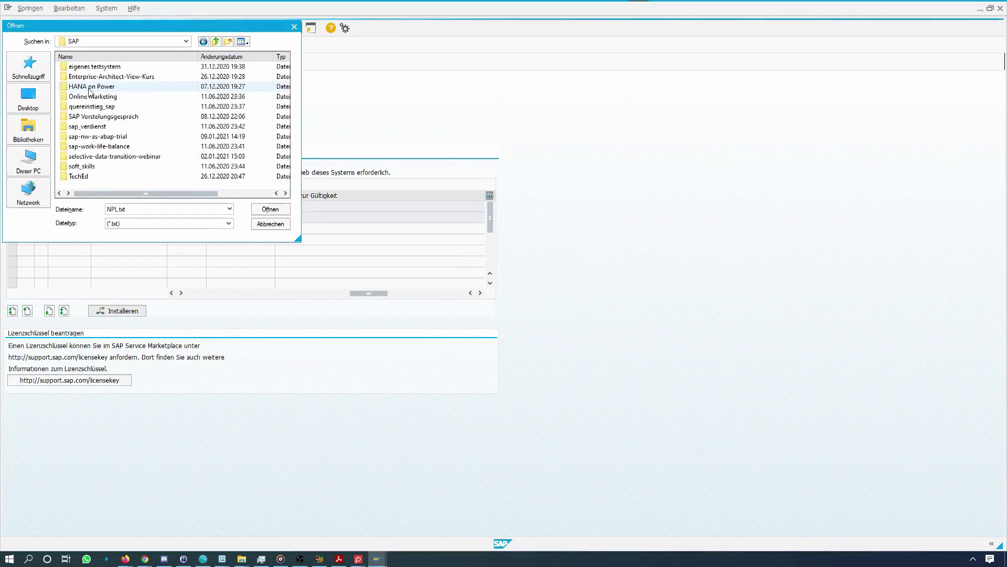
pyautogui.doubleClick(120, 137)
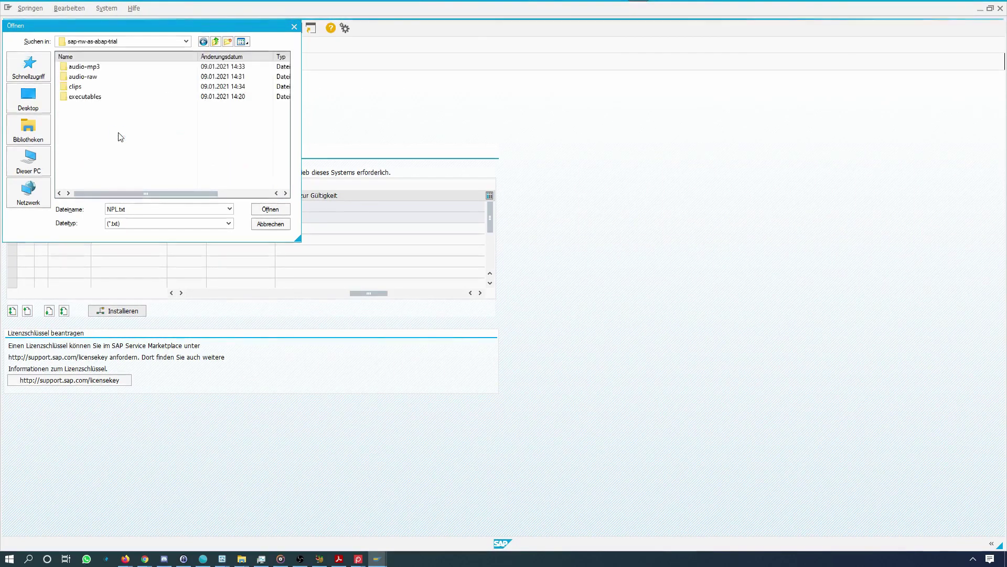
pyautogui.doubleClick(92, 97)
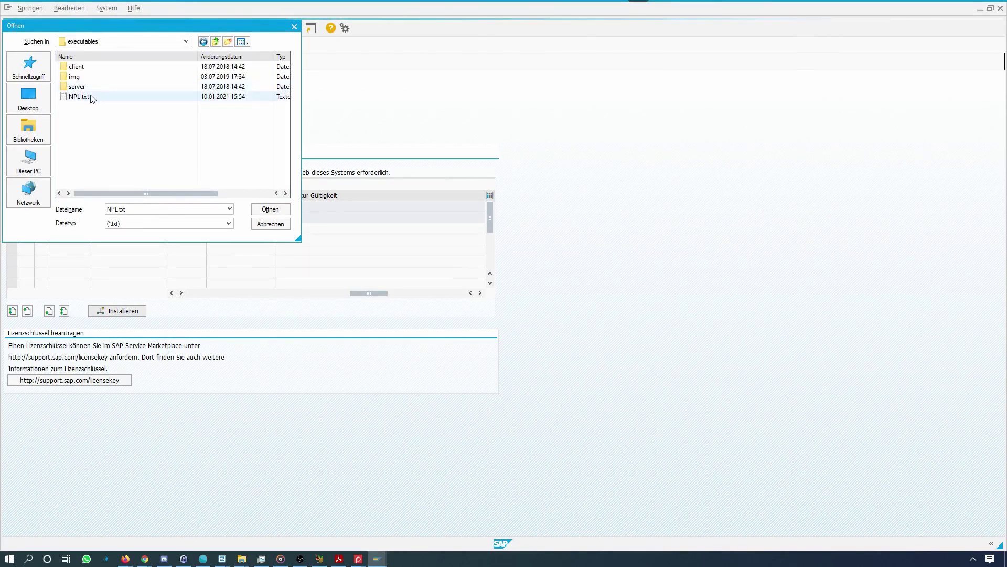
pyautogui.doubleClick(79, 96)
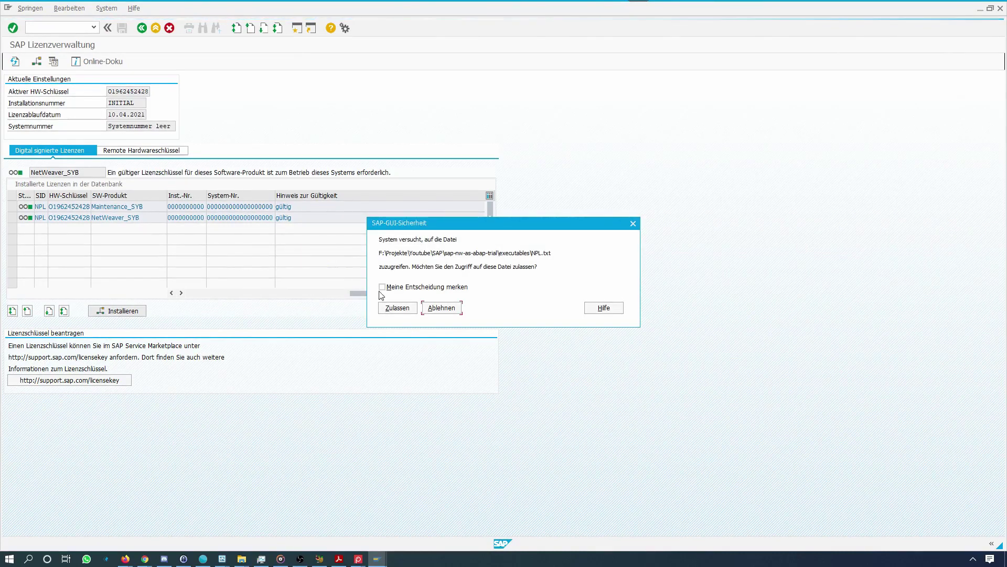
# Allow SAP GUI to read the file, confirm the success message, and exit to the main menu
pyautogui.click(381, 287)
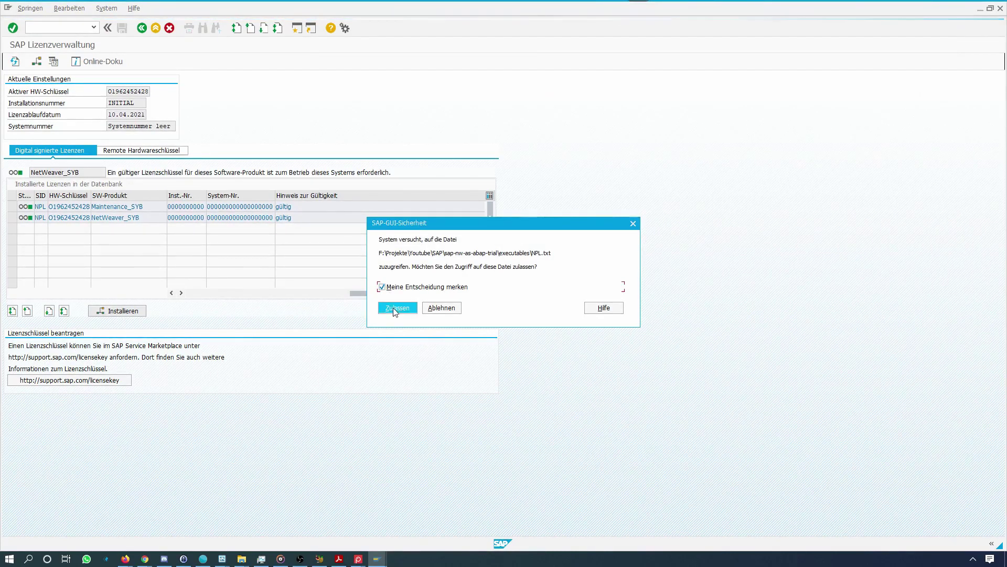
pyautogui.click(395, 308)
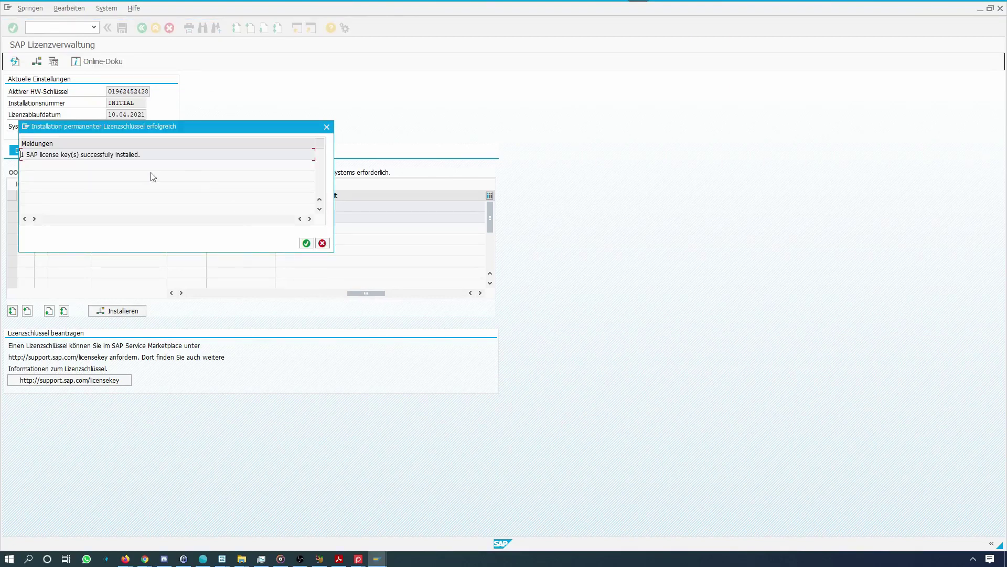
pyautogui.click(306, 242)
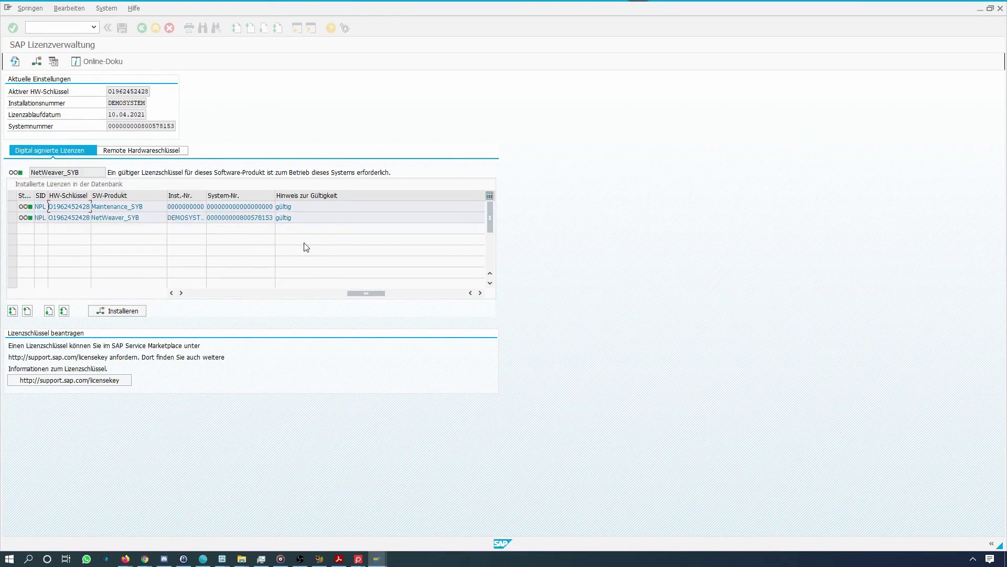
pyautogui.moveTo(364, 295); pyautogui.dragTo(189, 290)
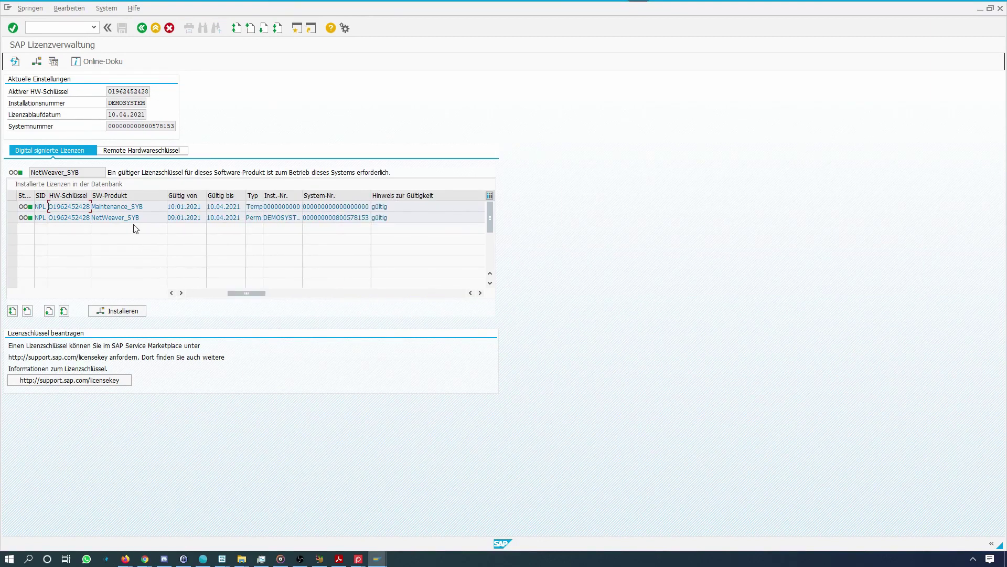
pyautogui.click(155, 29)
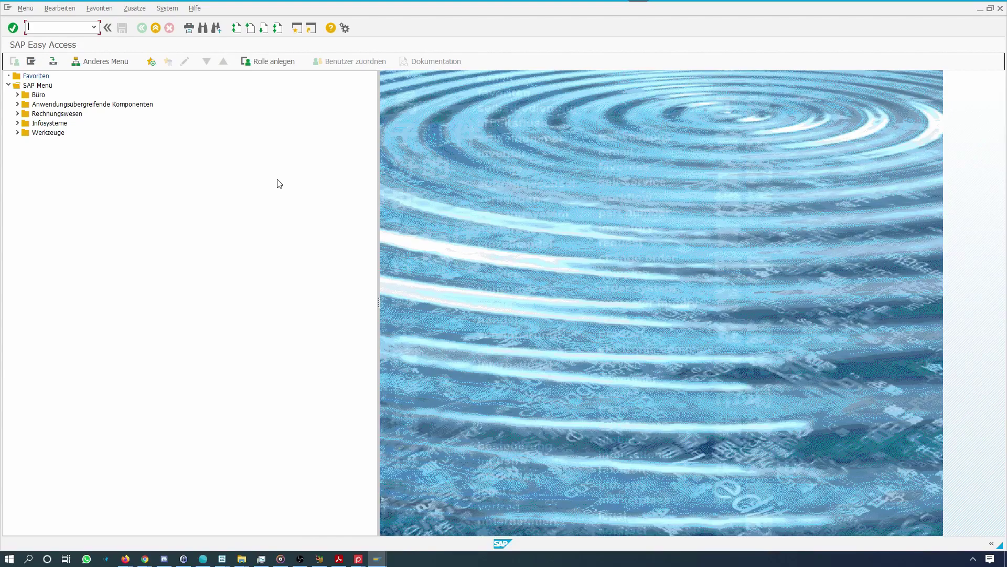
# Switch from SAP GUI to the VirtualBox VM's root terminal in /media/sf_executables
pyautogui.hotkey('alt', 'Tab')
# Switch to the npladm user and list instance 00's processes with sapcontrol GetProcessList
pyautogui.click(742, 343)
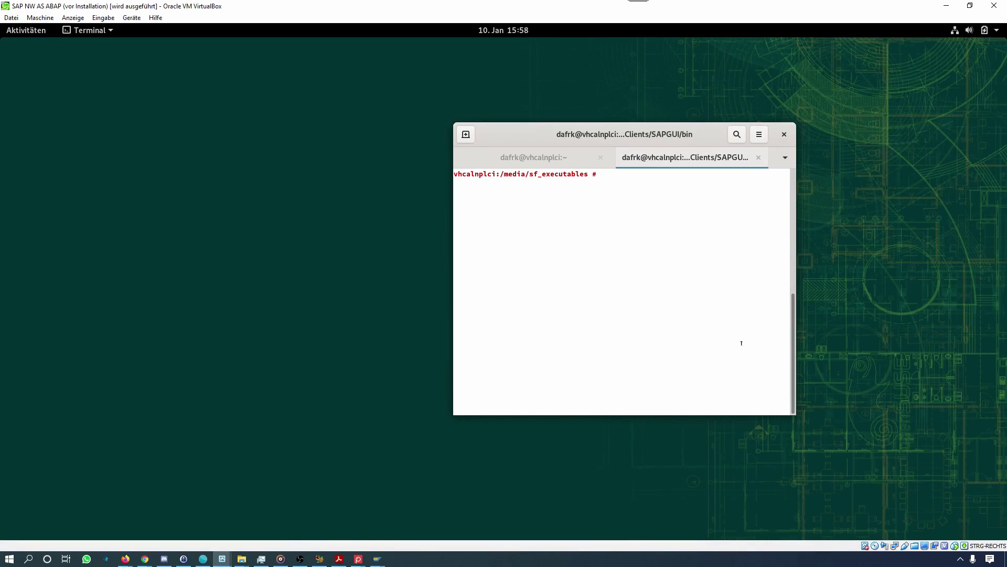
pyautogui.write('su - npladm')
pyautogui.press('Return')
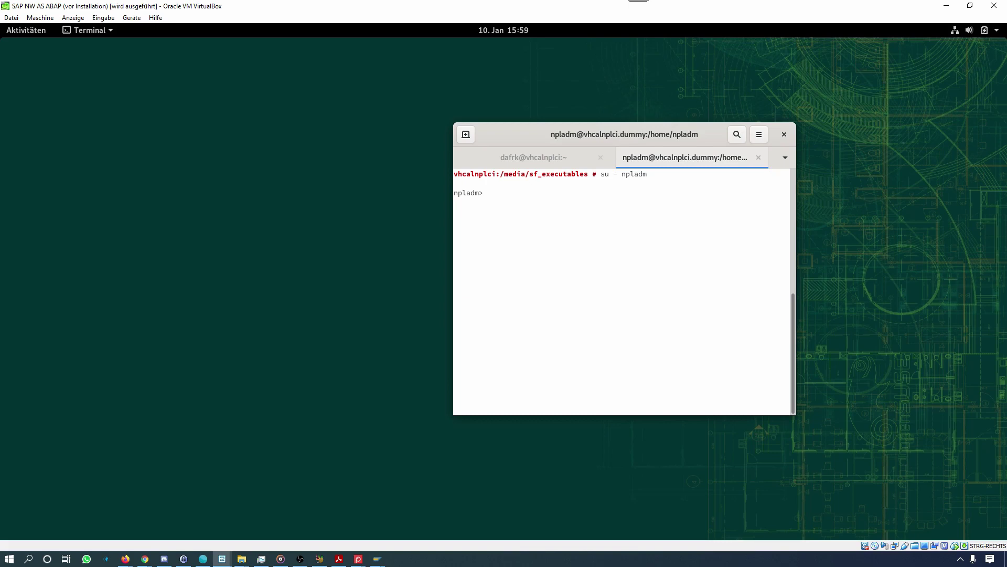
pyautogui.write('sapcontrol -nr 00 -function GetProcessList')
pyautogui.press('Return')
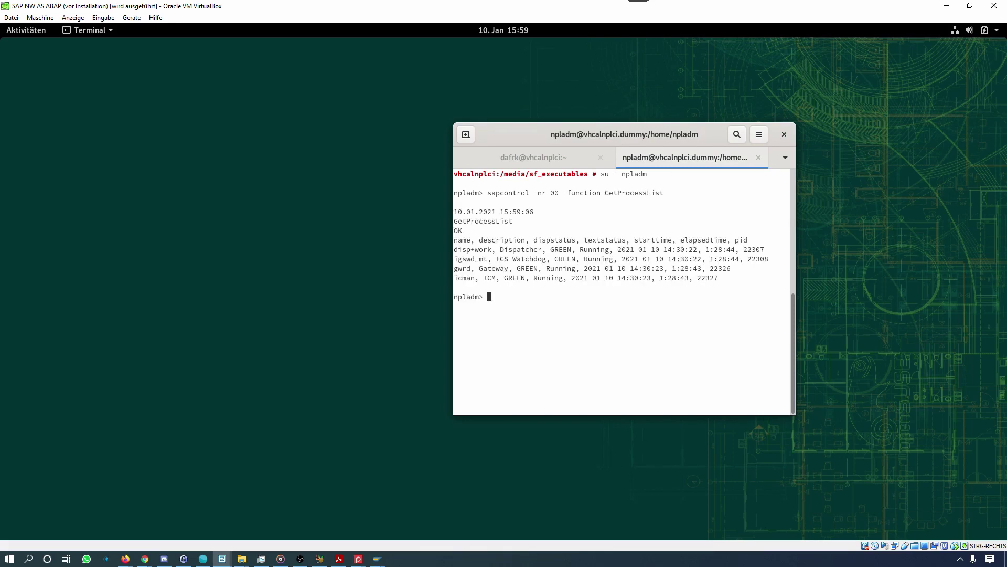
# Abort a typed stopsap, then watch sapcontrol GetProcessList until every process shows GREEN
pyautogui.write('stopsap')
pyautogui.hotkey('ctrl', 'c')
pyautogui.write('watch "sapcont')
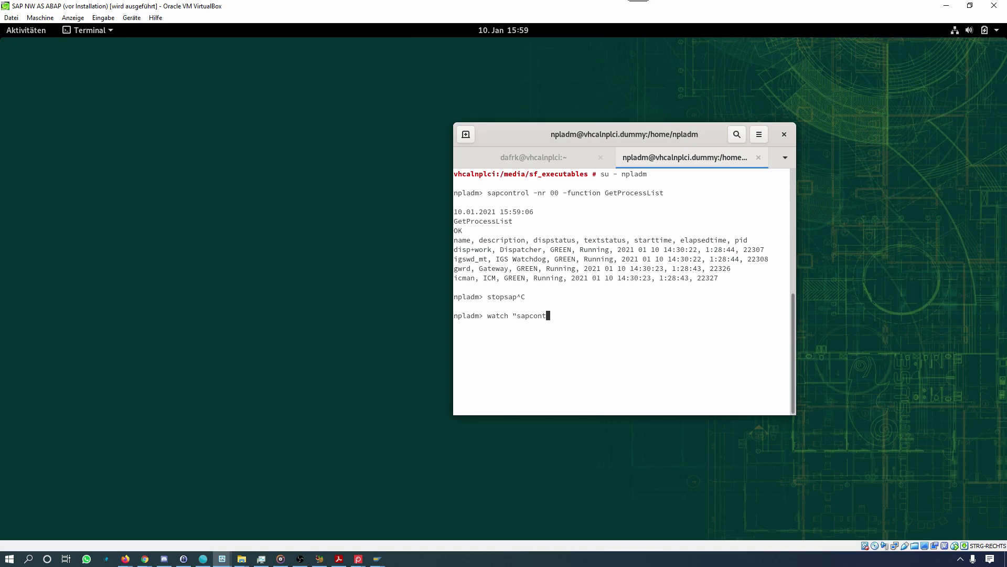
pyautogui.write('rol -nr 00 -function GetProcessList"')
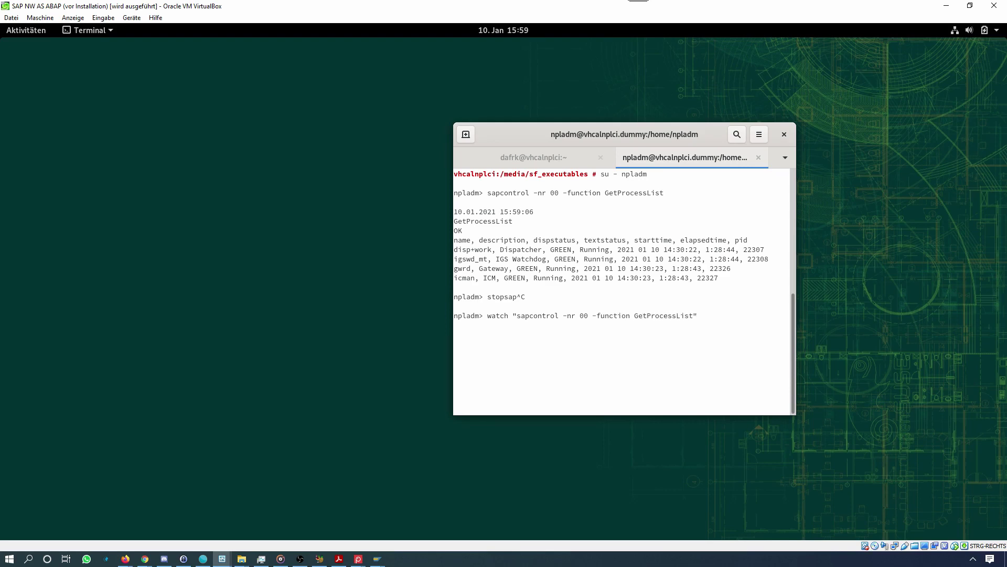
pyautogui.press('Return')
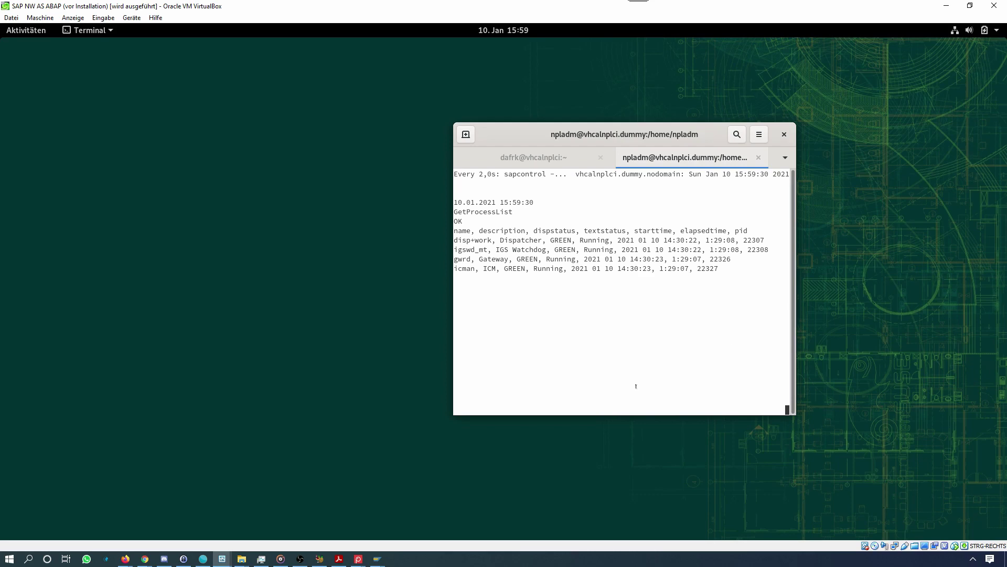
pyautogui.moveTo(522, 258); pyautogui.dragTo(576, 249)
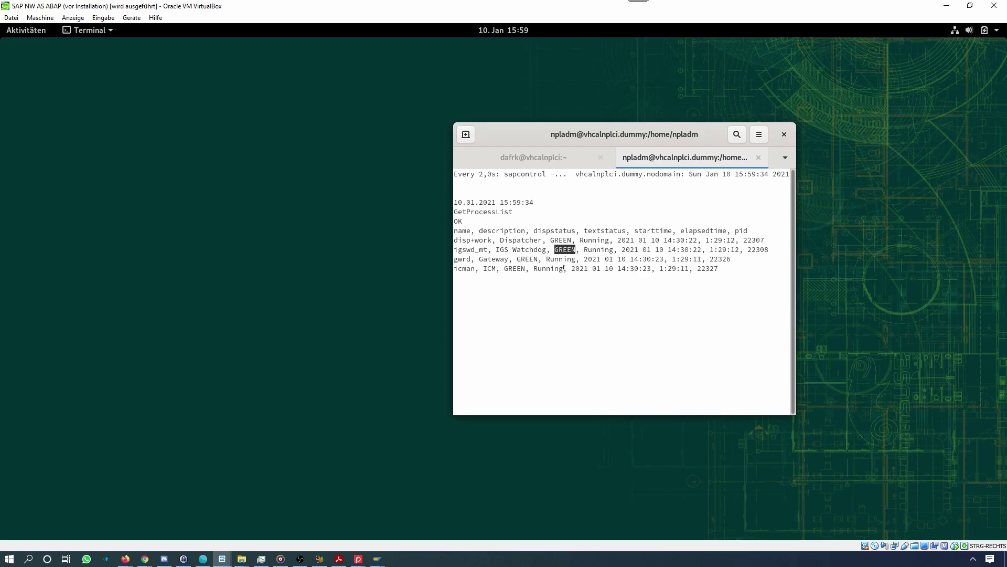